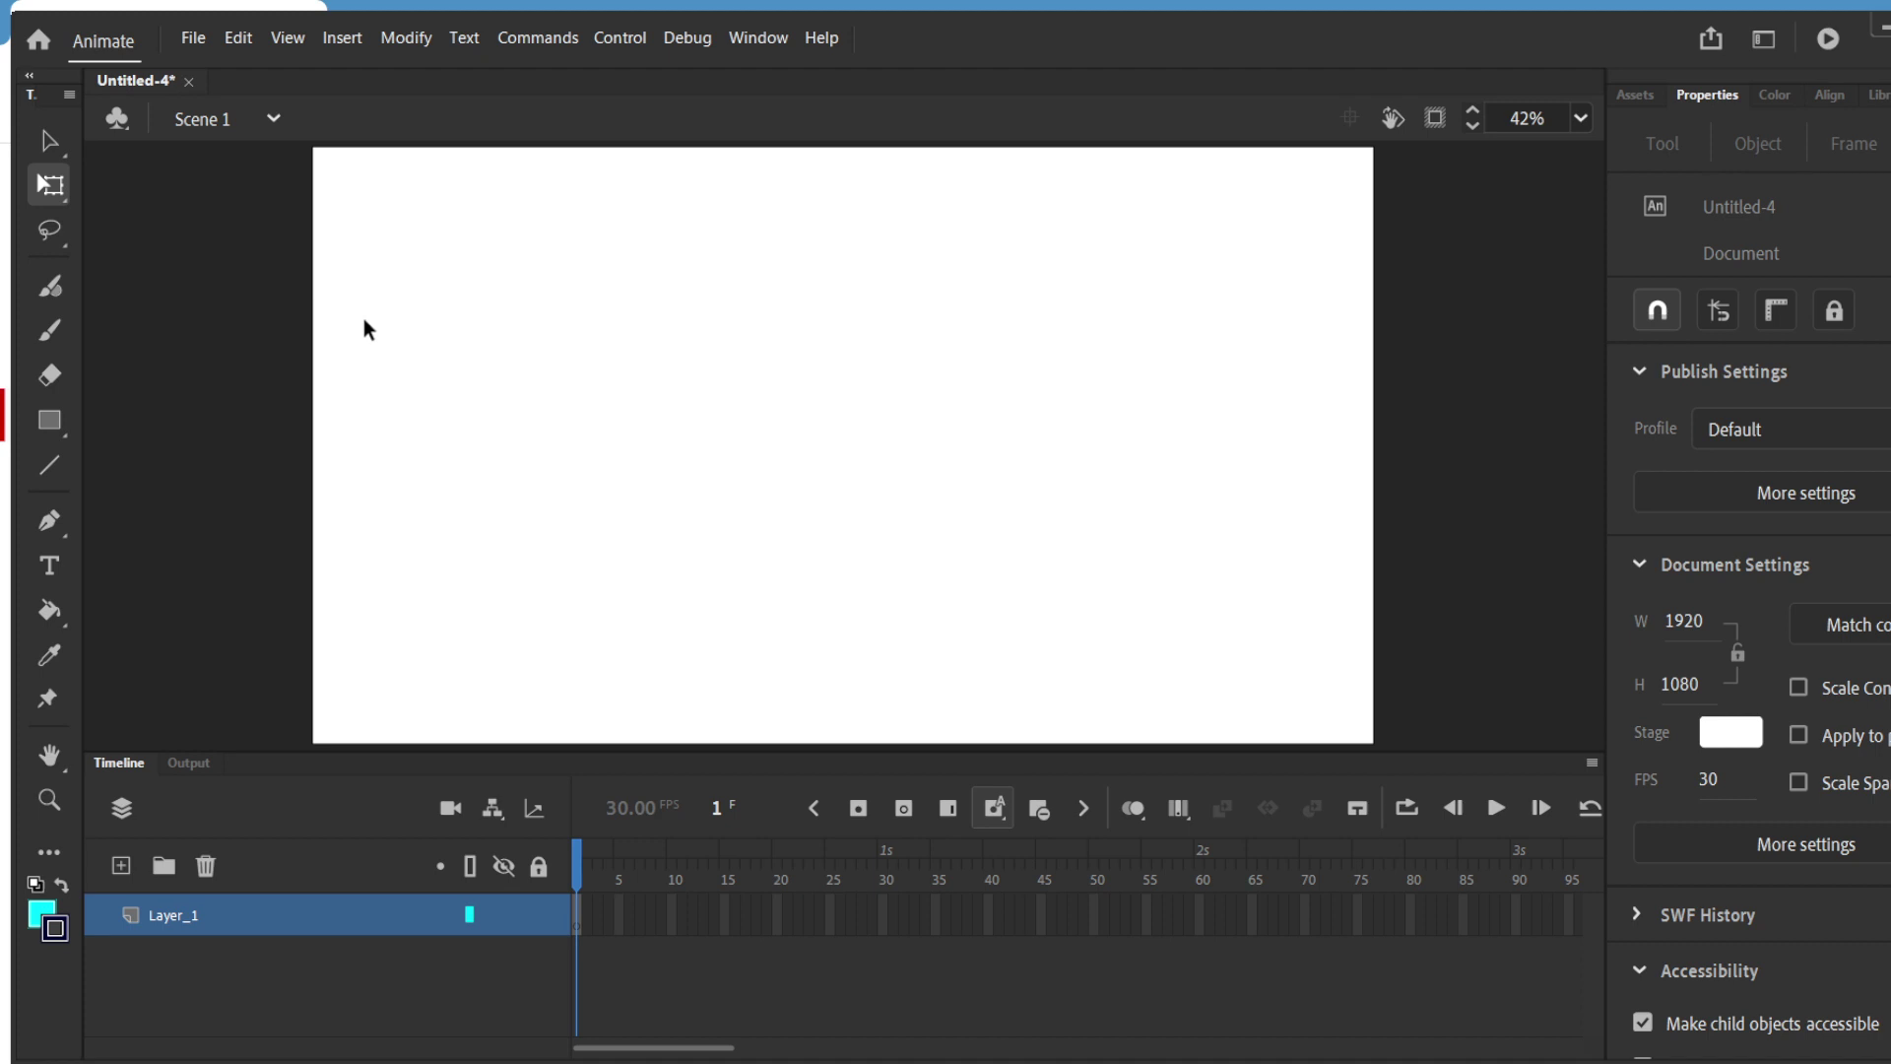
Step: Import the Rocket Final image into the library
{"action": "left_click", "coordinate": [193, 39]}
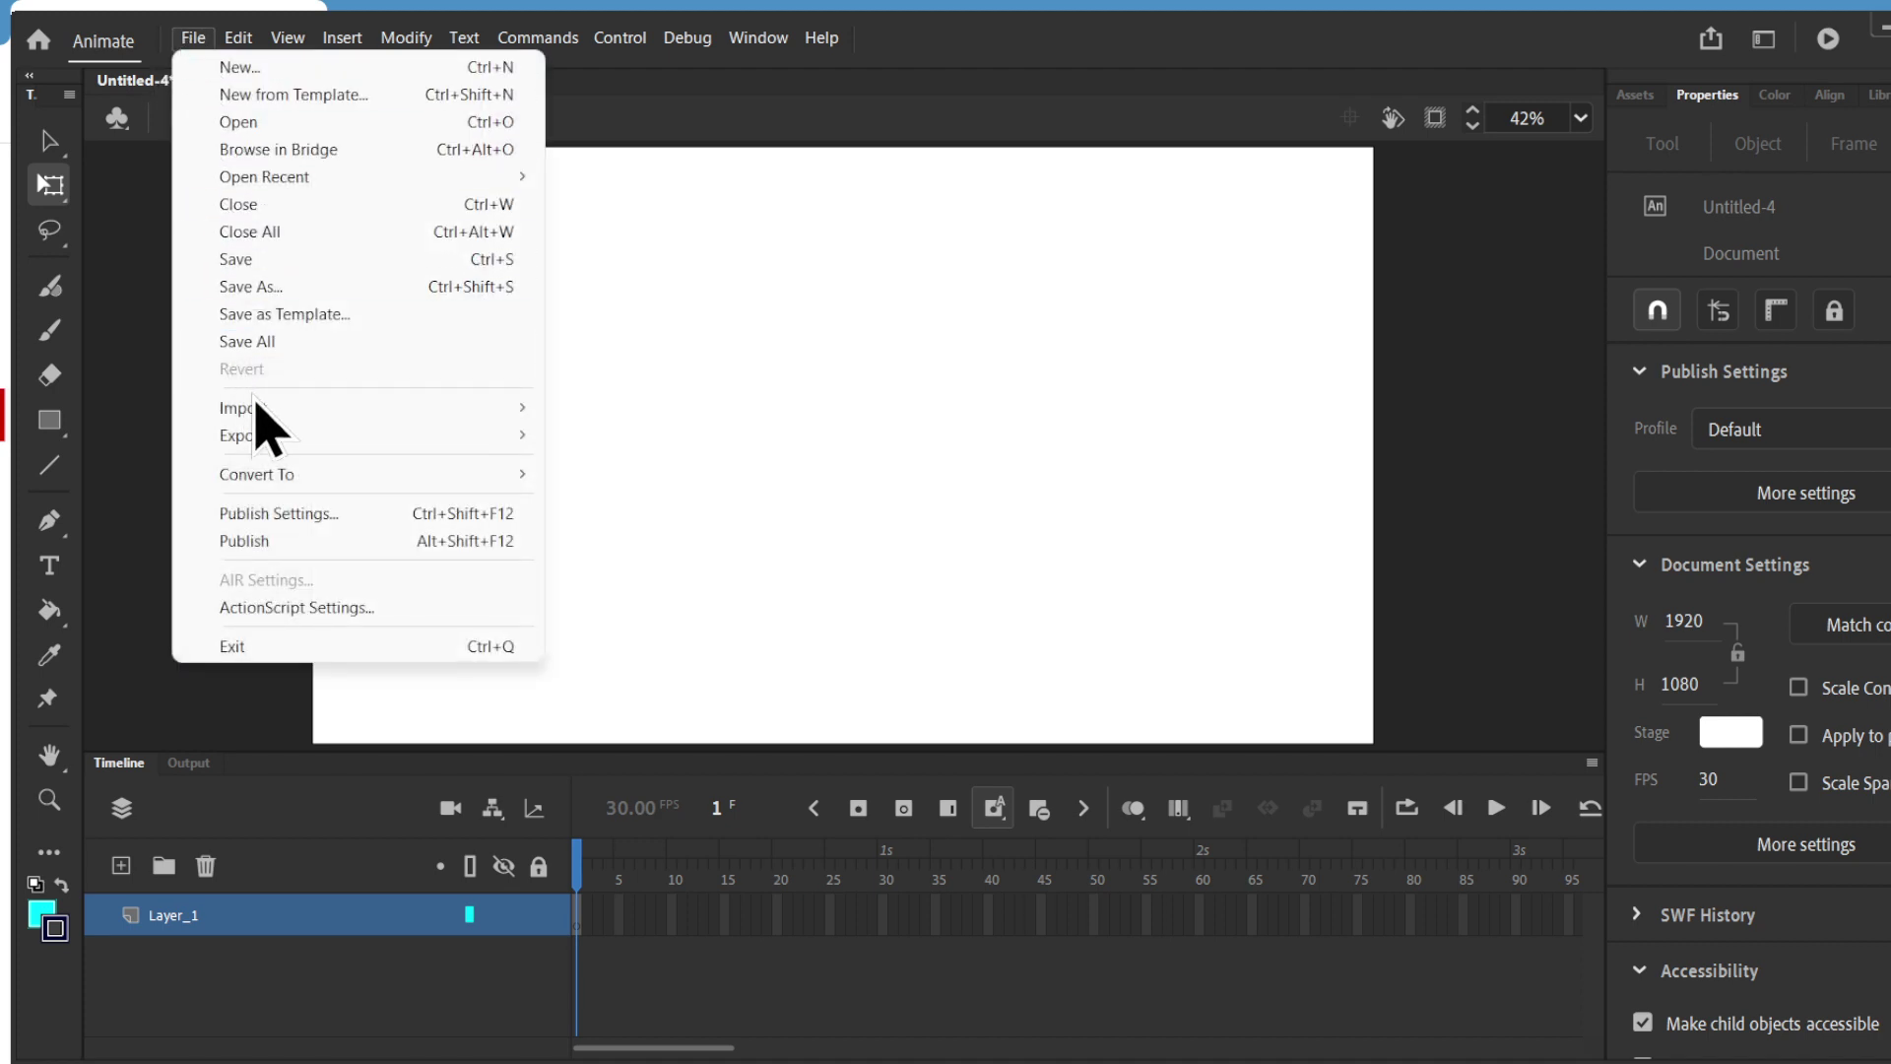
{"action": "mouse_move", "coordinate": [257, 406]}
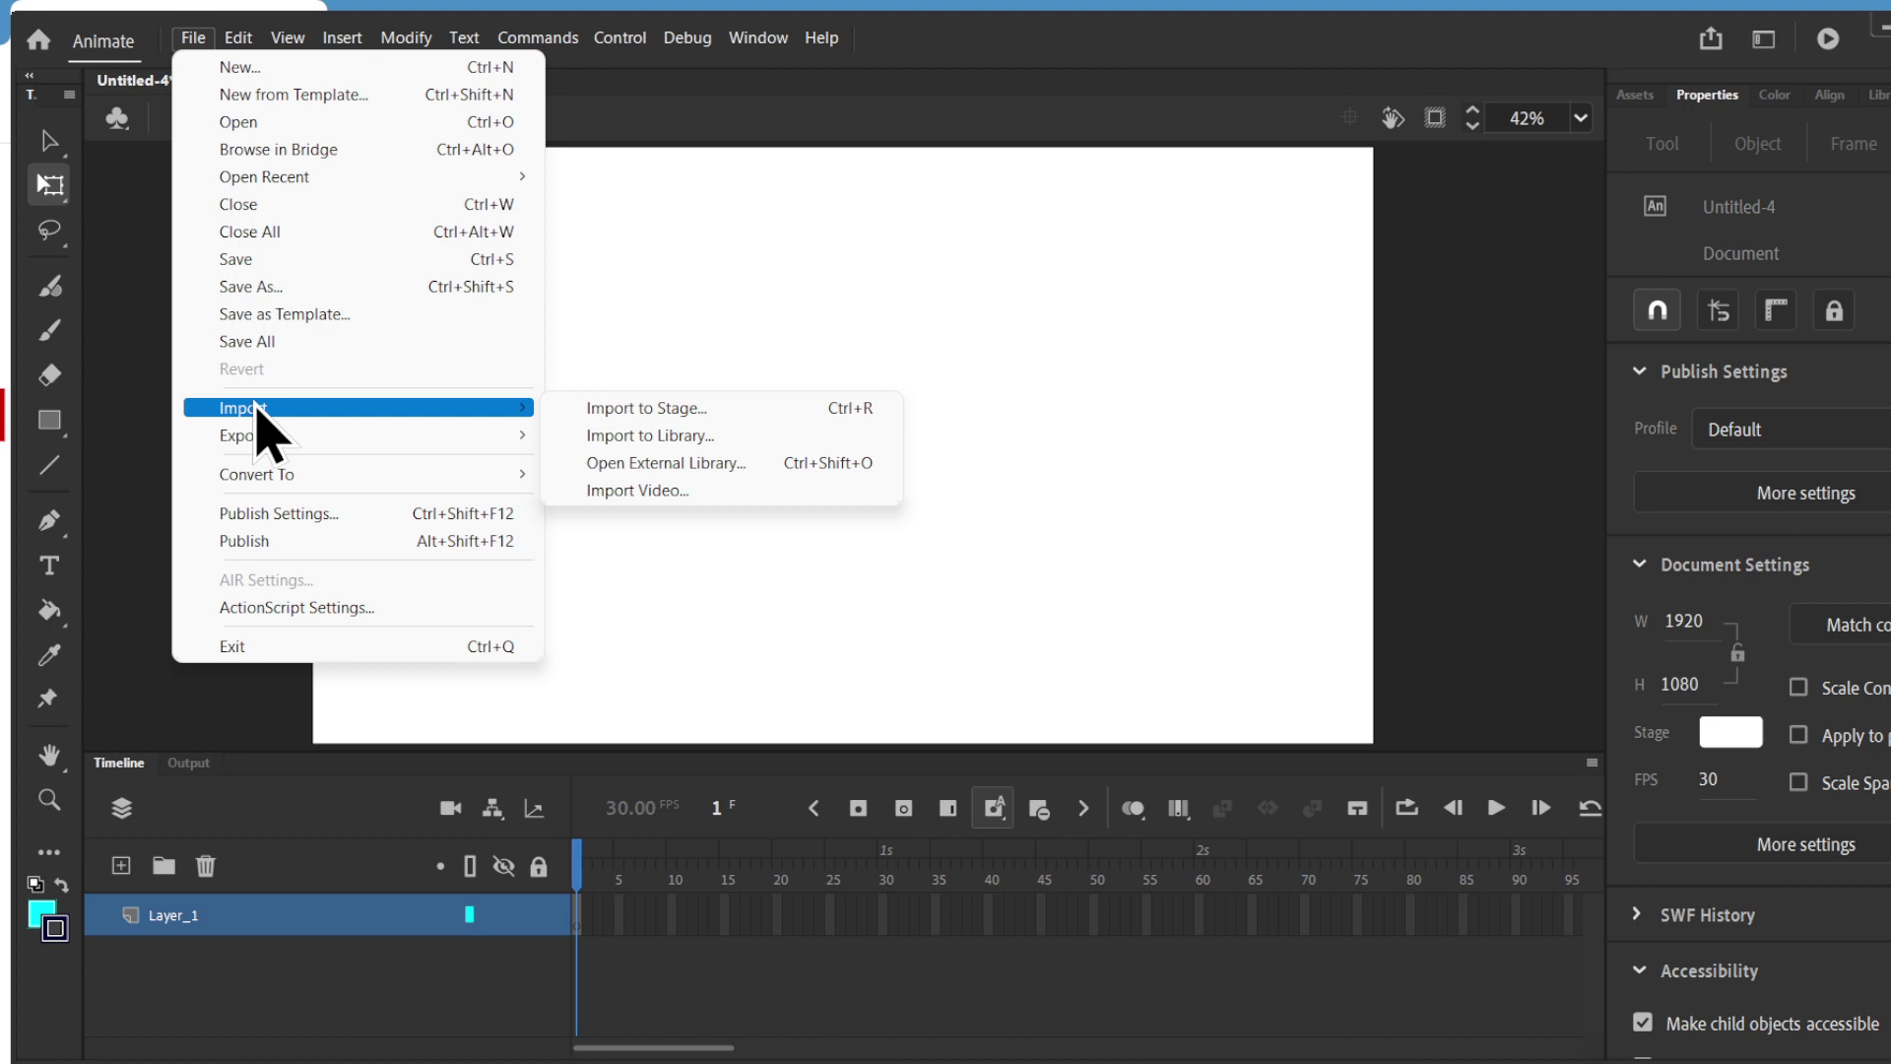
{"action": "left_click", "coordinate": [687, 440]}
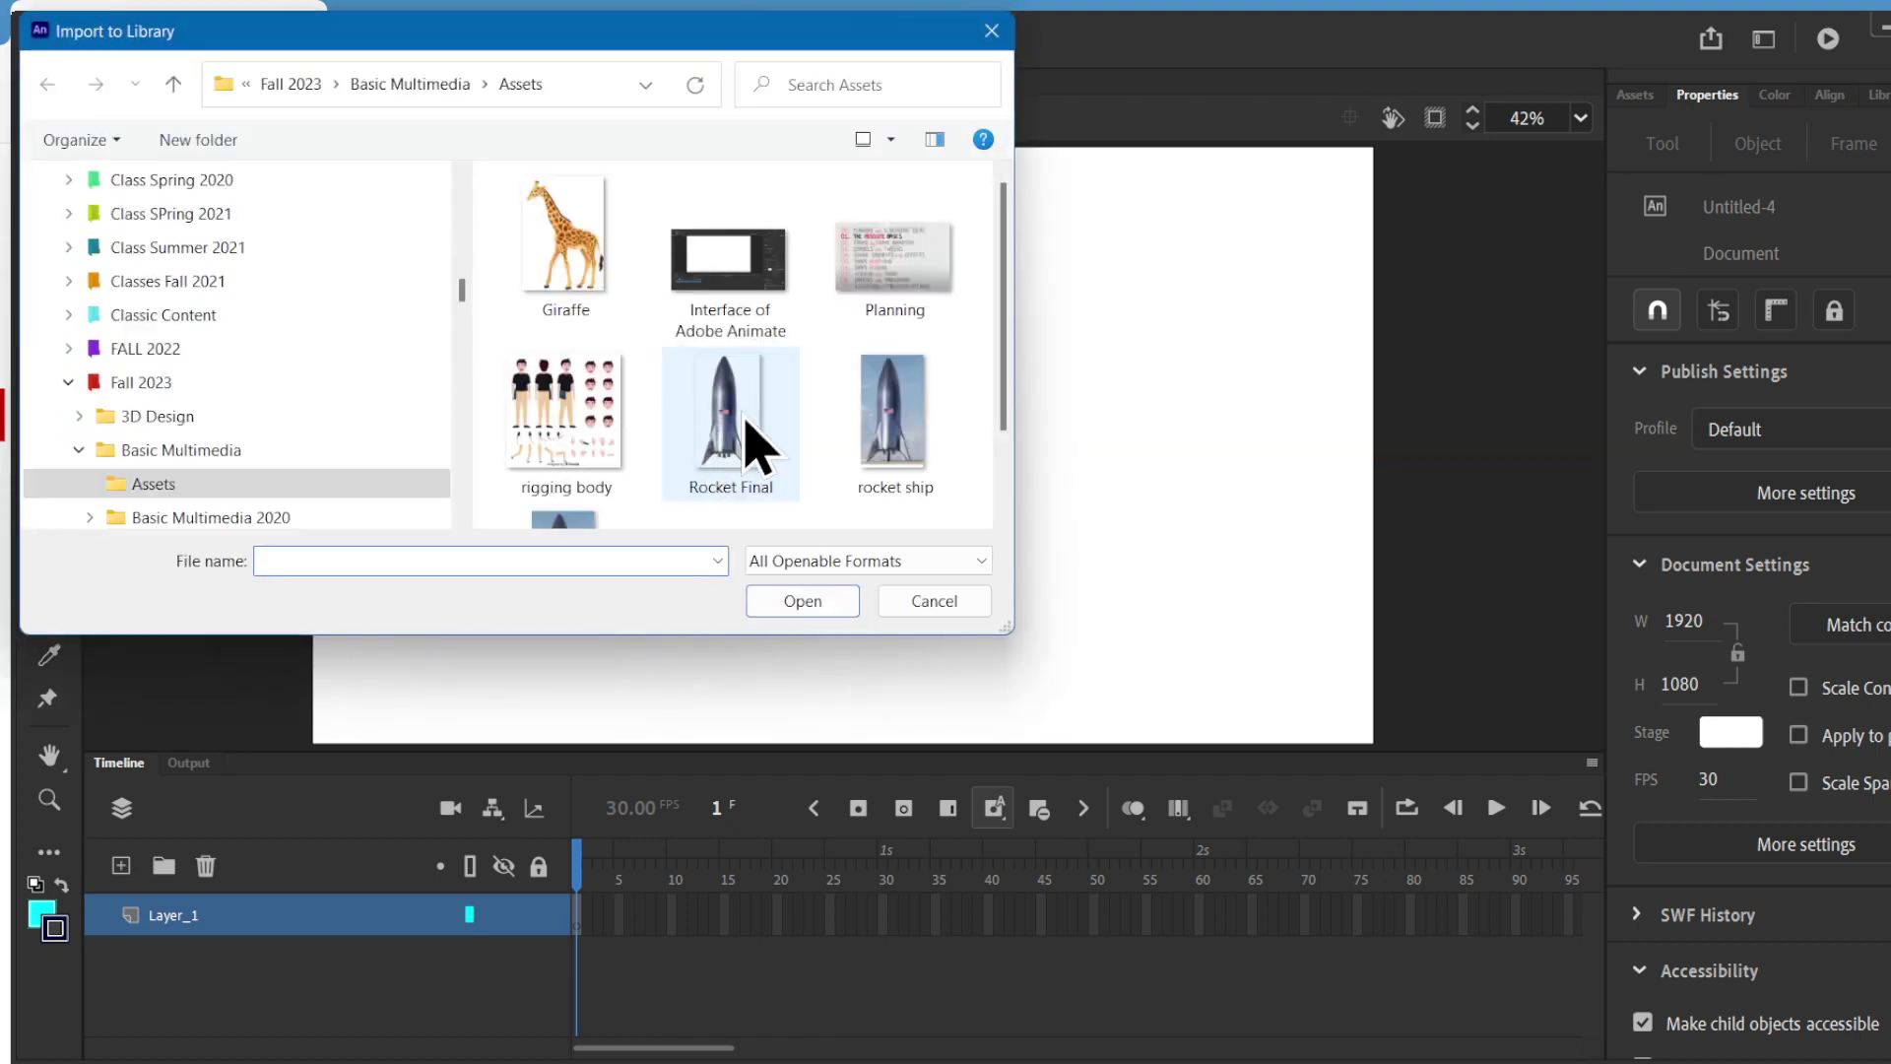
{"action": "left_click", "coordinate": [731, 423]}
{"action": "left_click", "coordinate": [803, 601]}
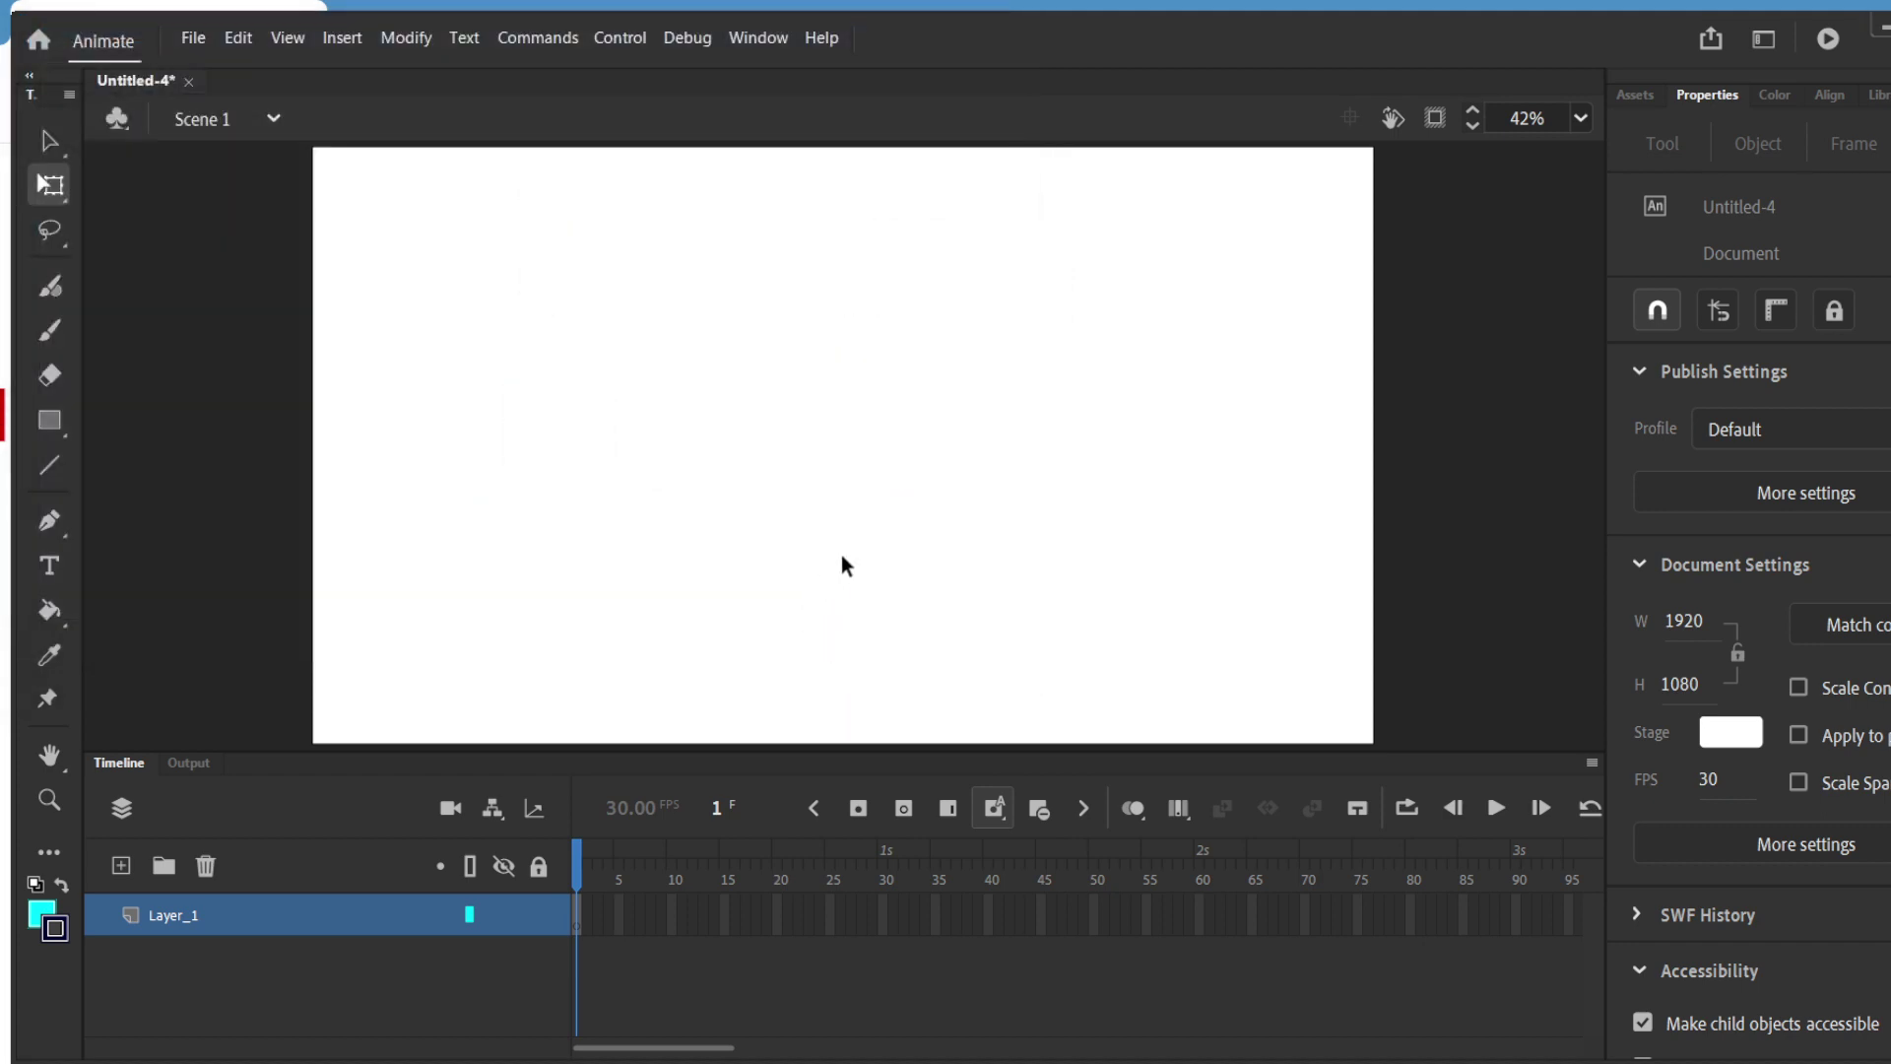
Step: Drag Rocket Final.png from the Library onto the left side of the stage
{"action": "left_click", "coordinate": [1877, 94]}
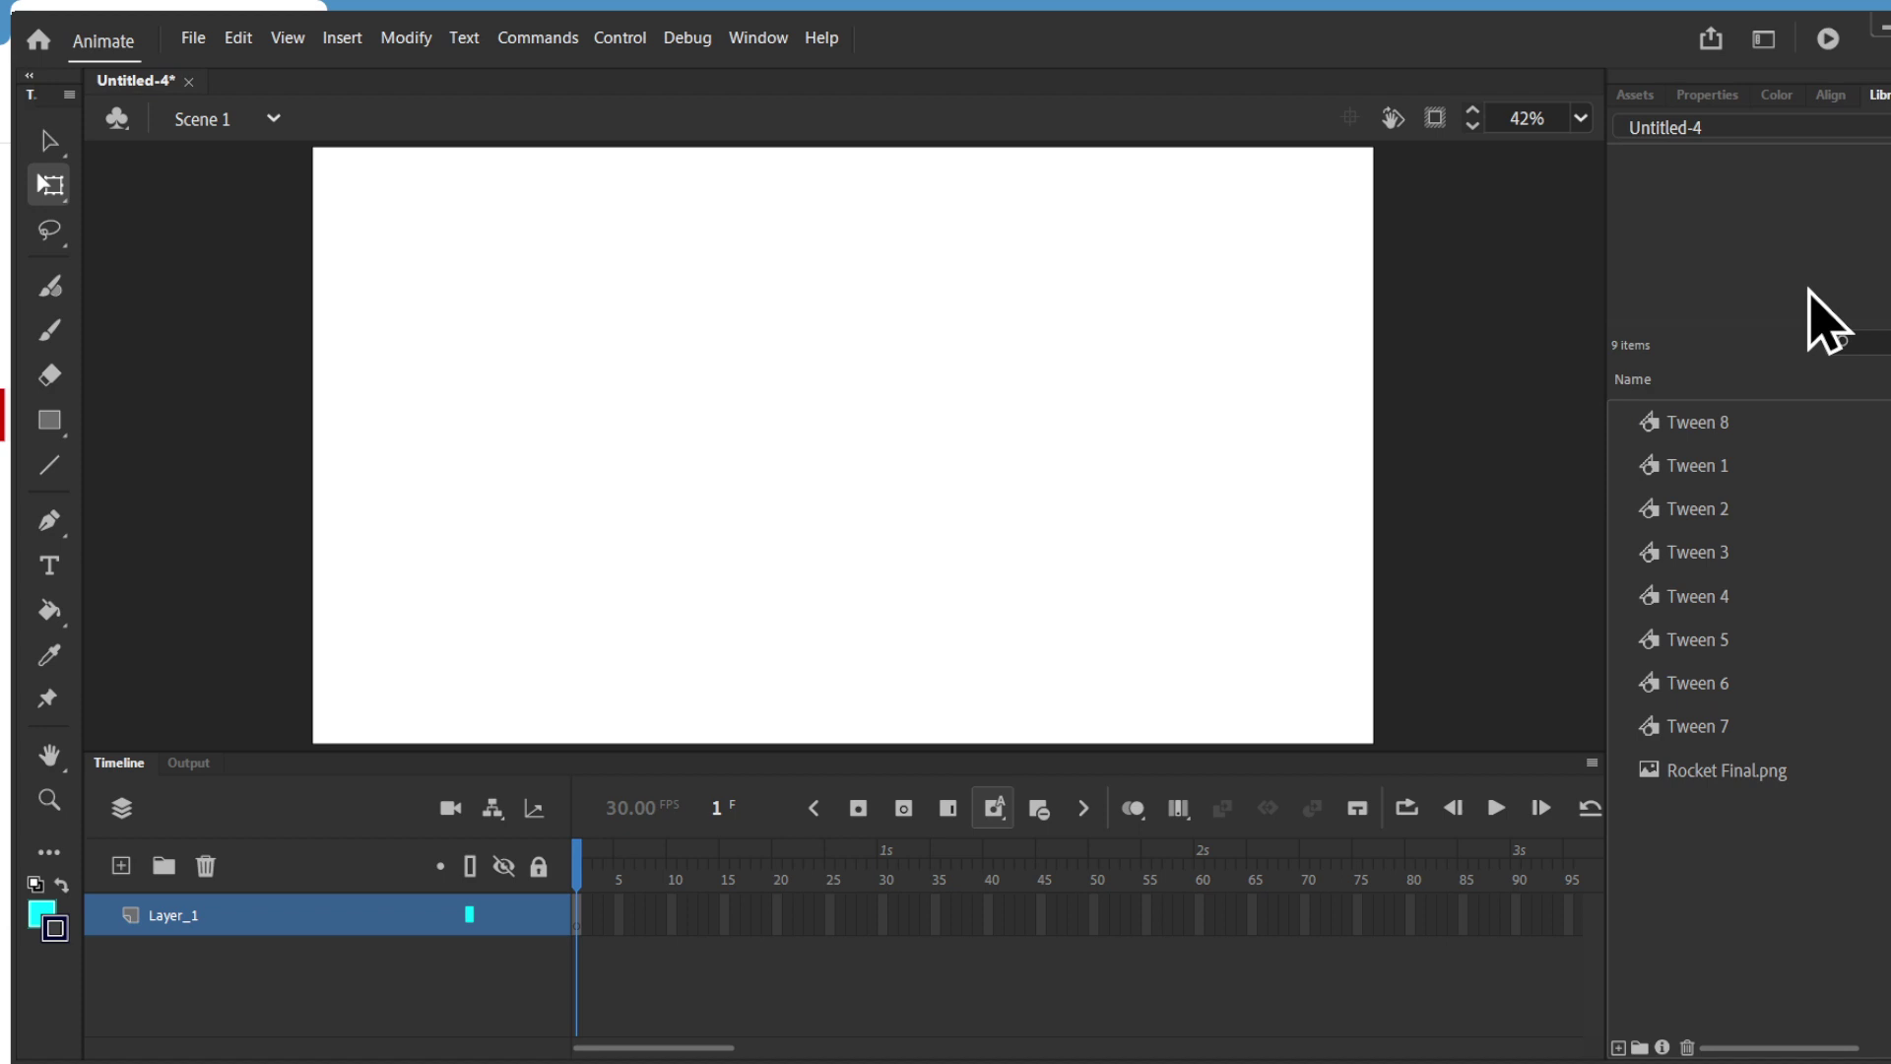
{"action": "left_click", "coordinate": [1686, 774]}
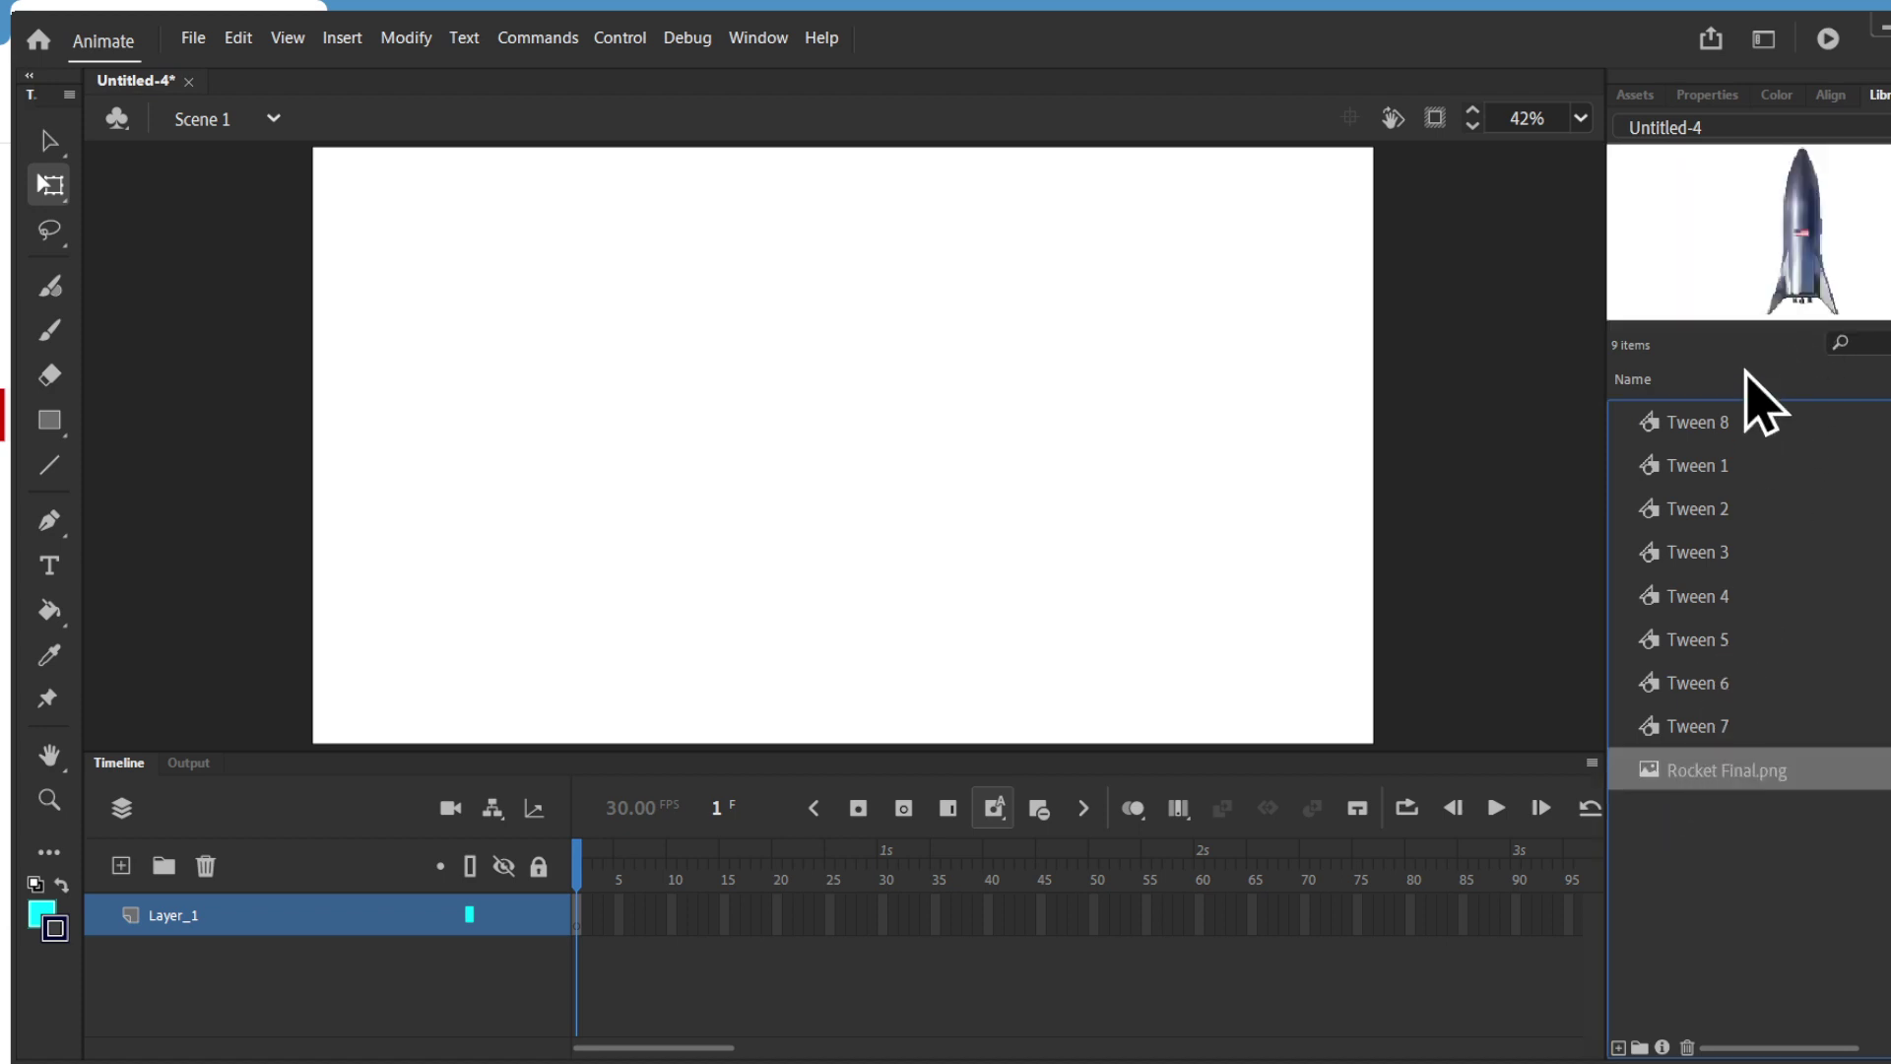
{"action": "left_click_drag", "start_coordinate": [1806, 203], "coordinate": [482, 448]}
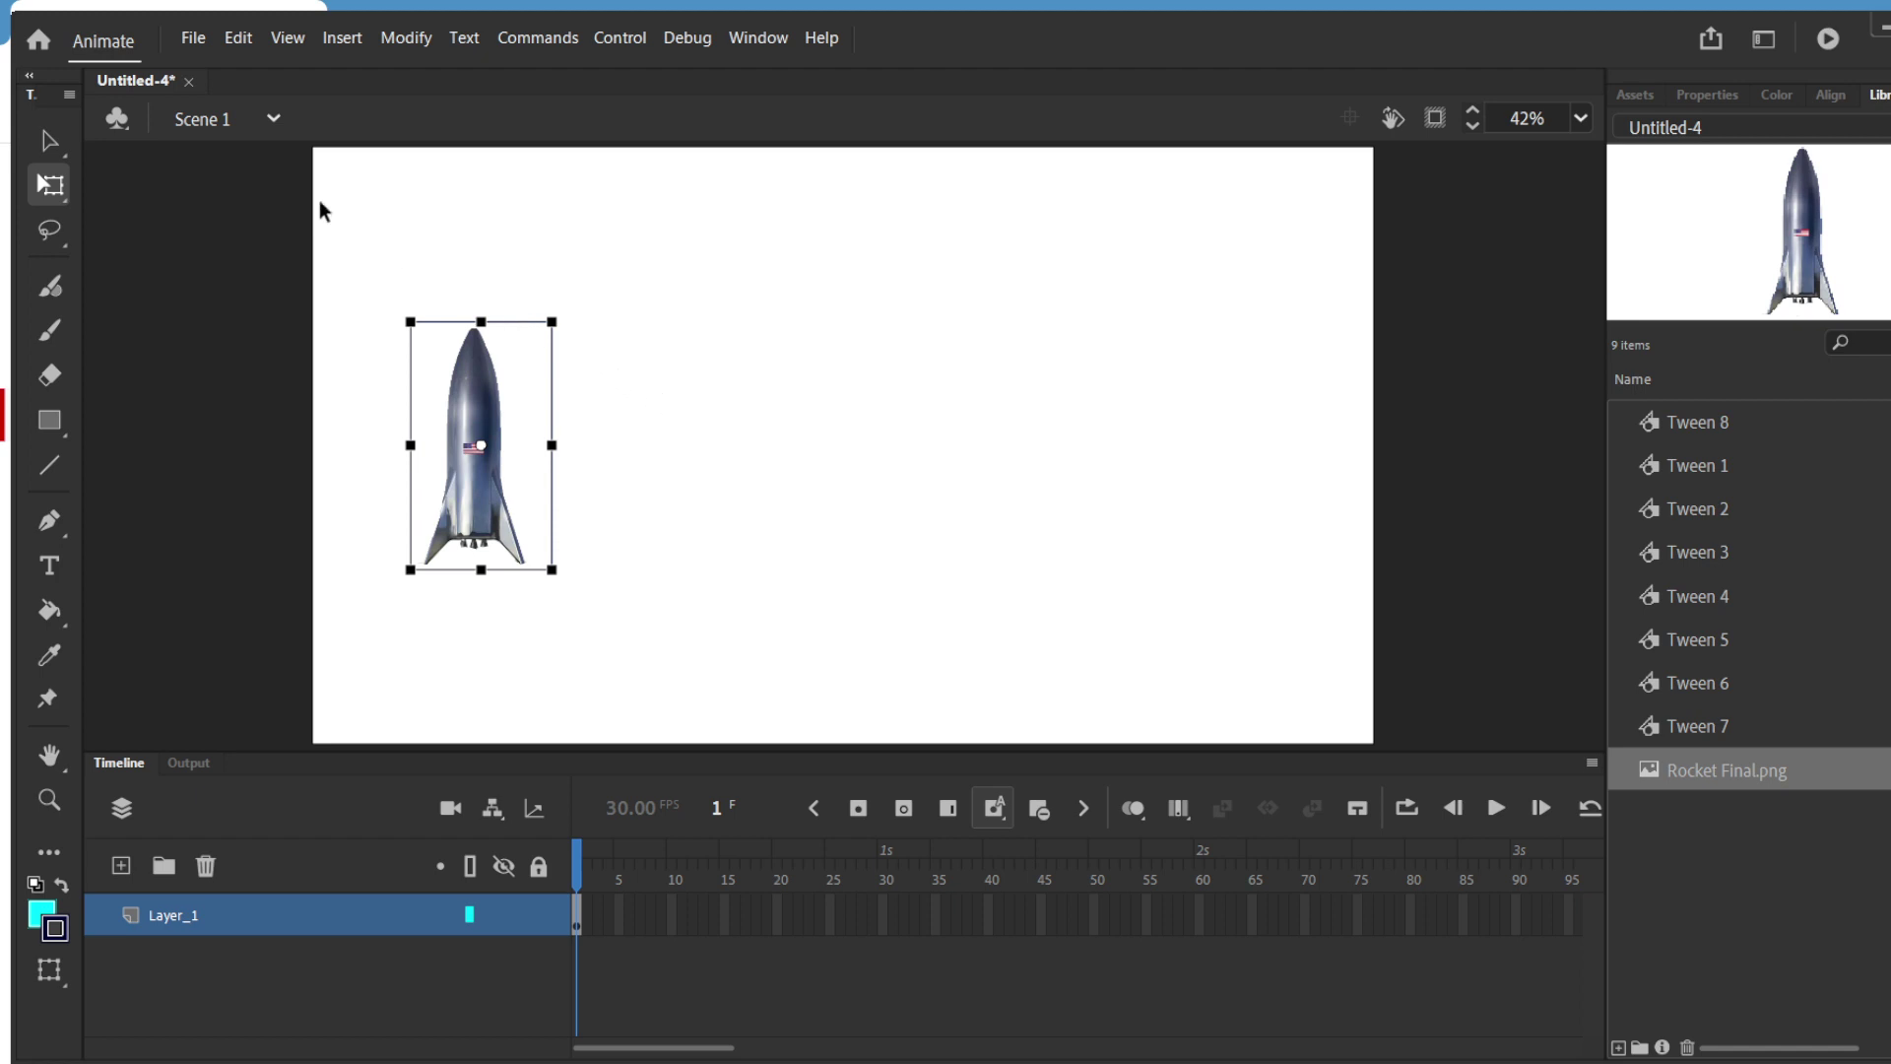
Step: Convert the selected rocket image into a Graphic symbol named 'rocket'
{"action": "left_click", "coordinate": [47, 140]}
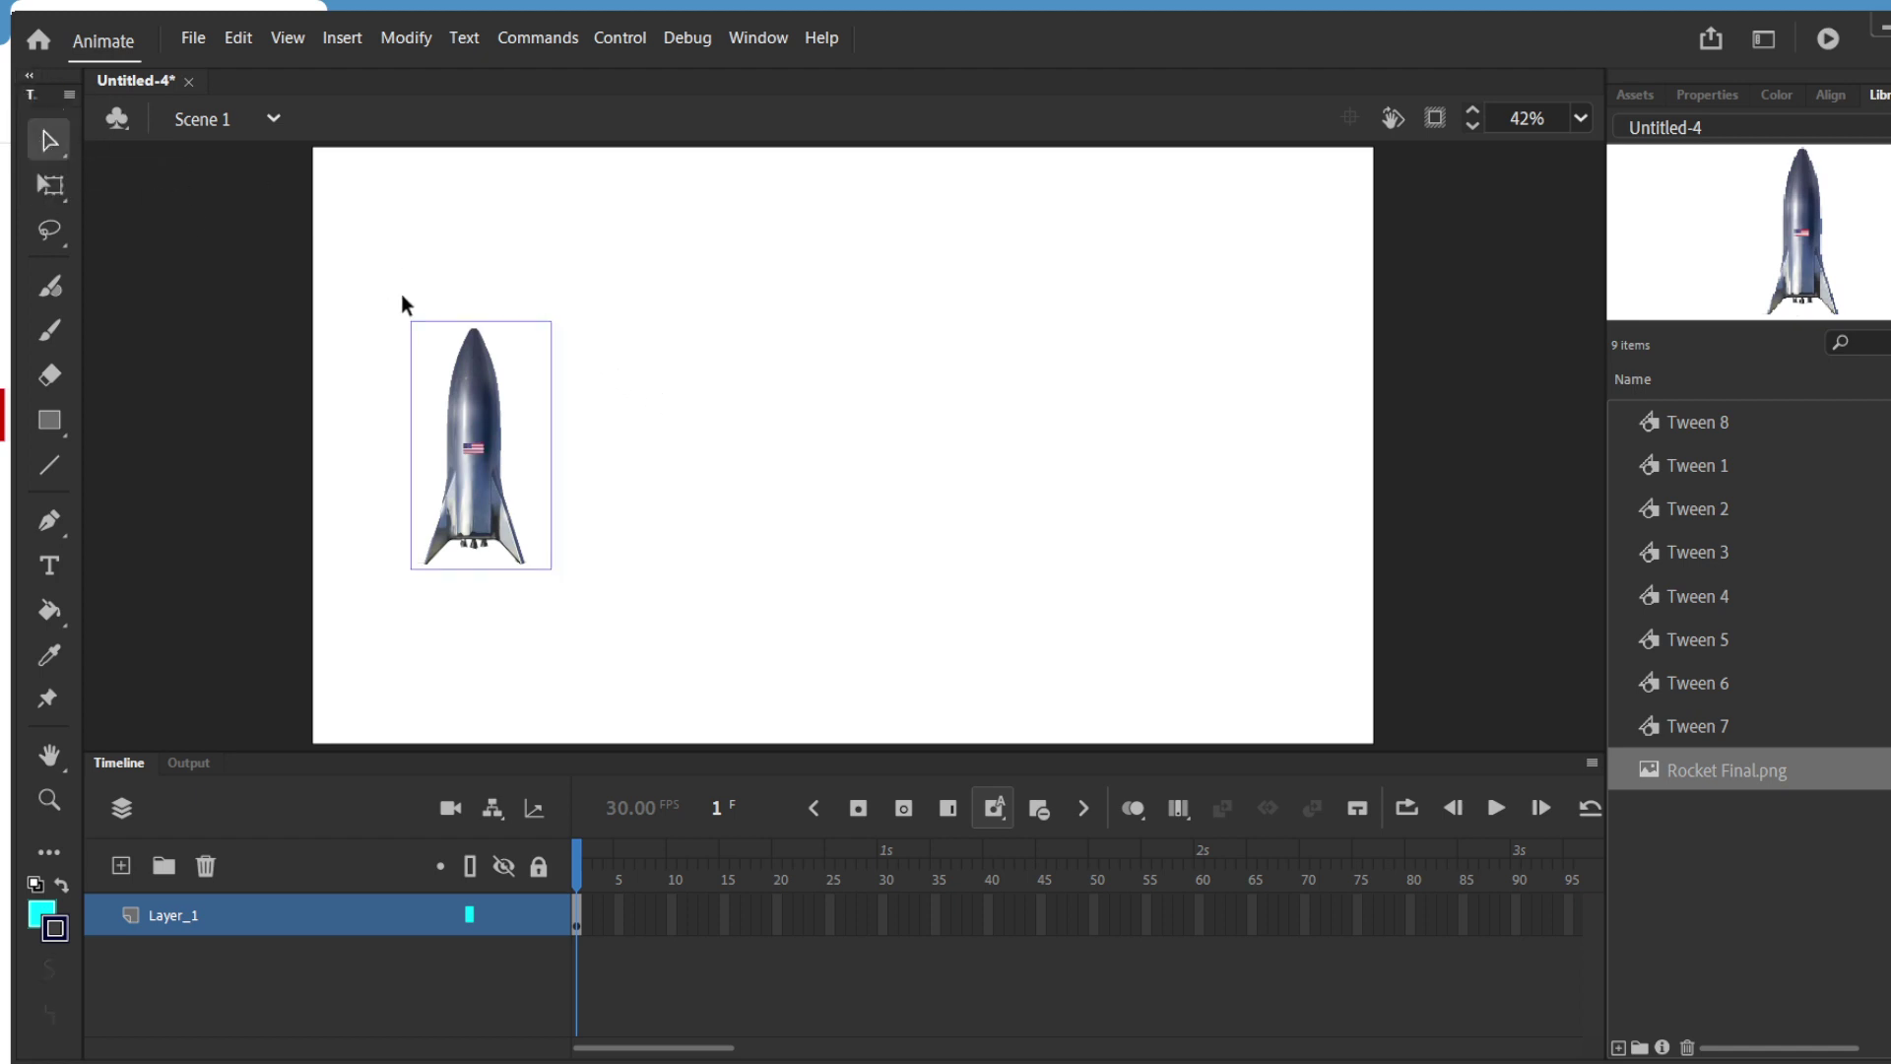
{"action": "left_click", "coordinate": [406, 39]}
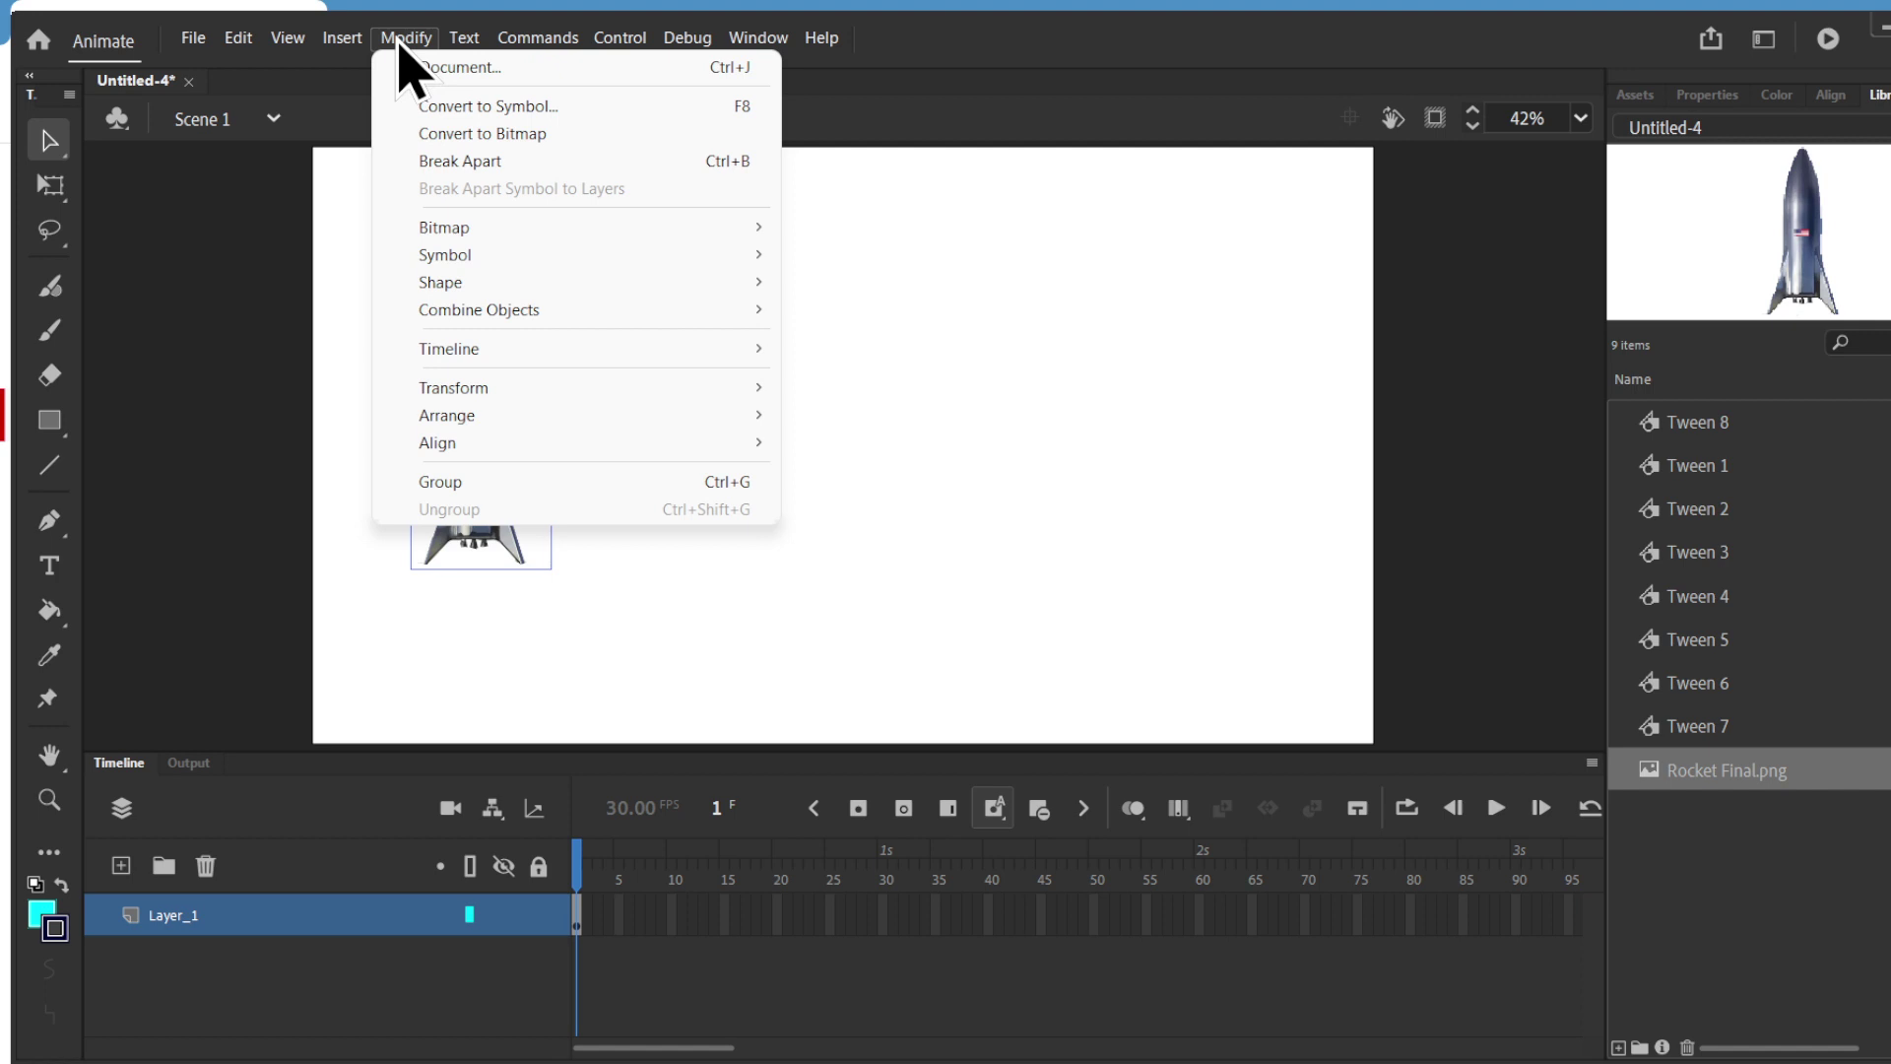
{"action": "left_click", "coordinate": [483, 106]}
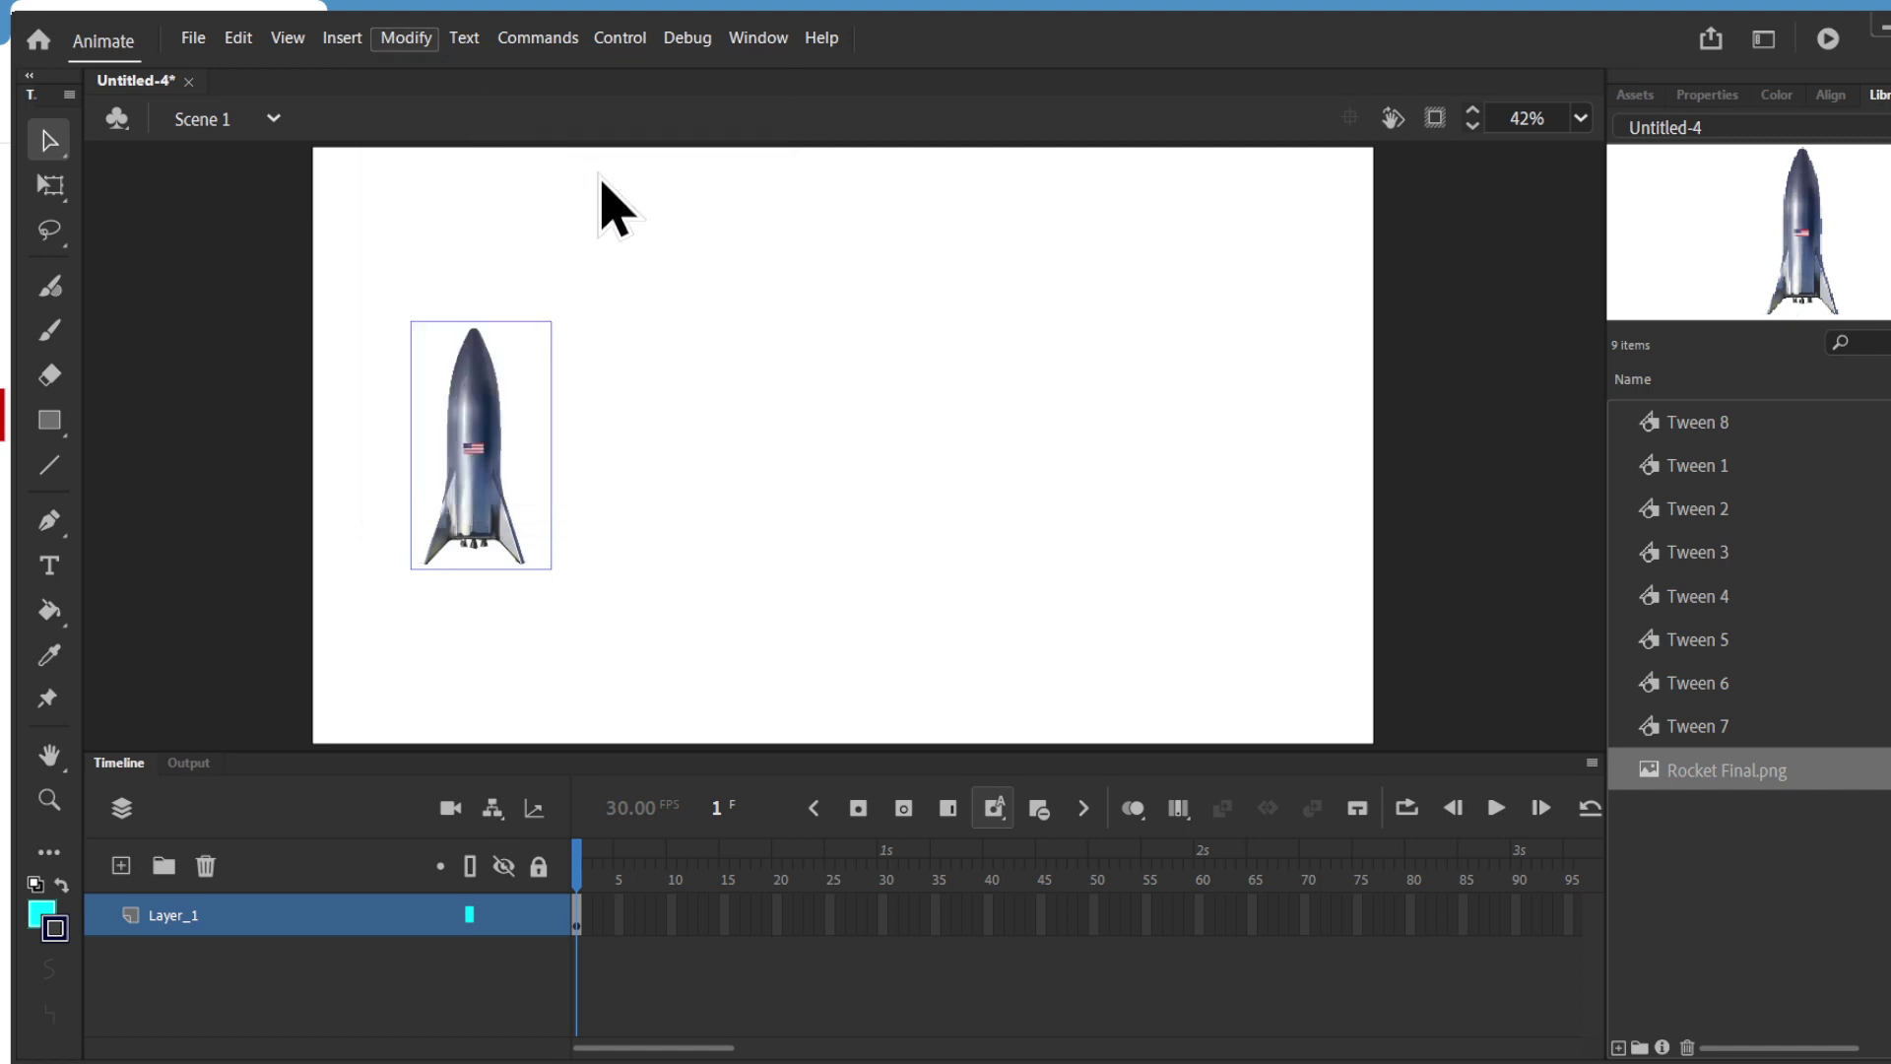
{"action": "type", "text": "rocket"}
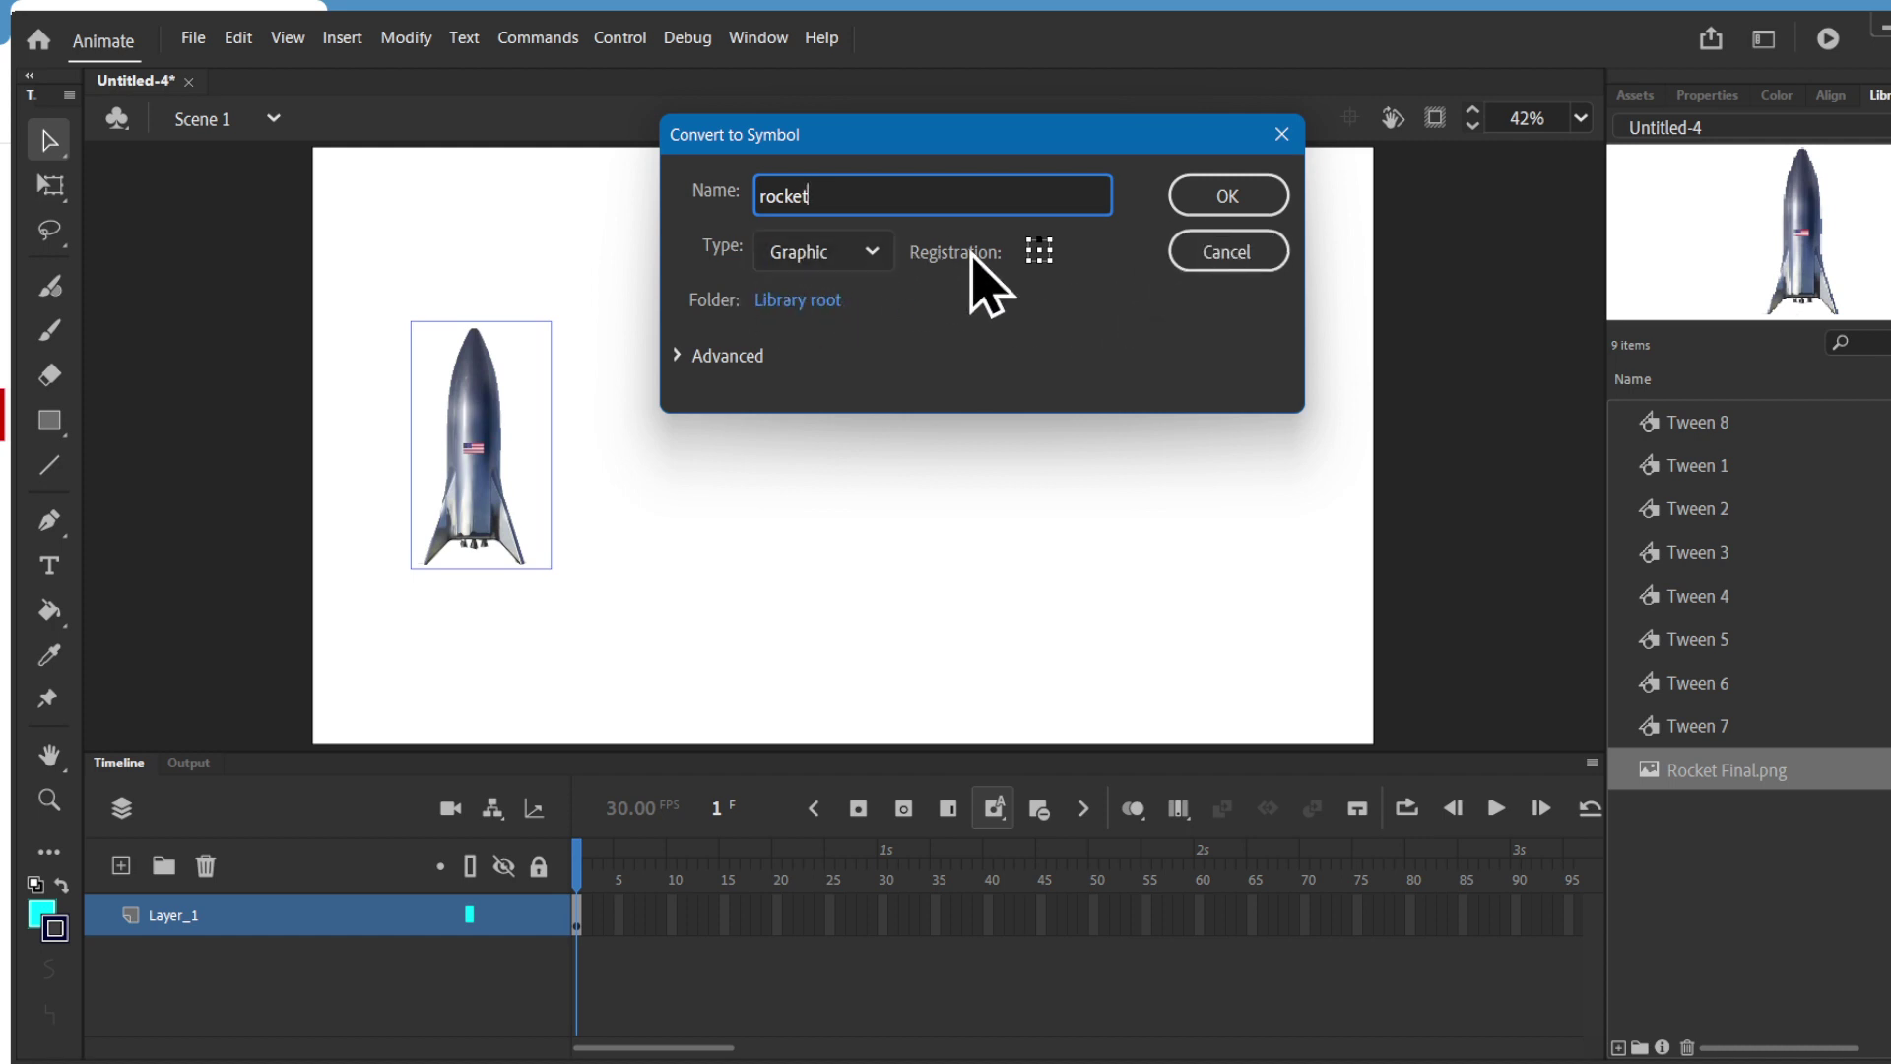
{"action": "left_click", "coordinate": [1226, 195]}
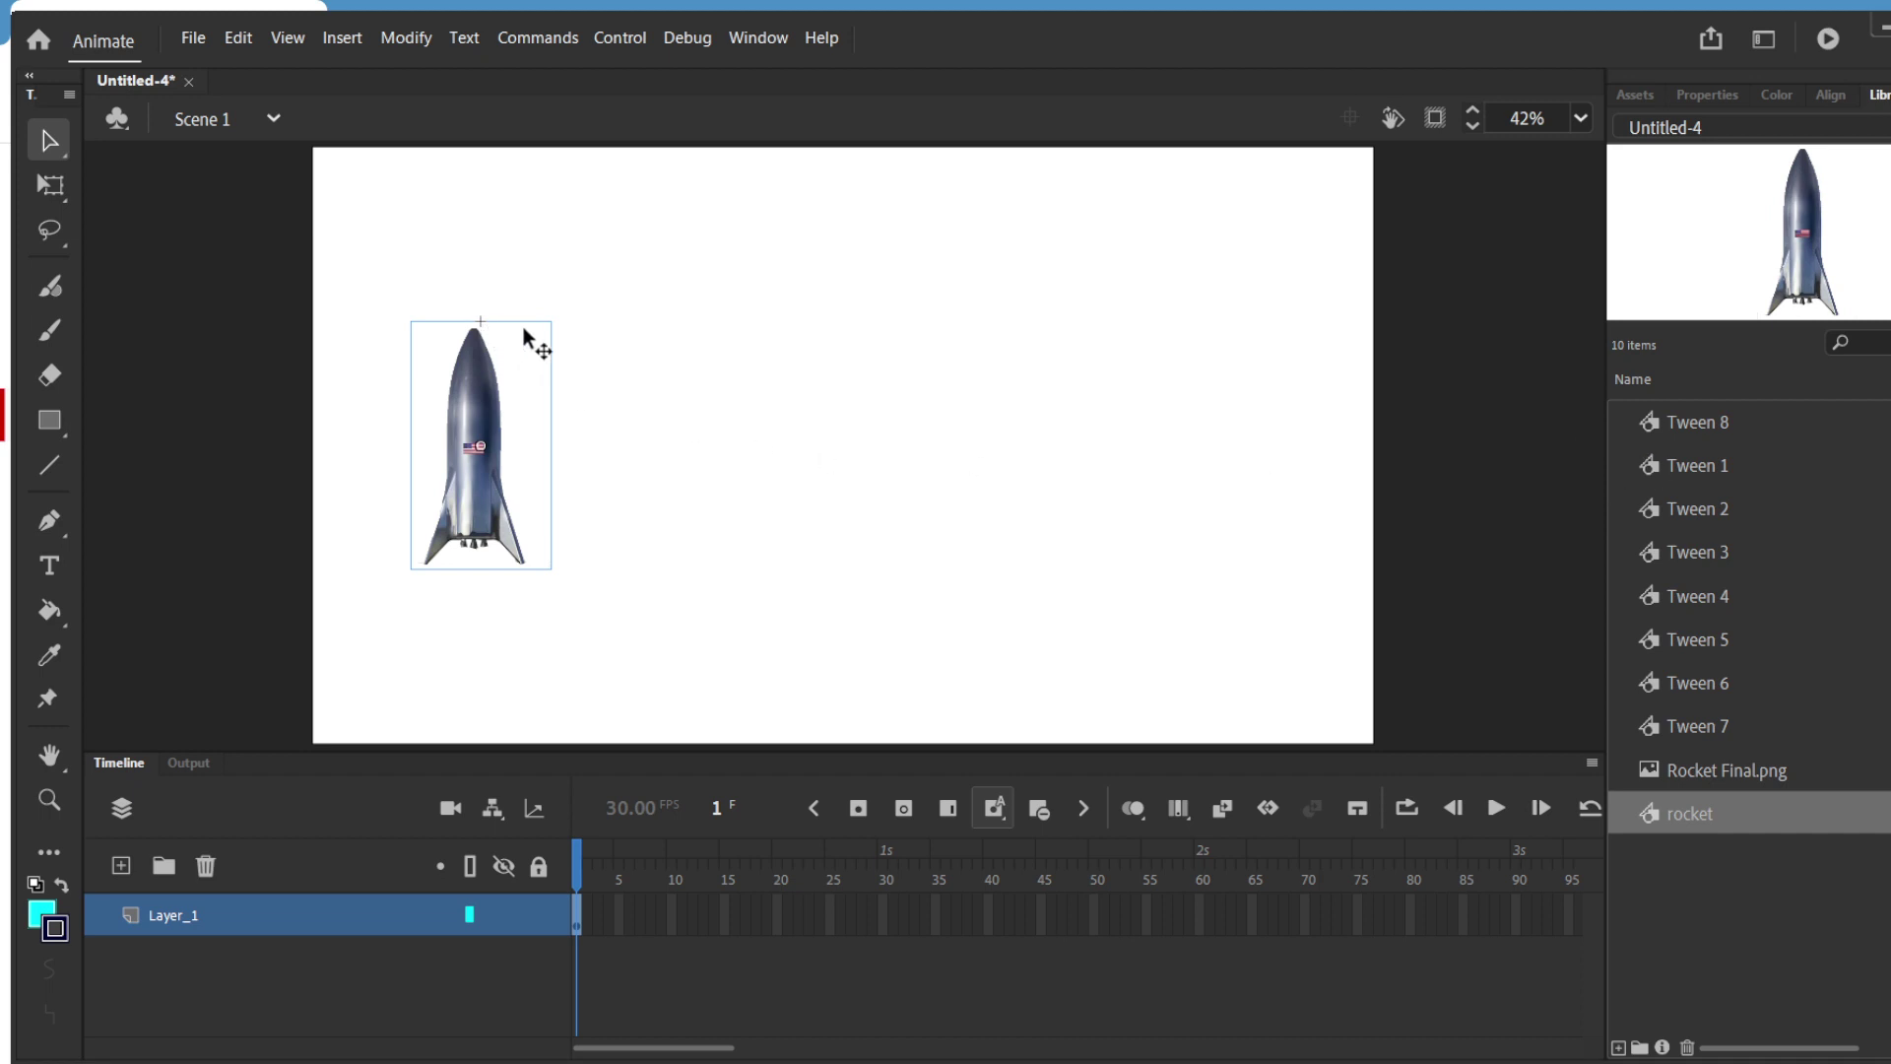
Step: Delete the stage rocket, drag in a rocket symbol instance, then return to Scene 1
{"action": "left_click_drag", "start_coordinate": [365, 279], "coordinate": [581, 650]}
{"action": "key", "text": "Delete"}
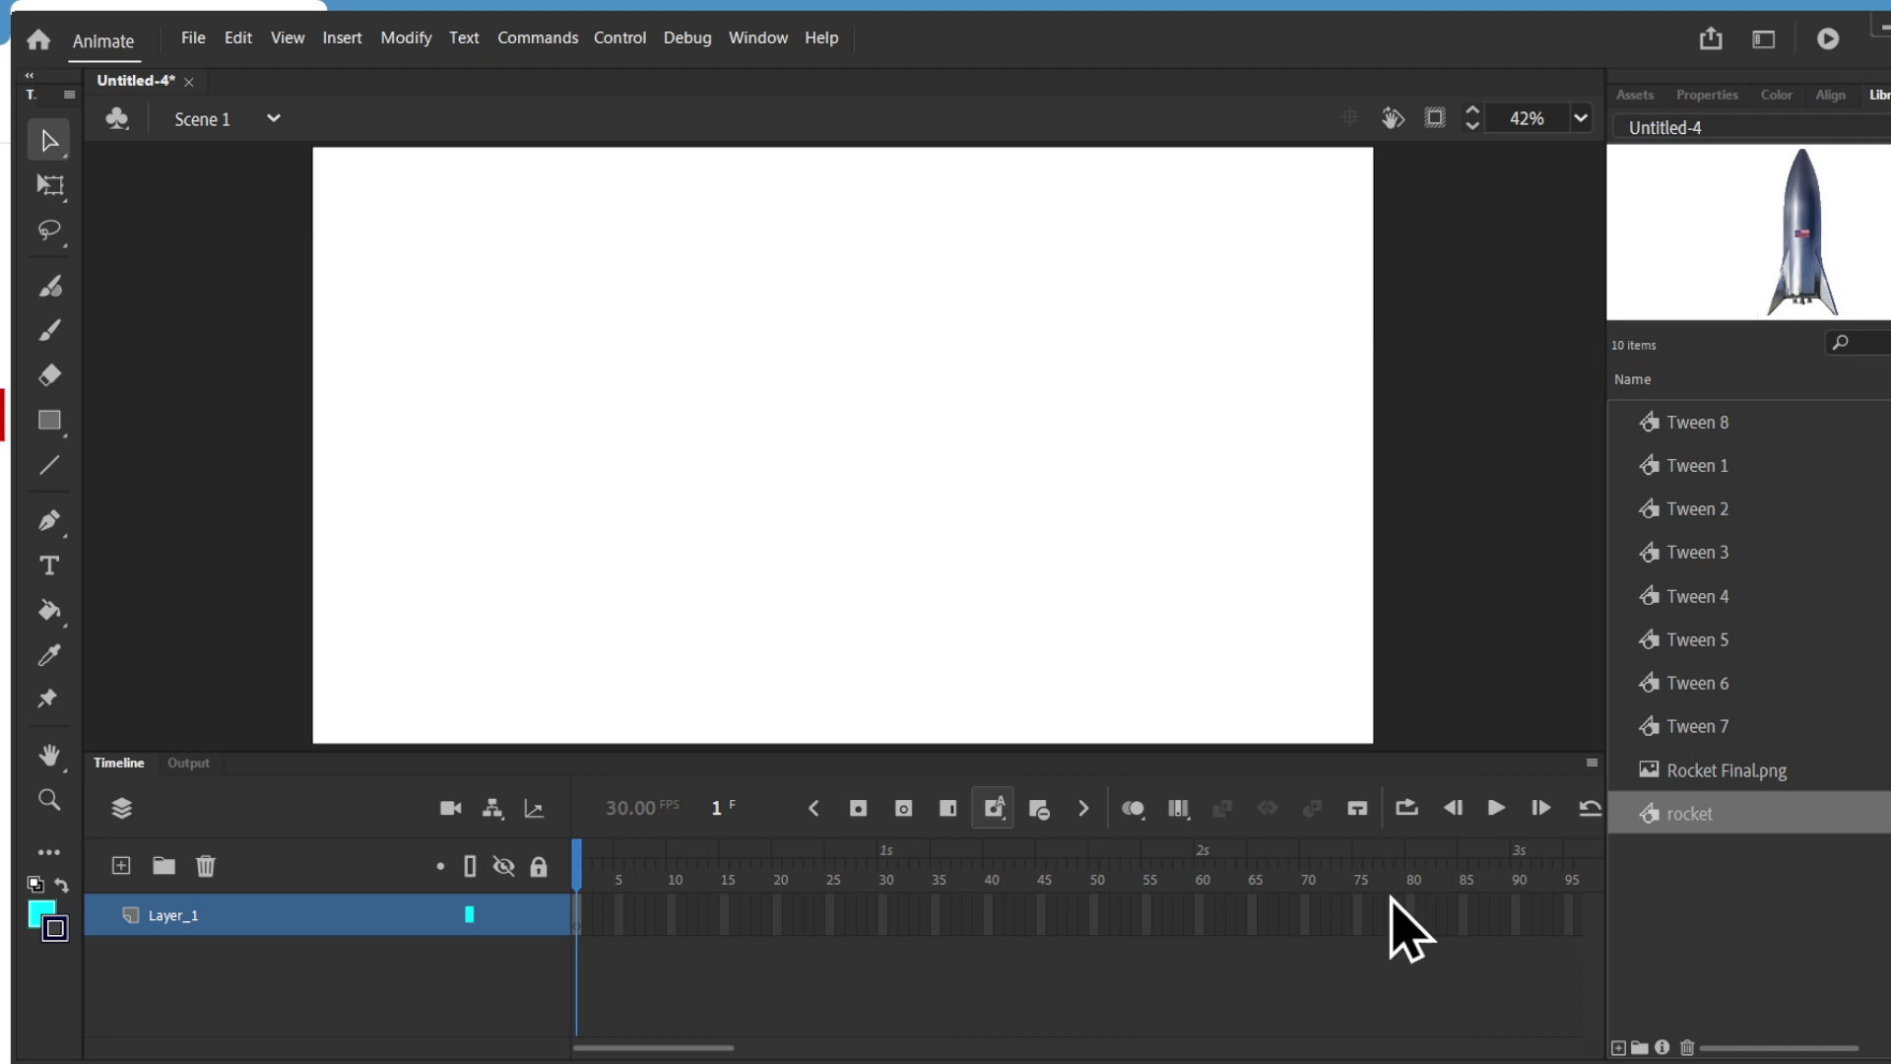
{"action": "left_click_drag", "start_coordinate": [1867, 266], "coordinate": [472, 479]}
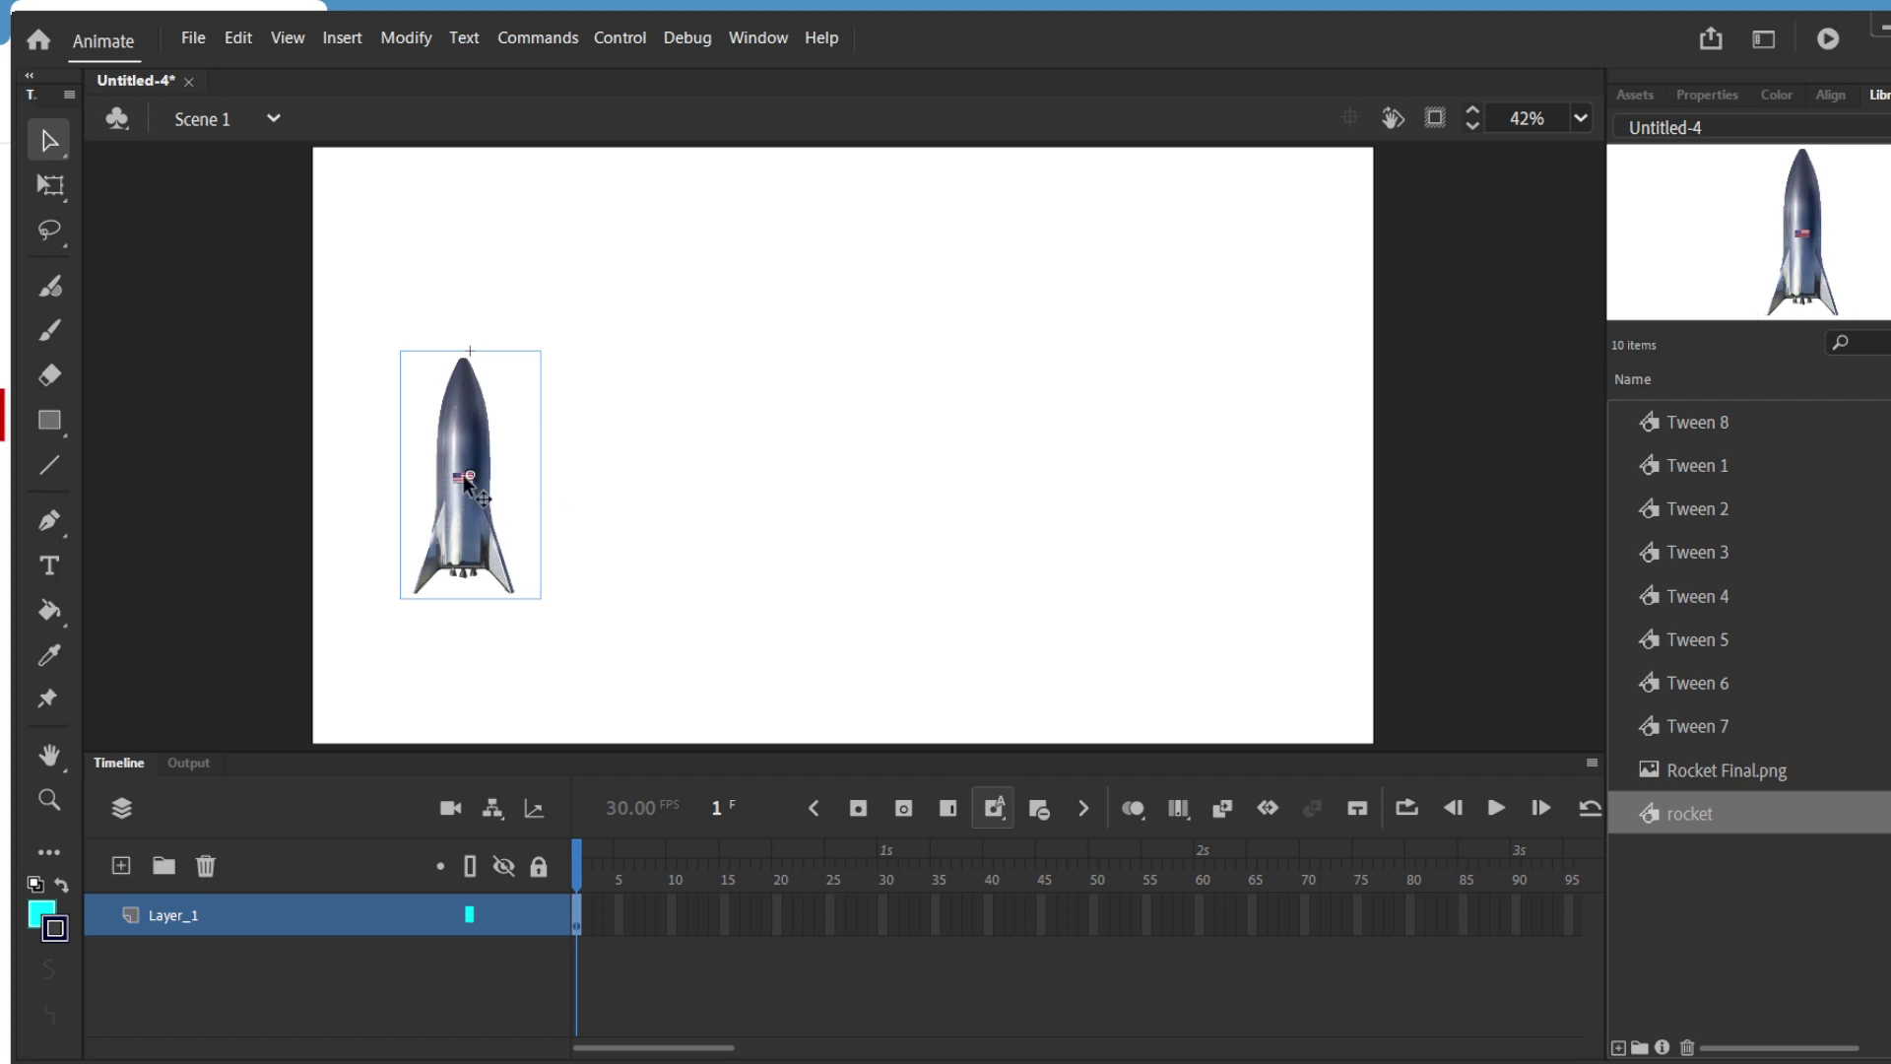
{"action": "double_click", "coordinate": [453, 411]}
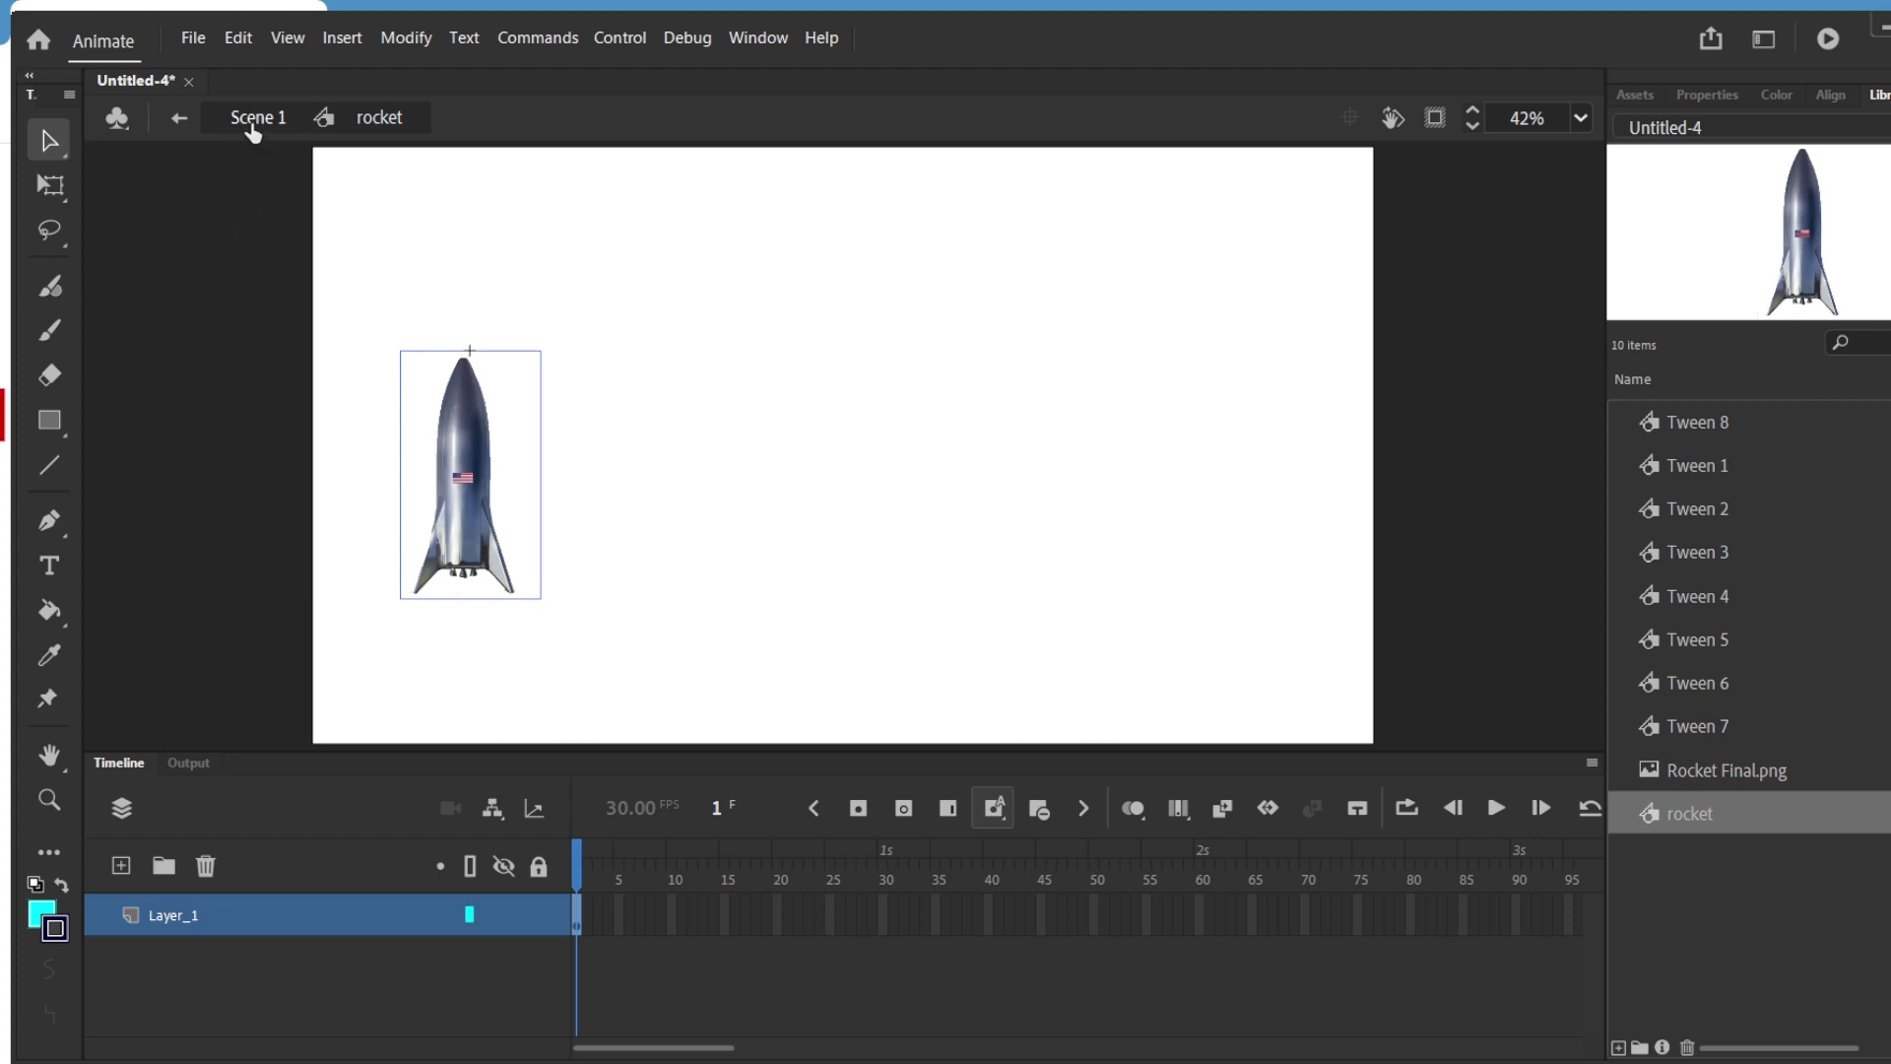
{"action": "left_click", "coordinate": [178, 118]}
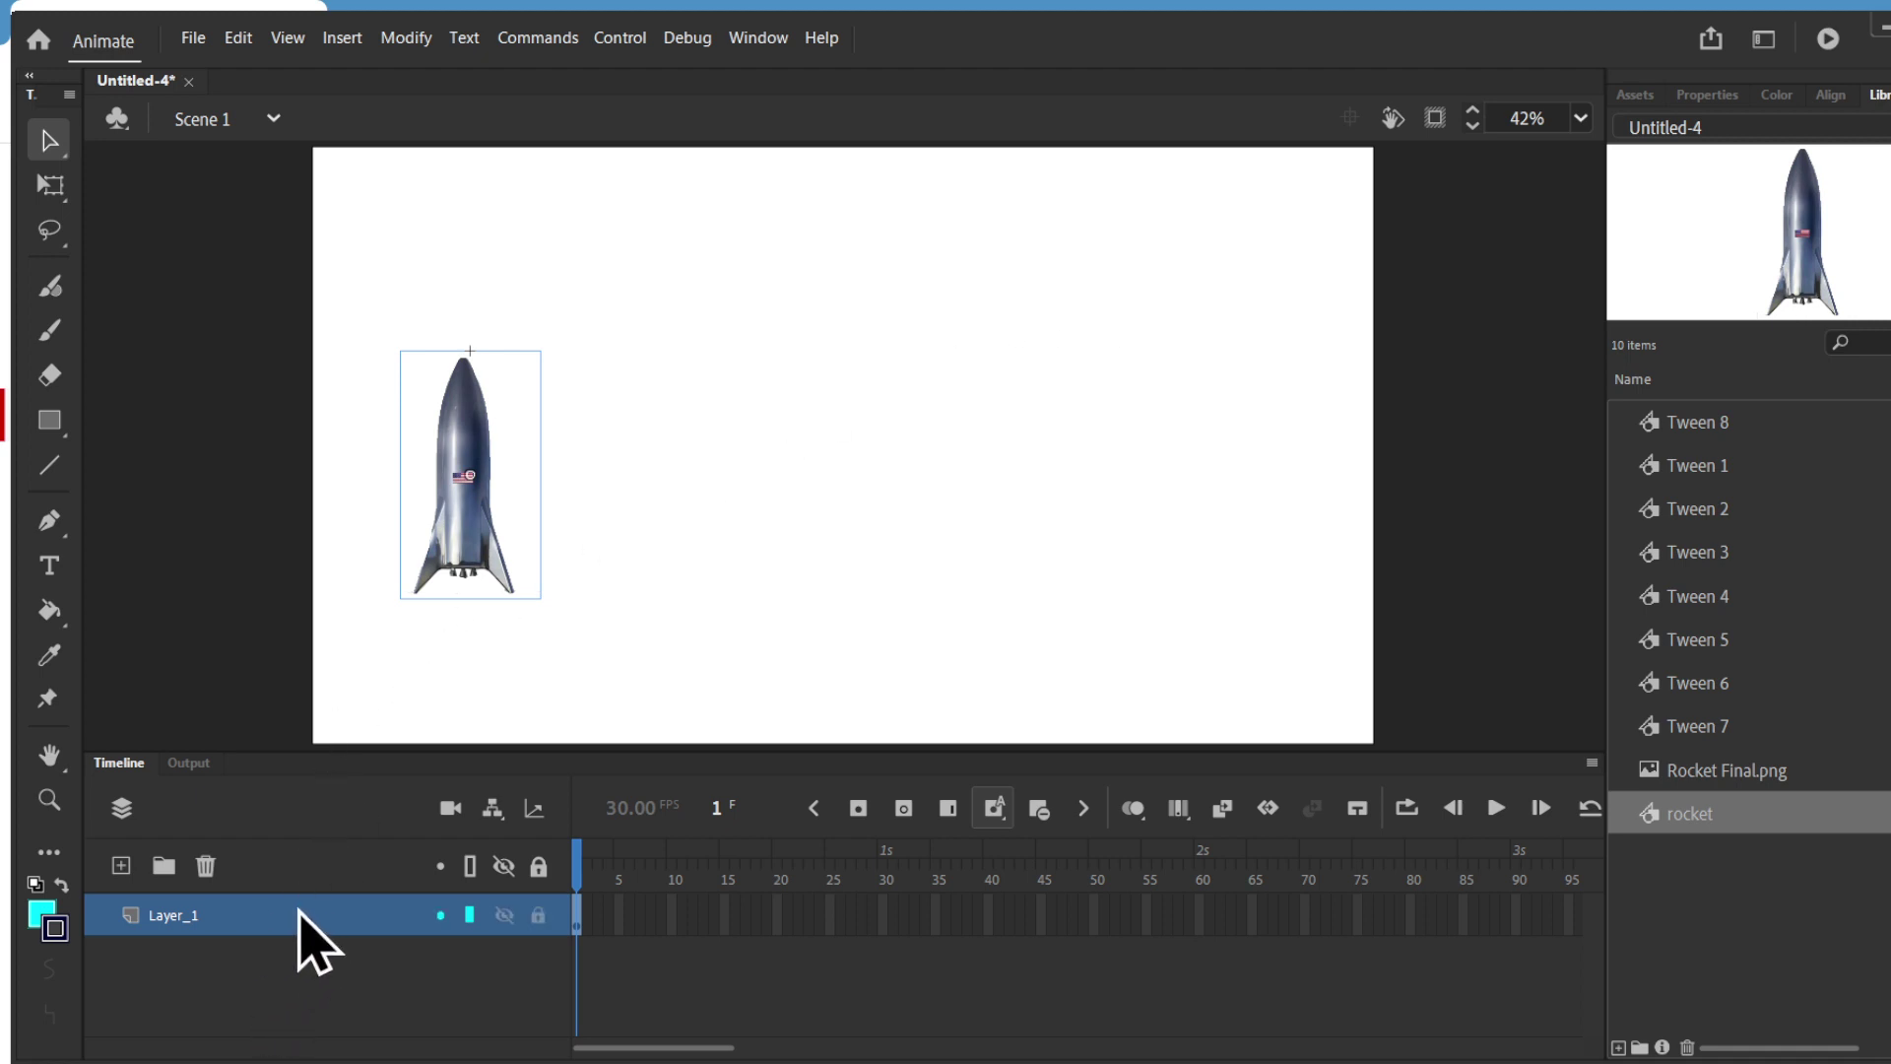
Step: Rename Layer_1 to 'Rocket' and add a 'Guide: Rocket' classic motion guide above it
{"action": "double_click", "coordinate": [155, 913]}
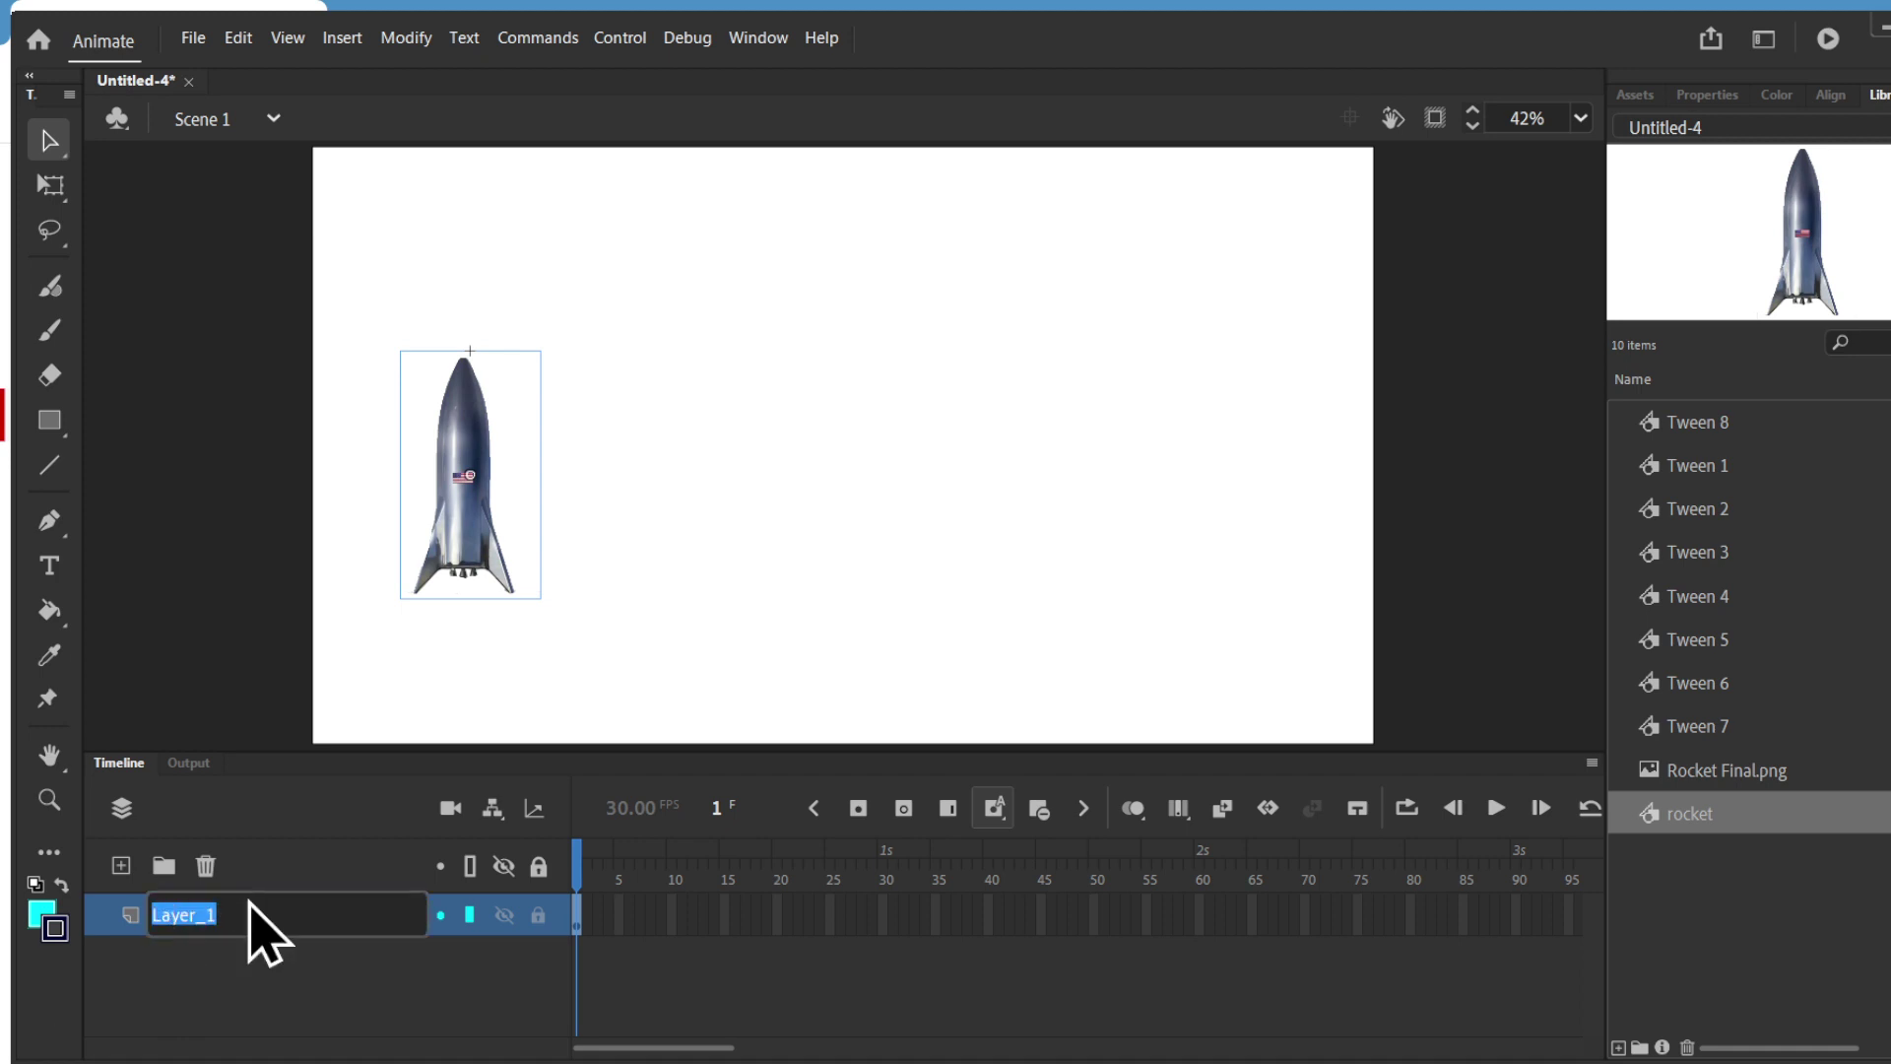
{"action": "type", "text": "Rocket"}
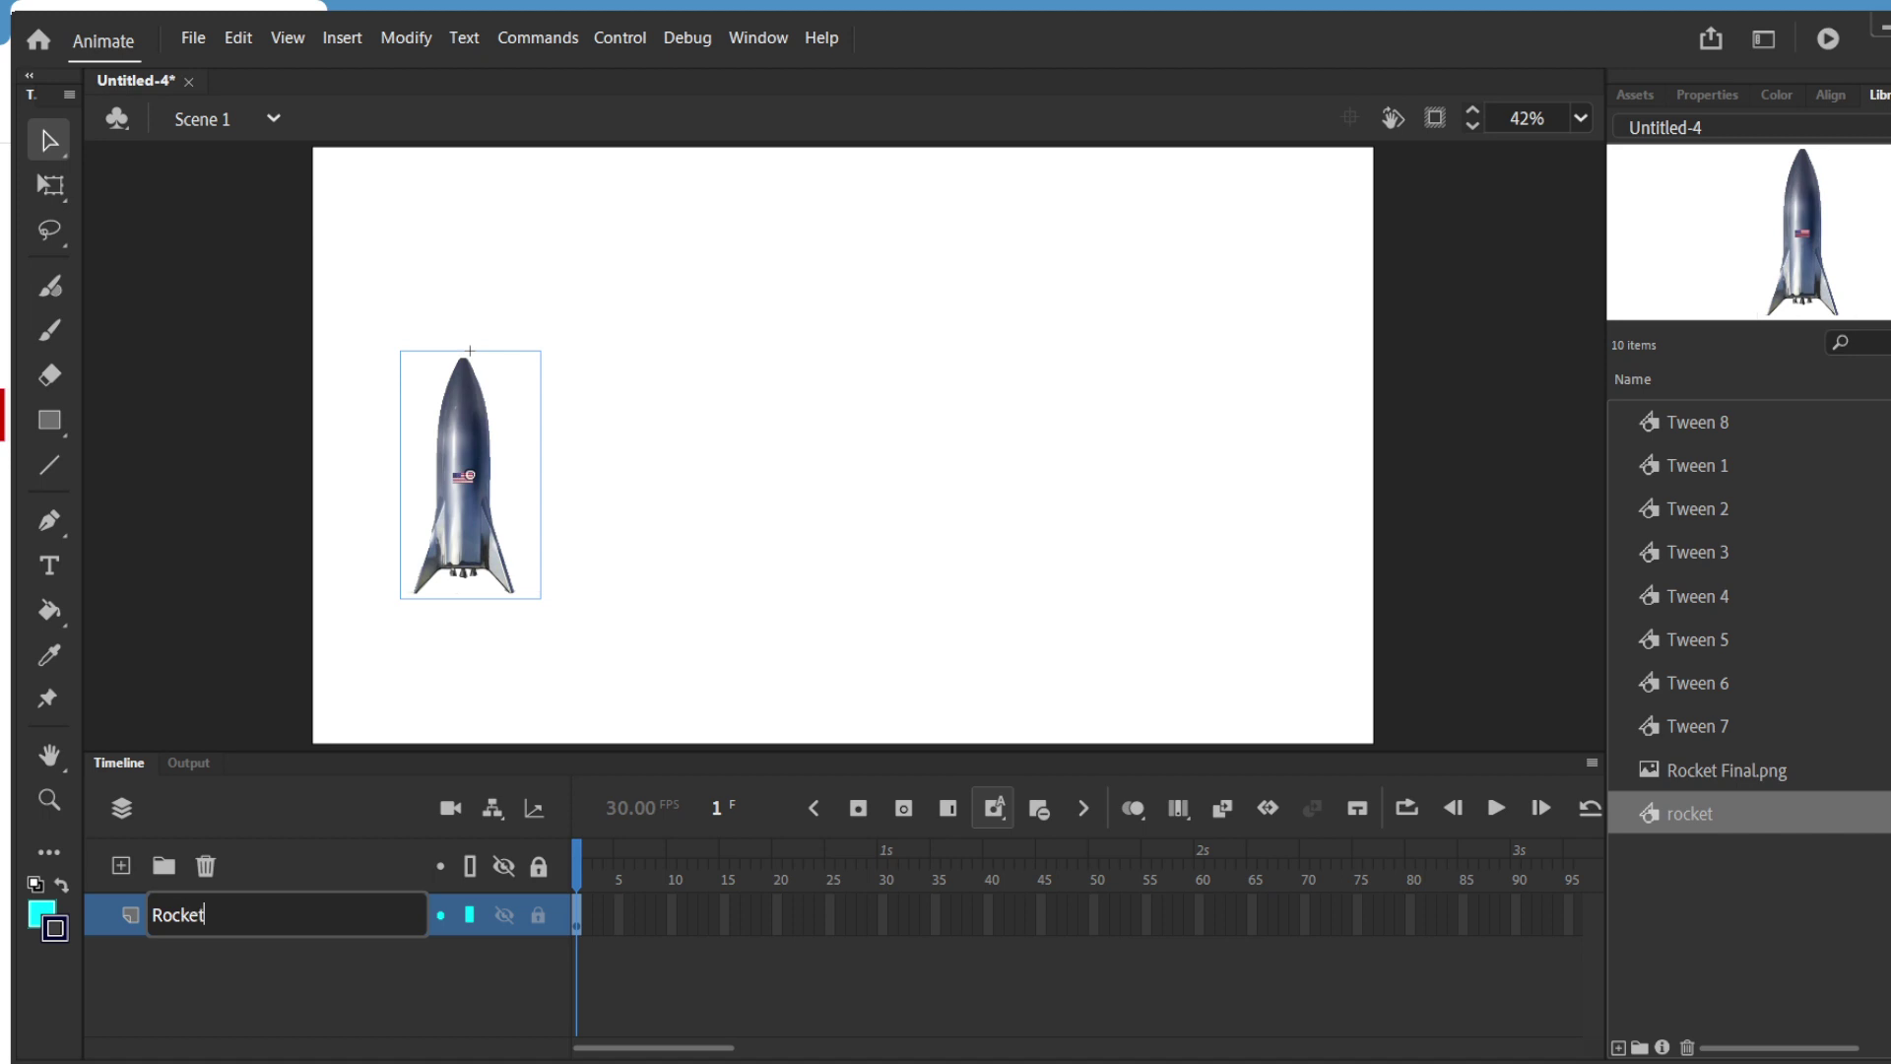
{"action": "key", "text": "Return"}
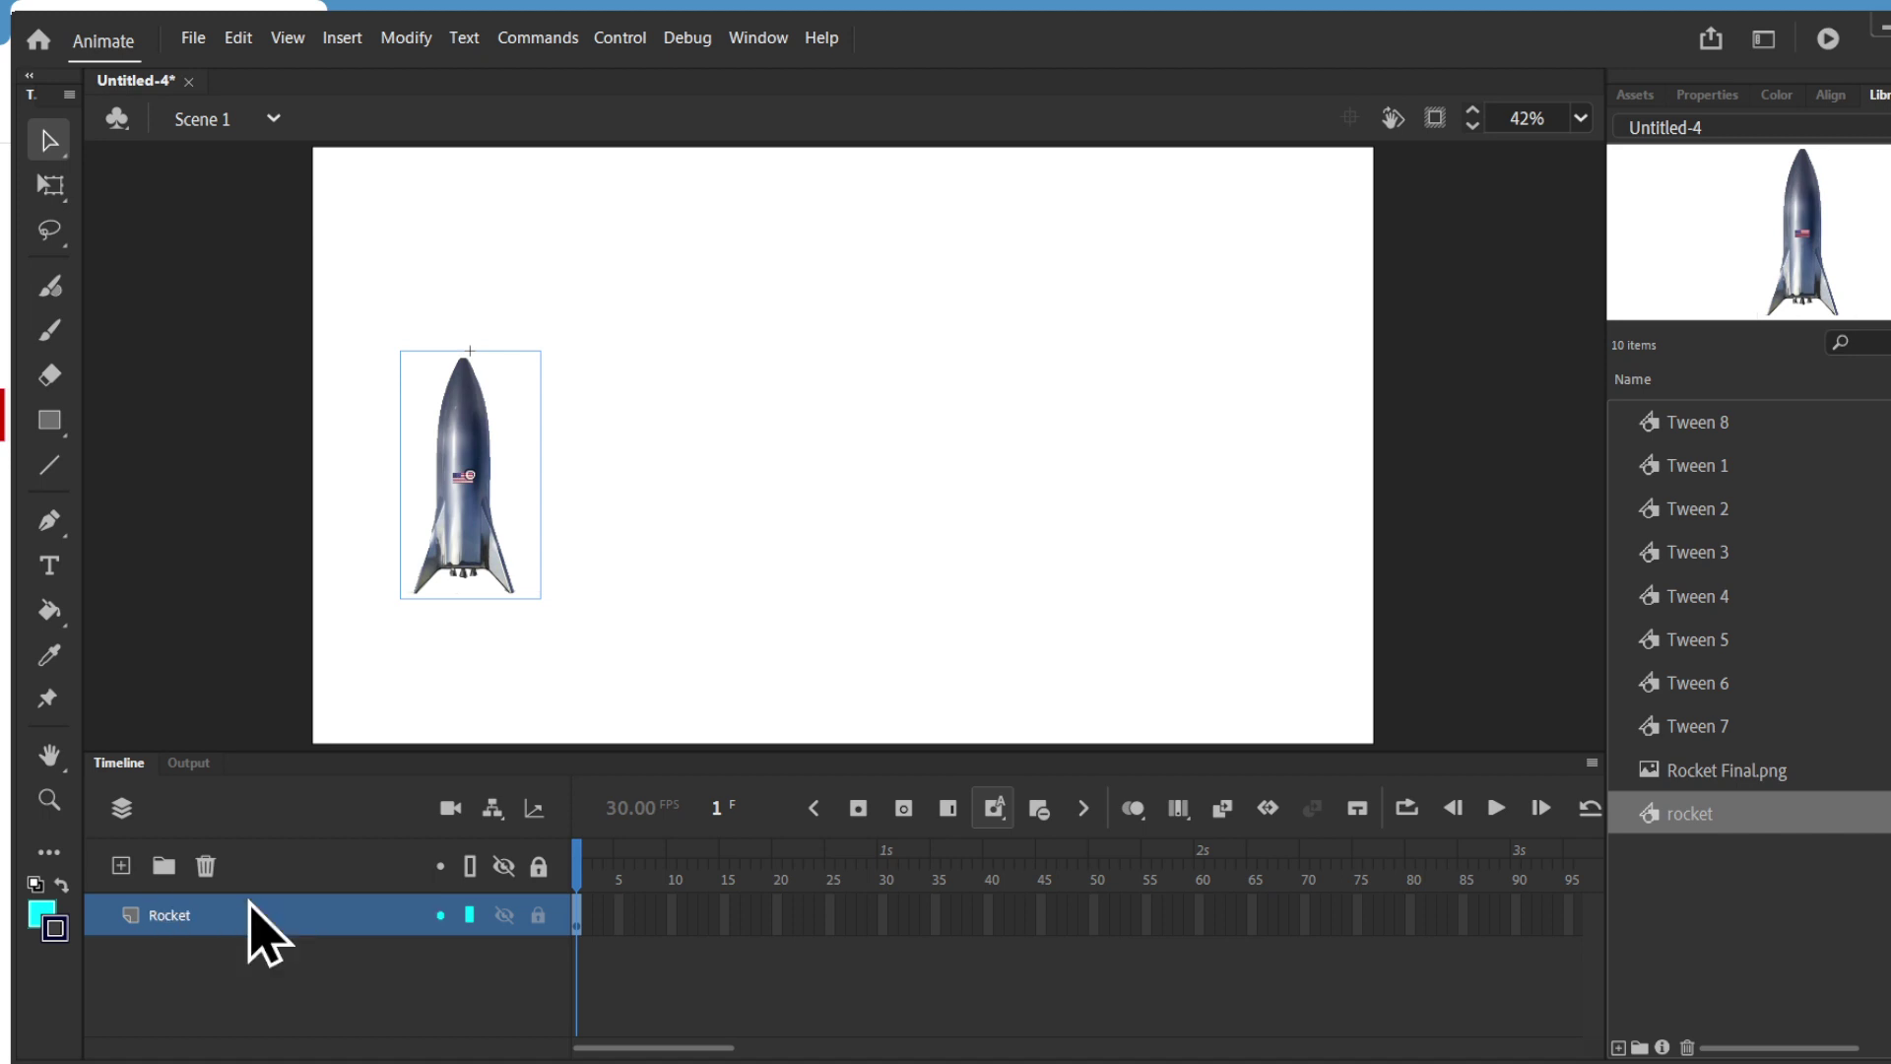
{"action": "right_click", "coordinate": [283, 913]}
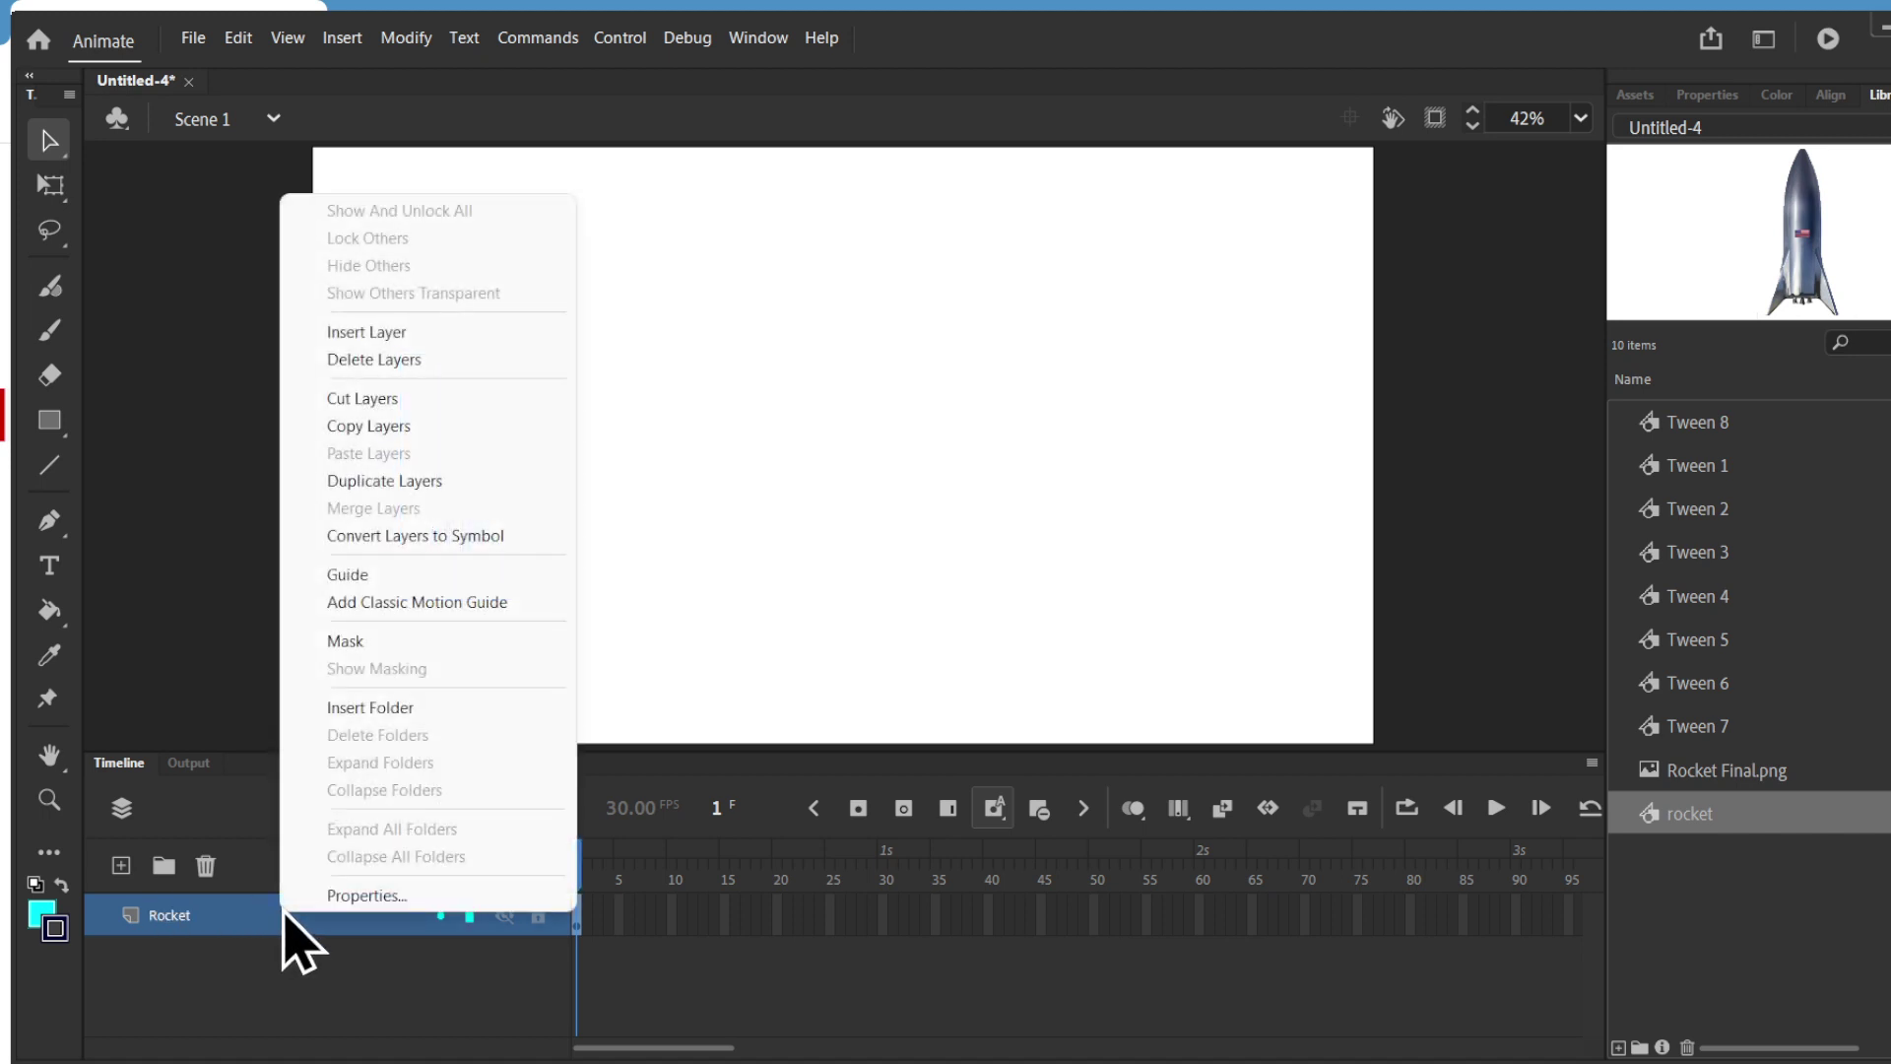
{"action": "left_click", "coordinate": [425, 603]}
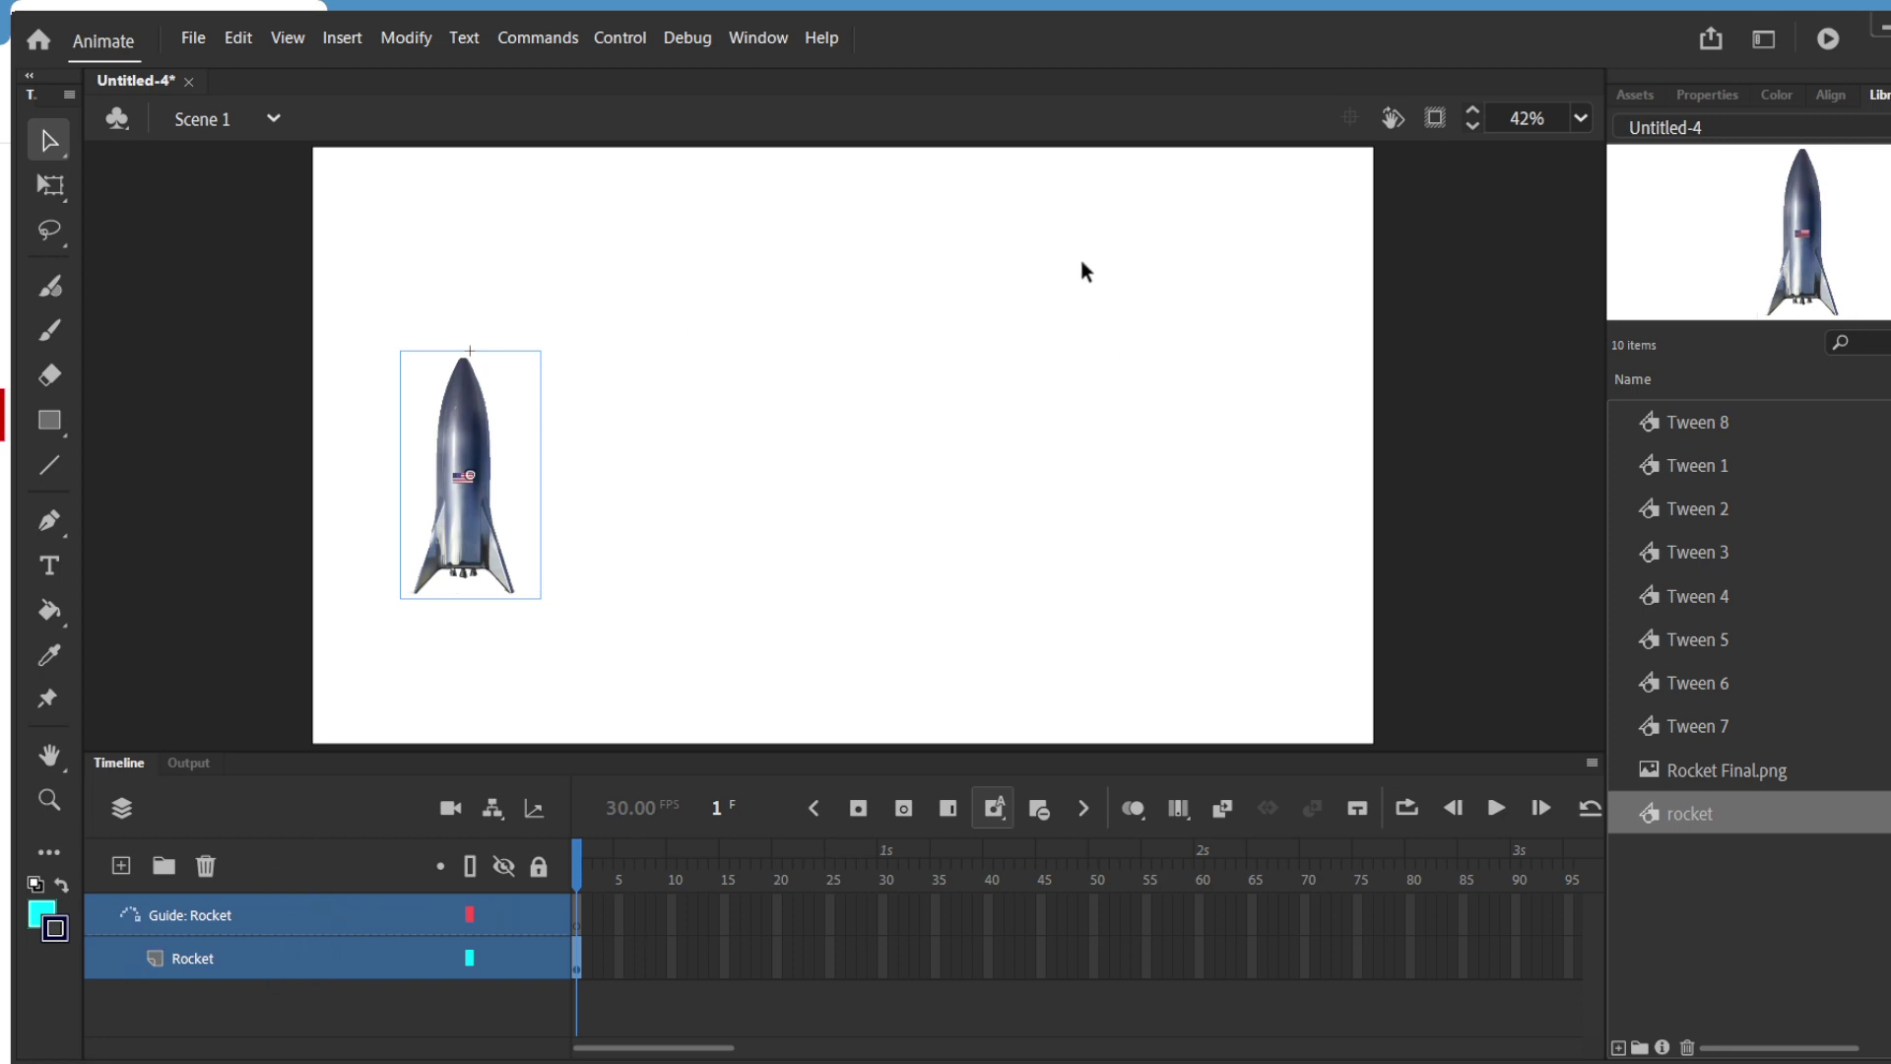
Step: Pen-draw a path from left of the rocket, over the top-left, dipping bottom right, curling to top middle
{"action": "left_click", "coordinate": [49, 520]}
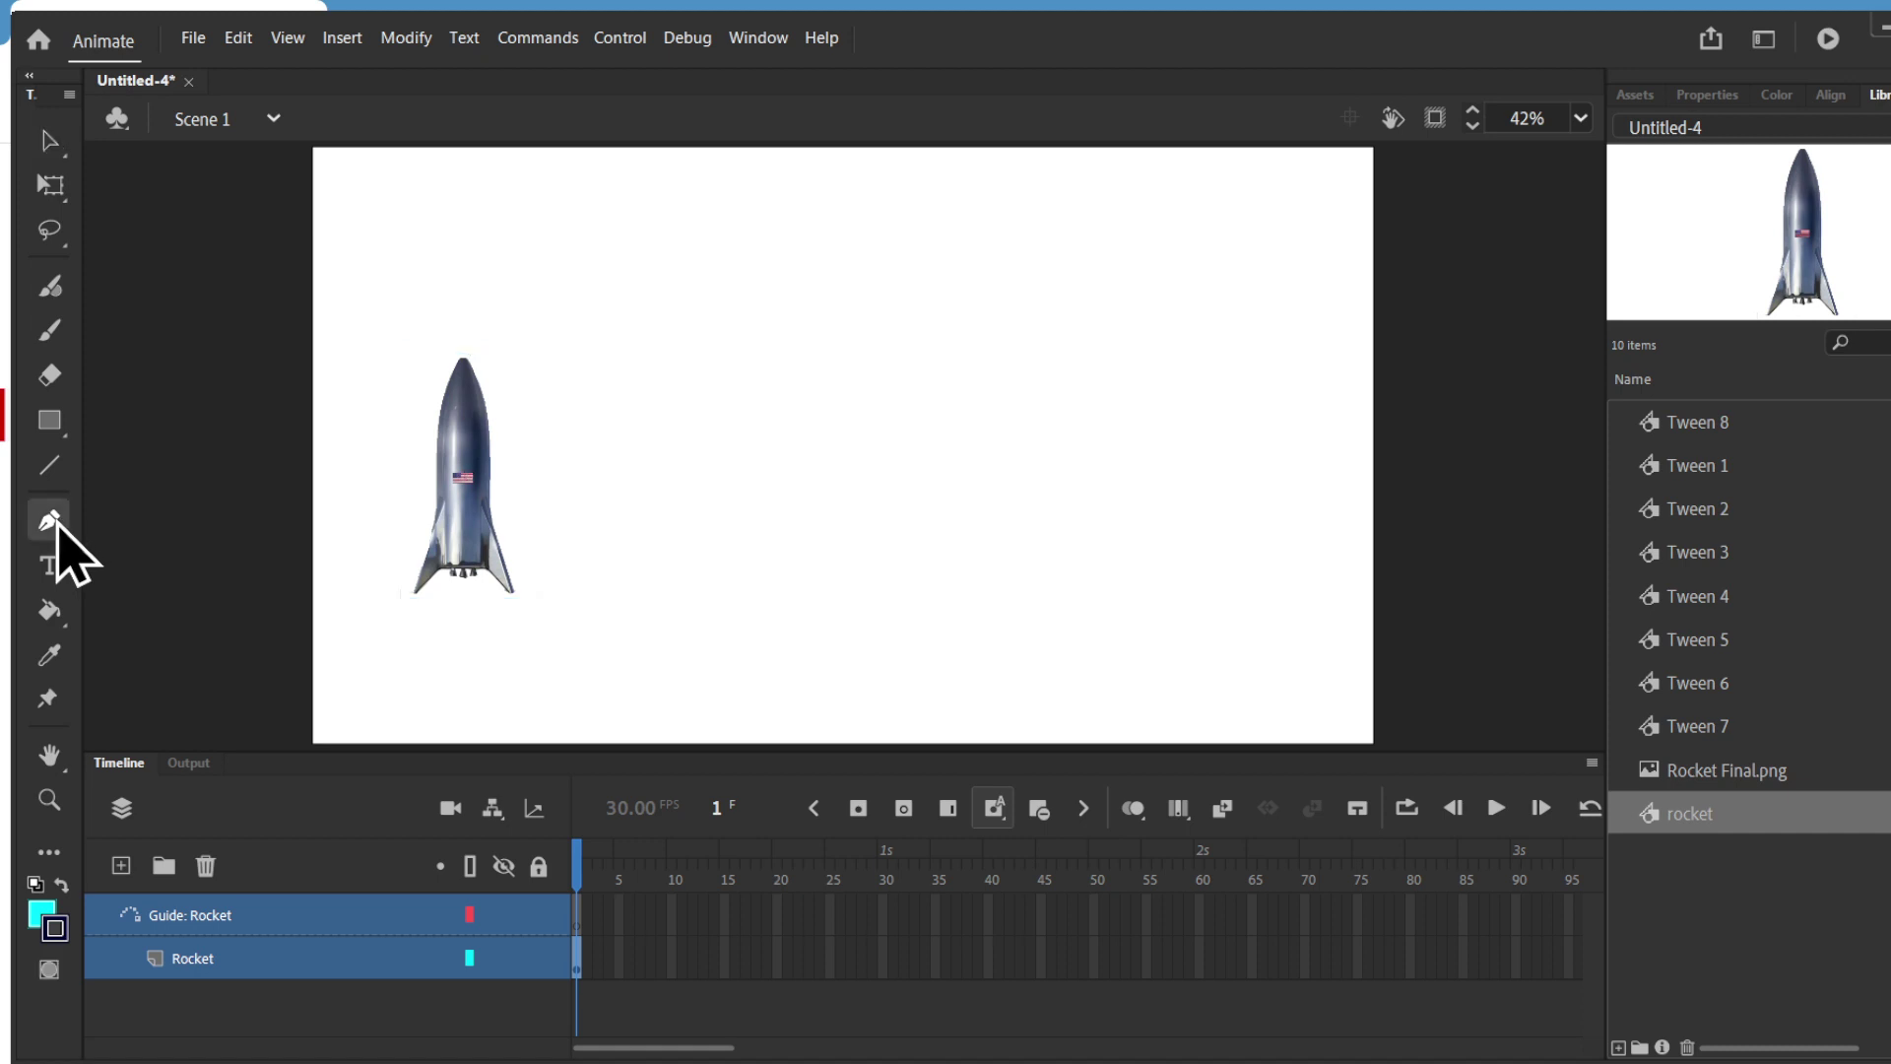
{"action": "left_click", "coordinate": [348, 524]}
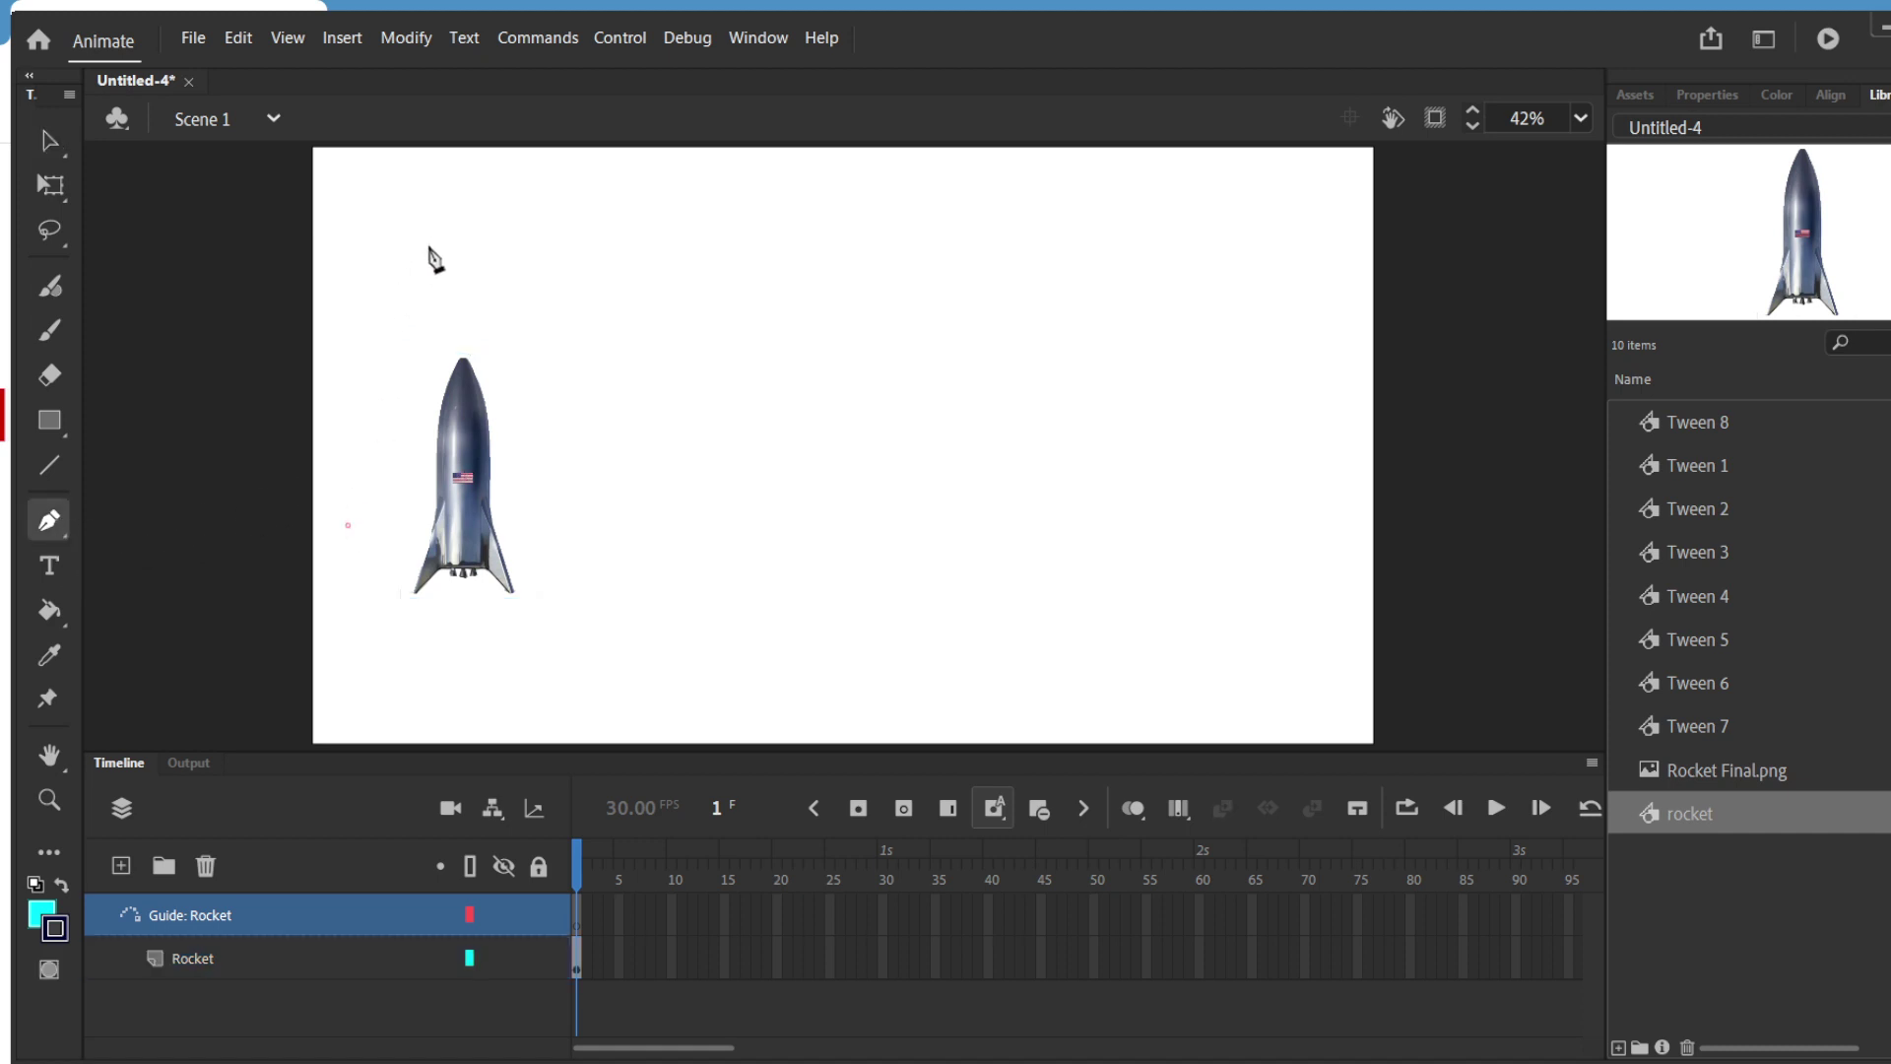
{"action": "mouse_move", "coordinate": [433, 237]}
{"action": "left_mouse_down"}
{"action": "mouse_move", "coordinate": [522, 209]}
{"action": "mouse_move", "coordinate": [570, 227]}
{"action": "left_mouse_up"}
{"action": "left_click_drag", "start_coordinate": [807, 448], "coordinate": [960, 532]}
{"action": "left_click_drag", "start_coordinate": [1135, 599], "coordinate": [1315, 522]}
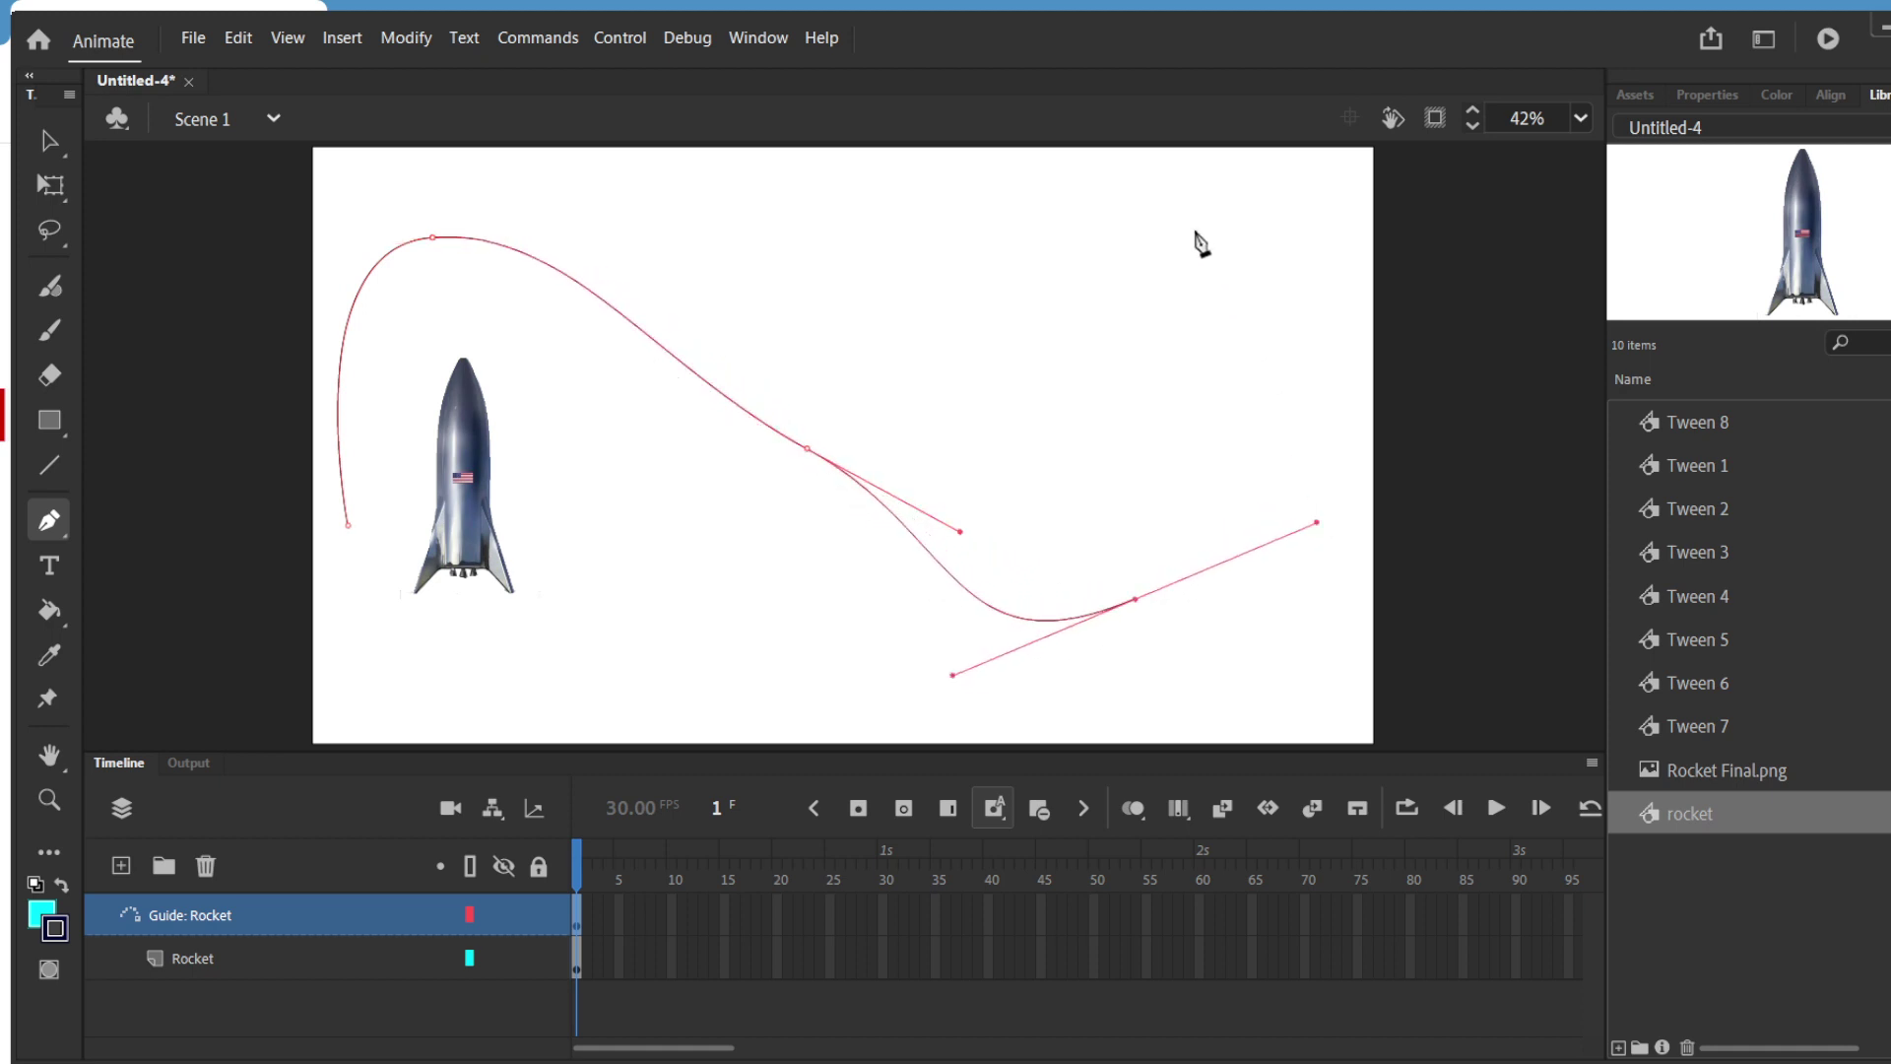
{"action": "left_click_drag", "start_coordinate": [1195, 232], "coordinate": [1114, 180]}
{"action": "left_click_drag", "start_coordinate": [890, 257], "coordinate": [835, 354]}
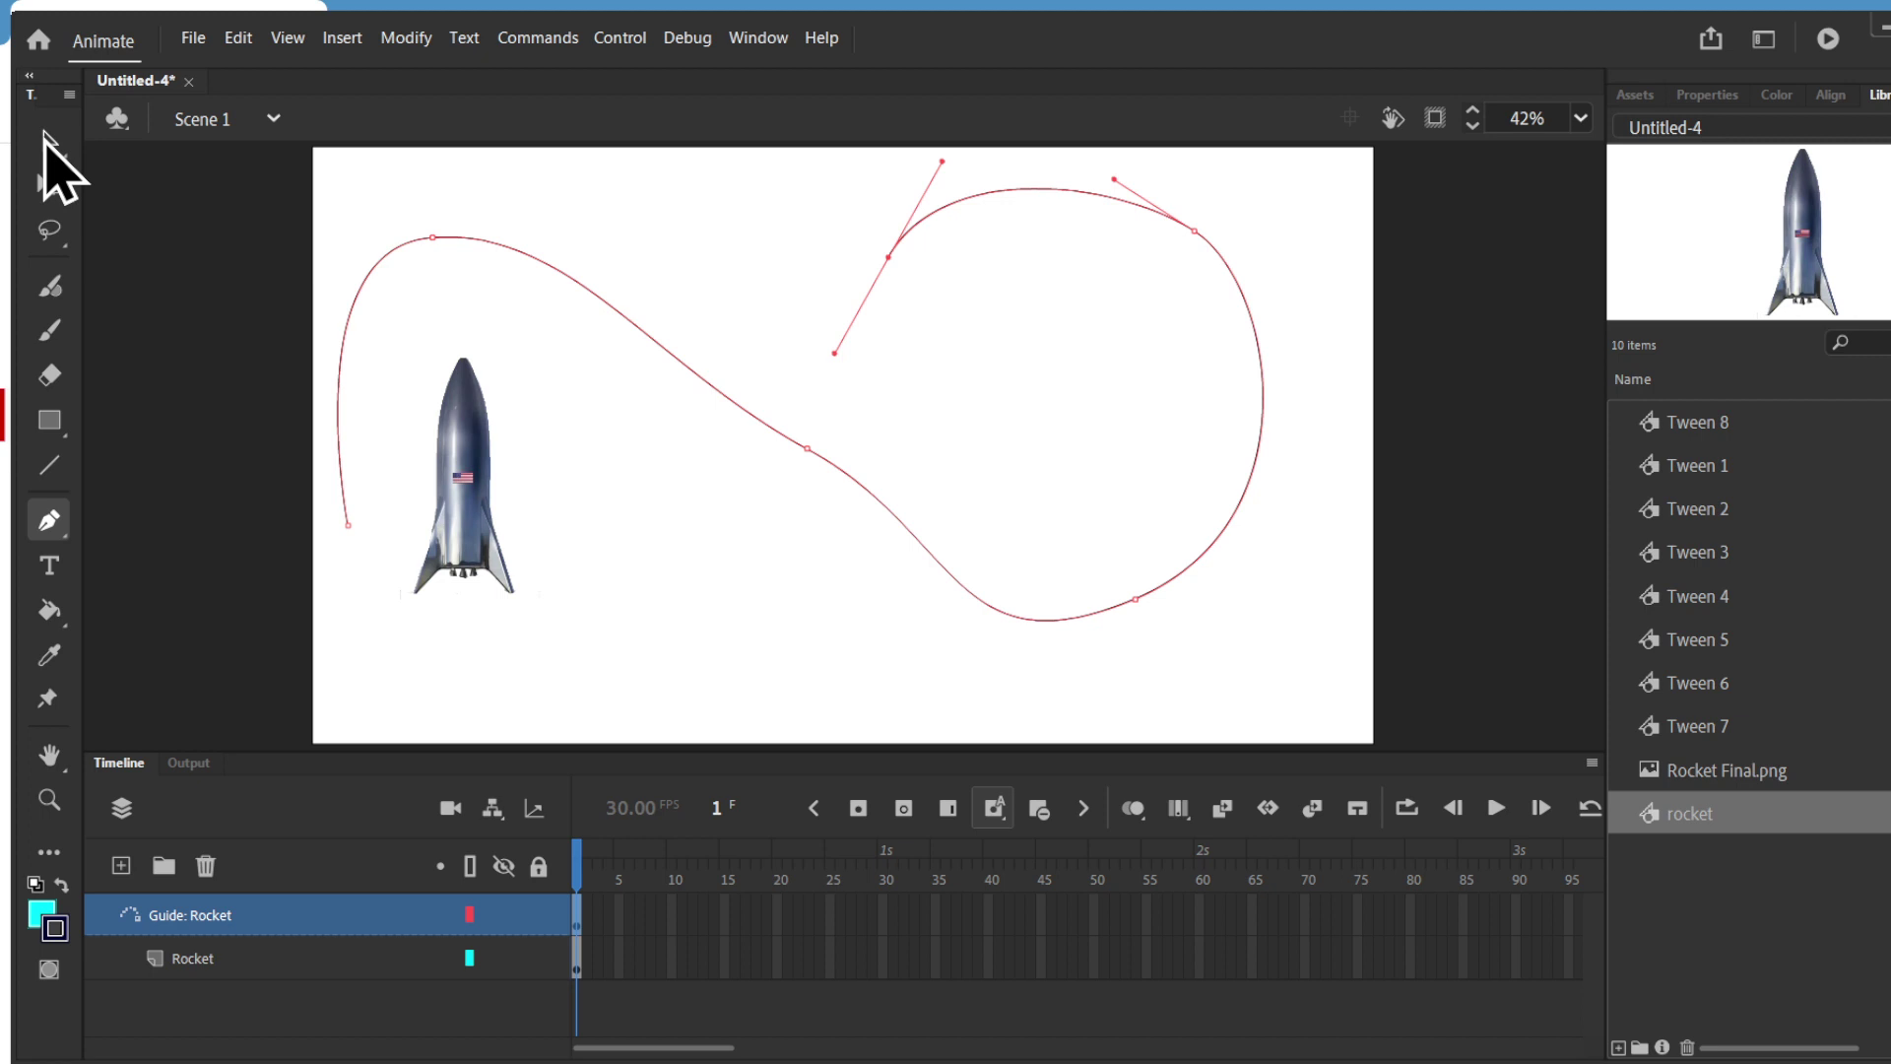
{"action": "left_click", "coordinate": [48, 143]}
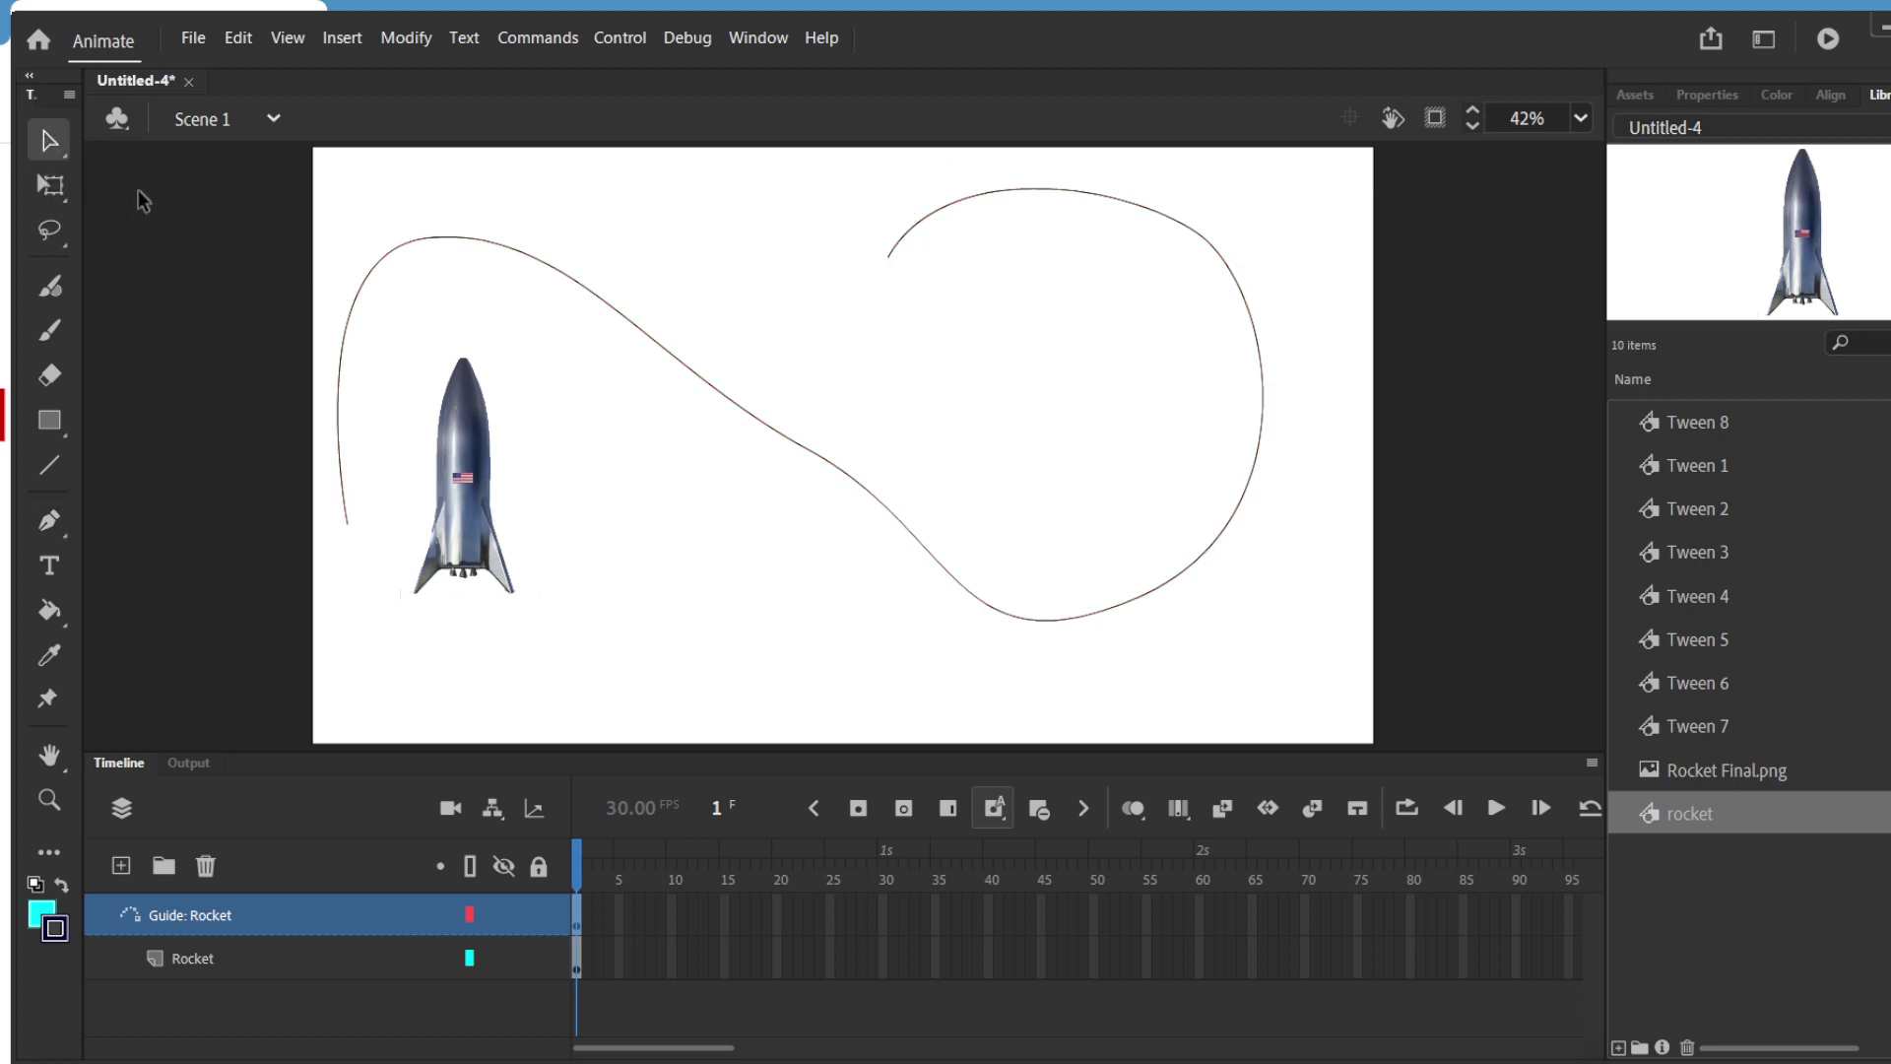
Step: Enable Snap to Objects and snap the rocket onto the path's left end at X 97.8, Y 450.95
{"action": "left_click", "coordinate": [477, 434]}
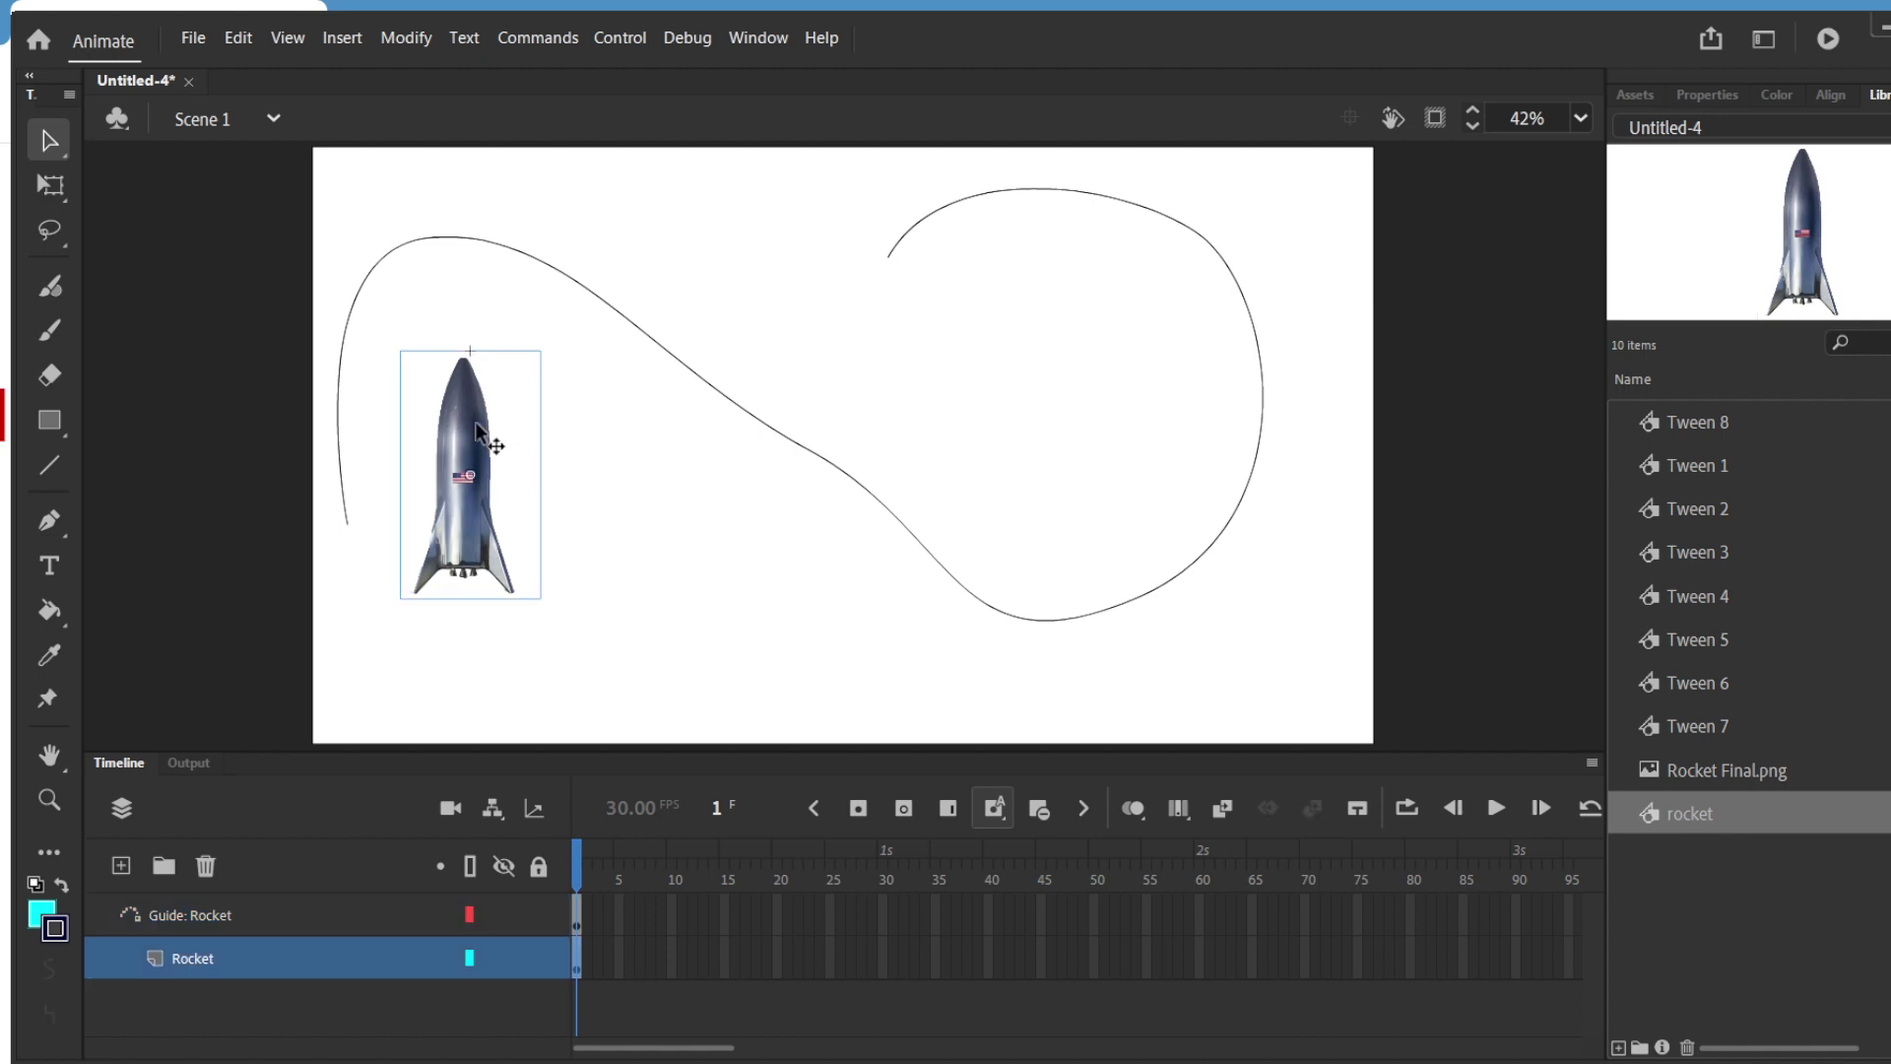
{"action": "left_click", "coordinate": [1709, 95]}
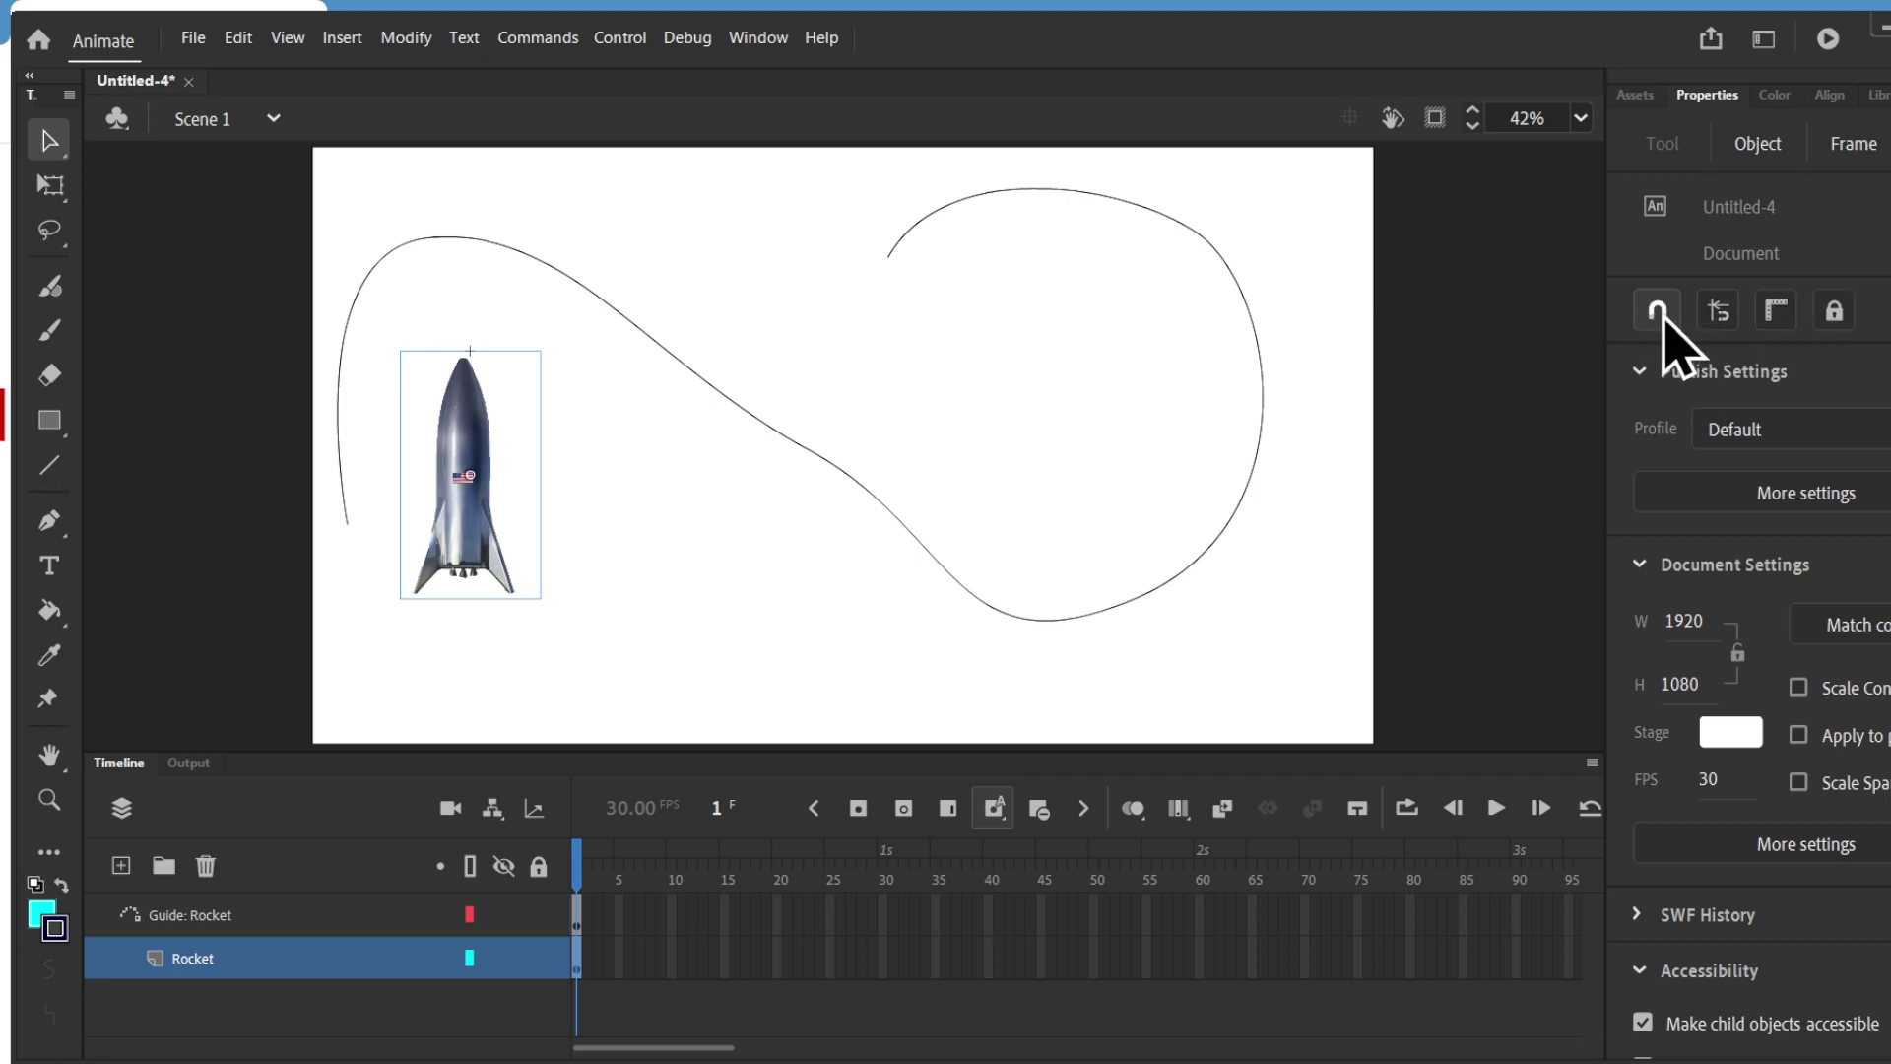
{"action": "left_click", "coordinate": [1659, 314]}
{"action": "left_click", "coordinate": [470, 398]}
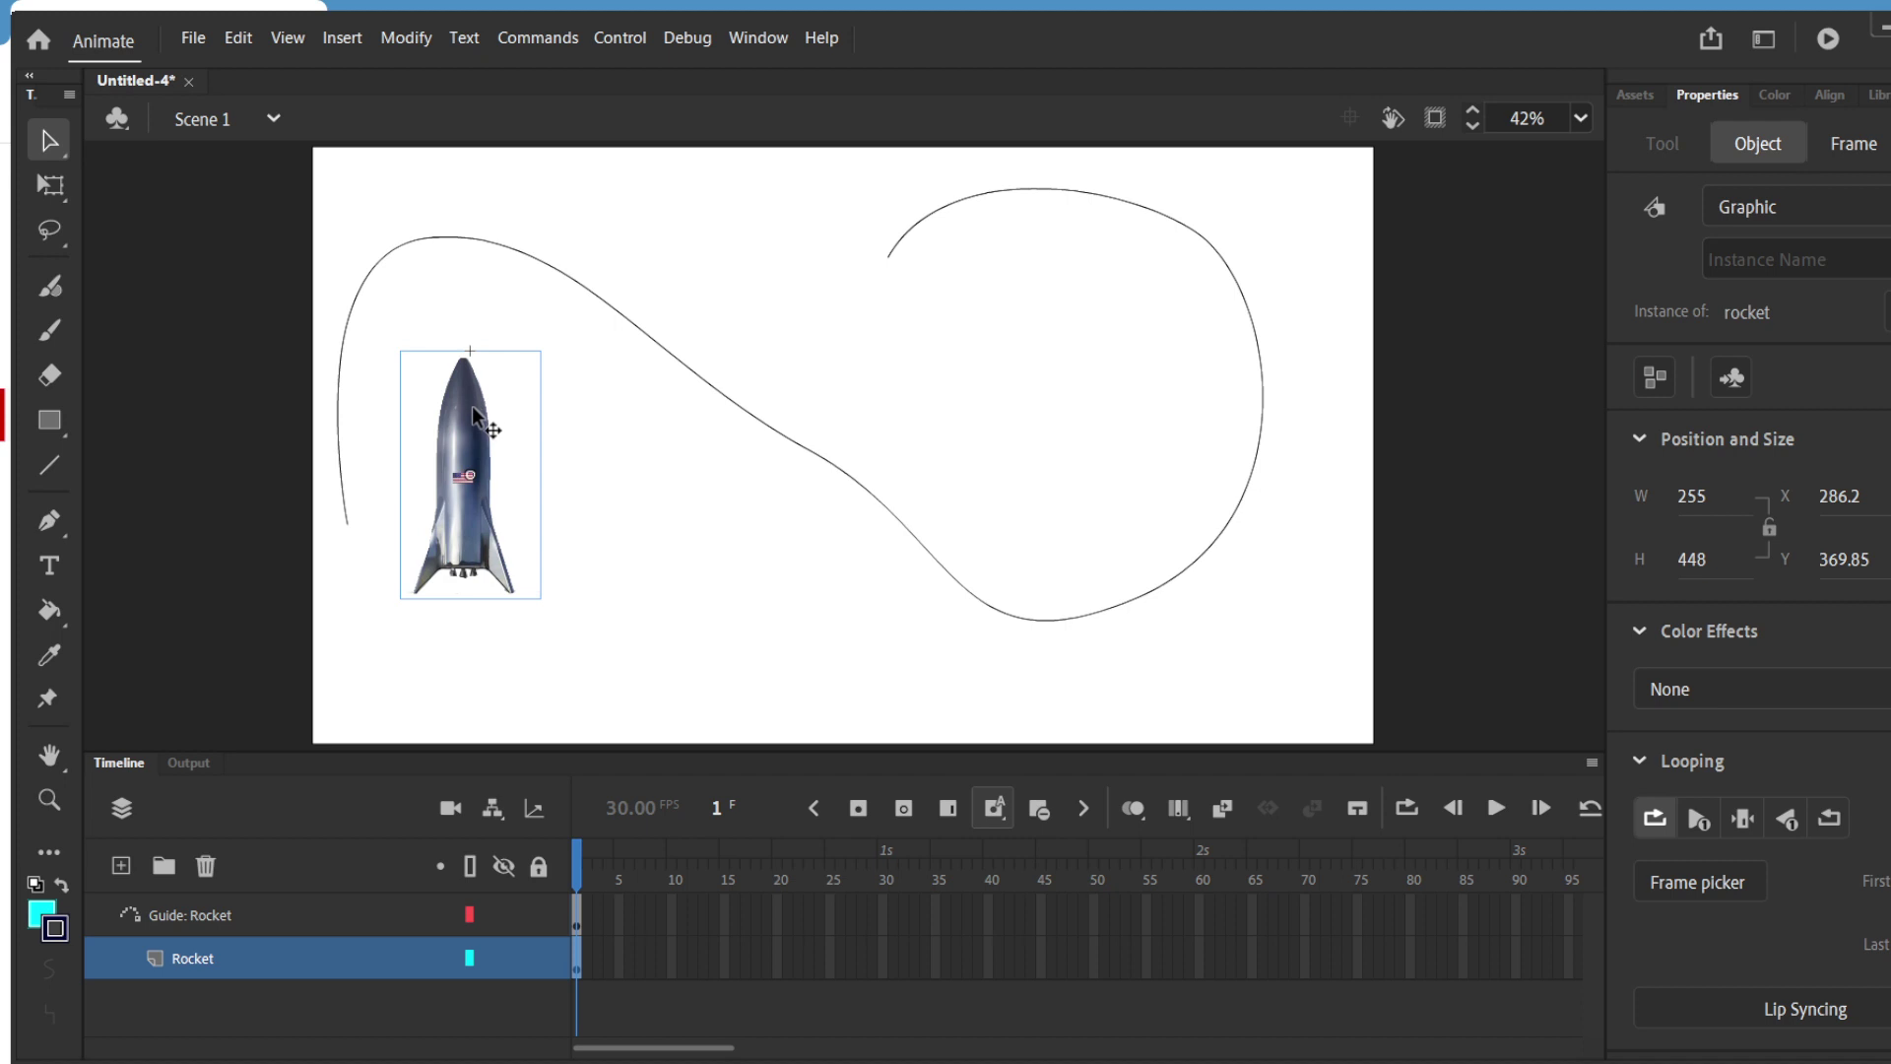
{"action": "left_click_drag", "start_coordinate": [471, 405], "coordinate": [361, 463]}
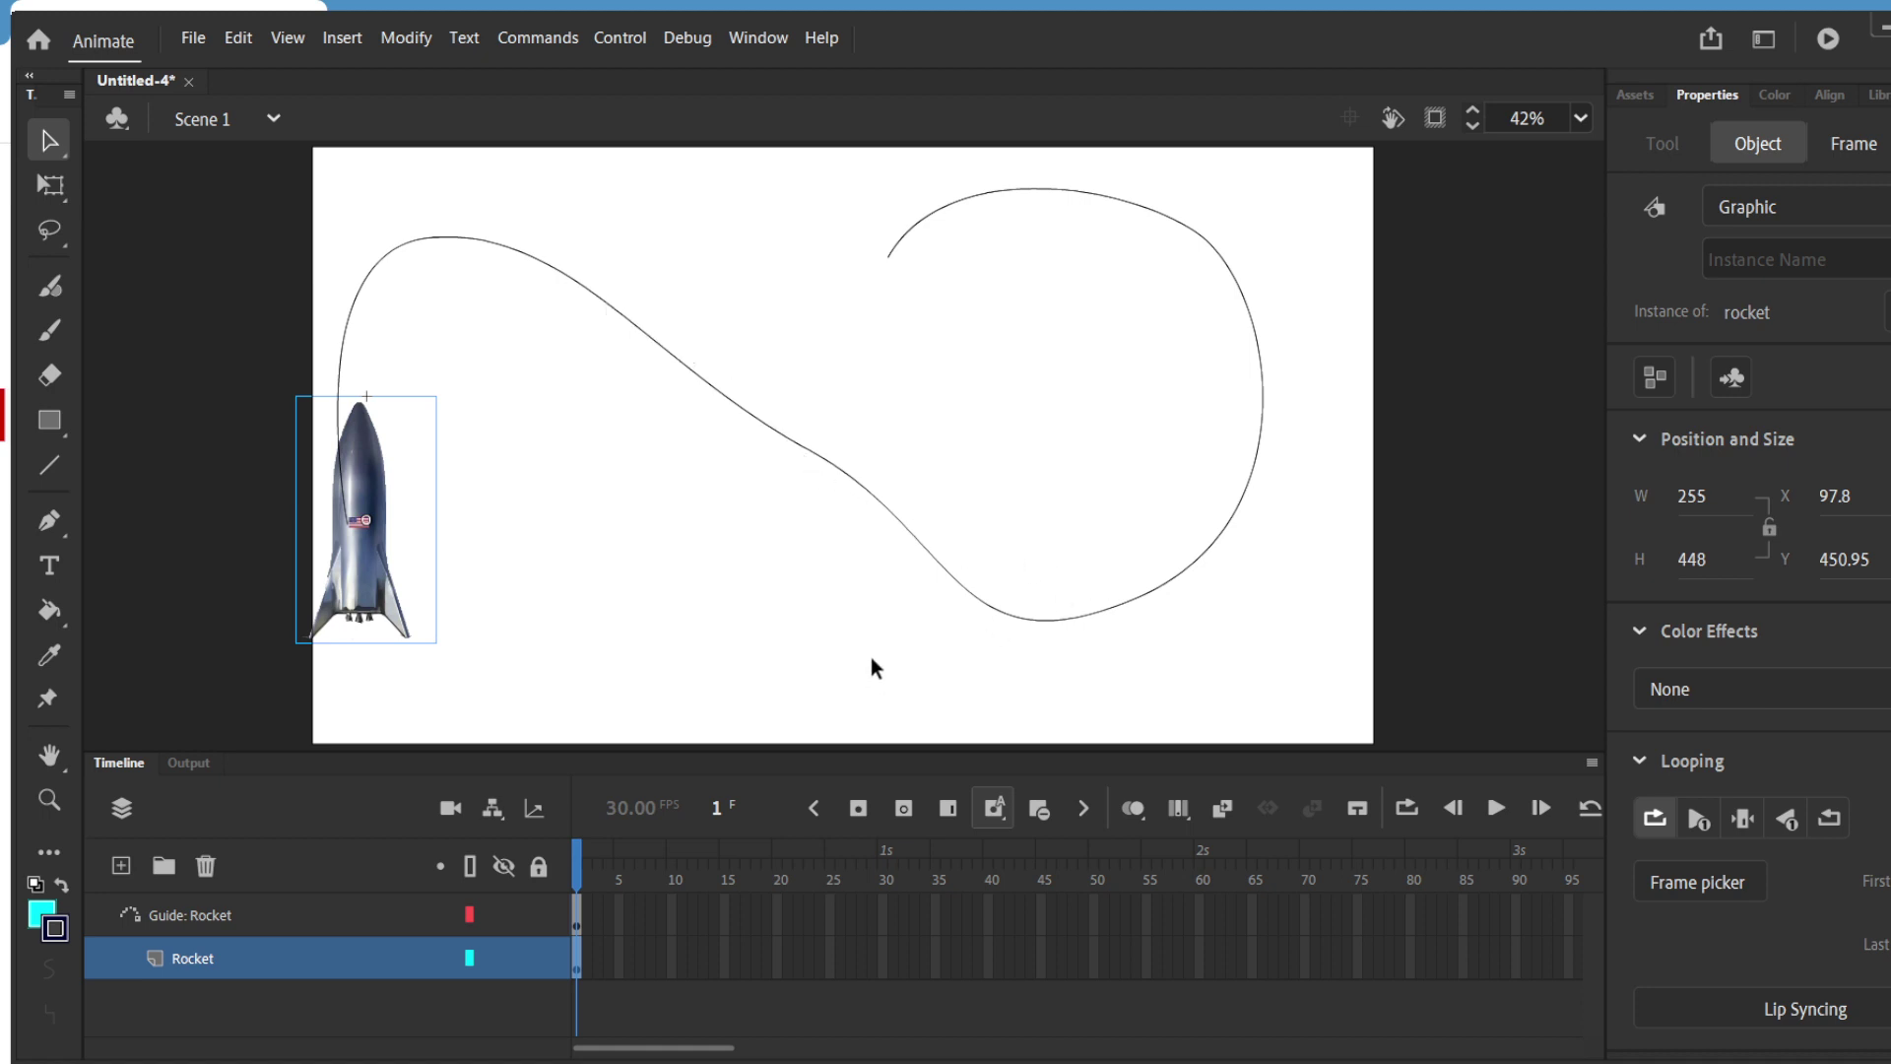
Step: Insert keyframes at frame 90 on both the guide and Rocket layers
{"action": "left_click", "coordinate": [1519, 898]}
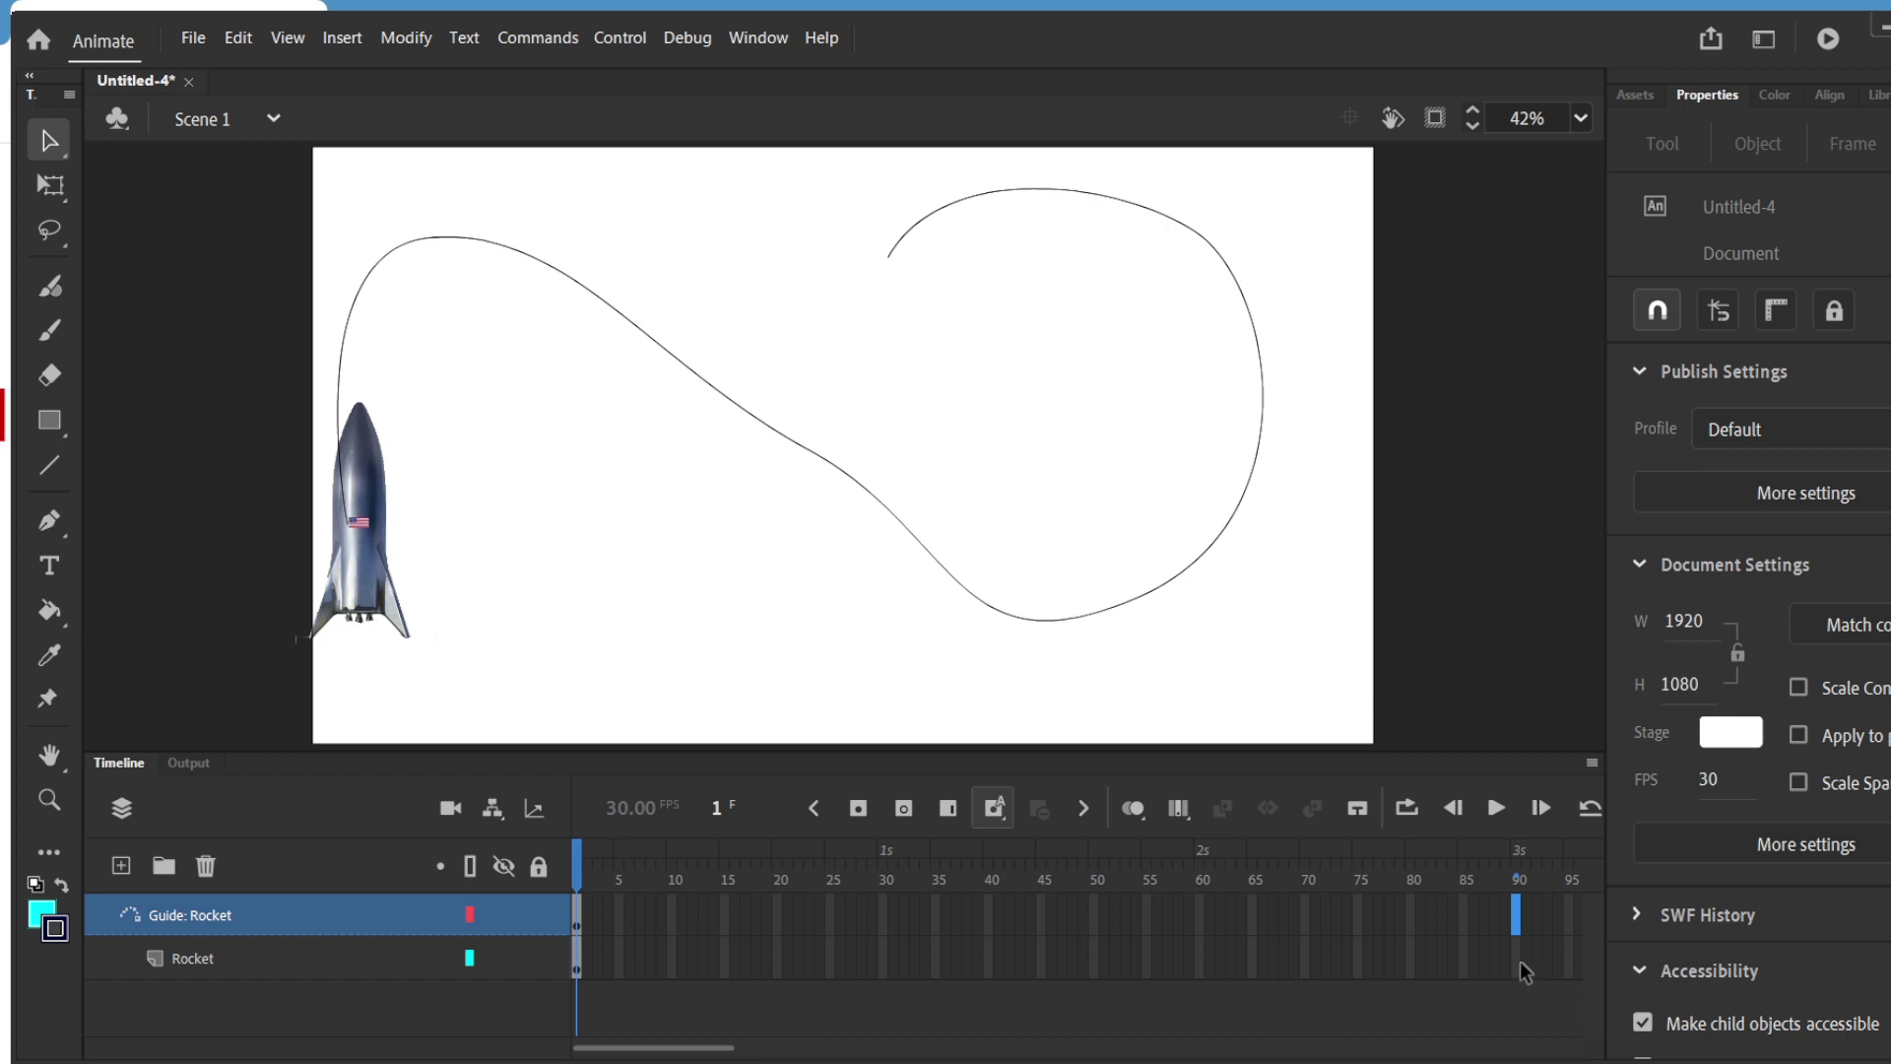
{"action": "left_click_drag", "start_coordinate": [1518, 957], "coordinate": [1508, 908]}
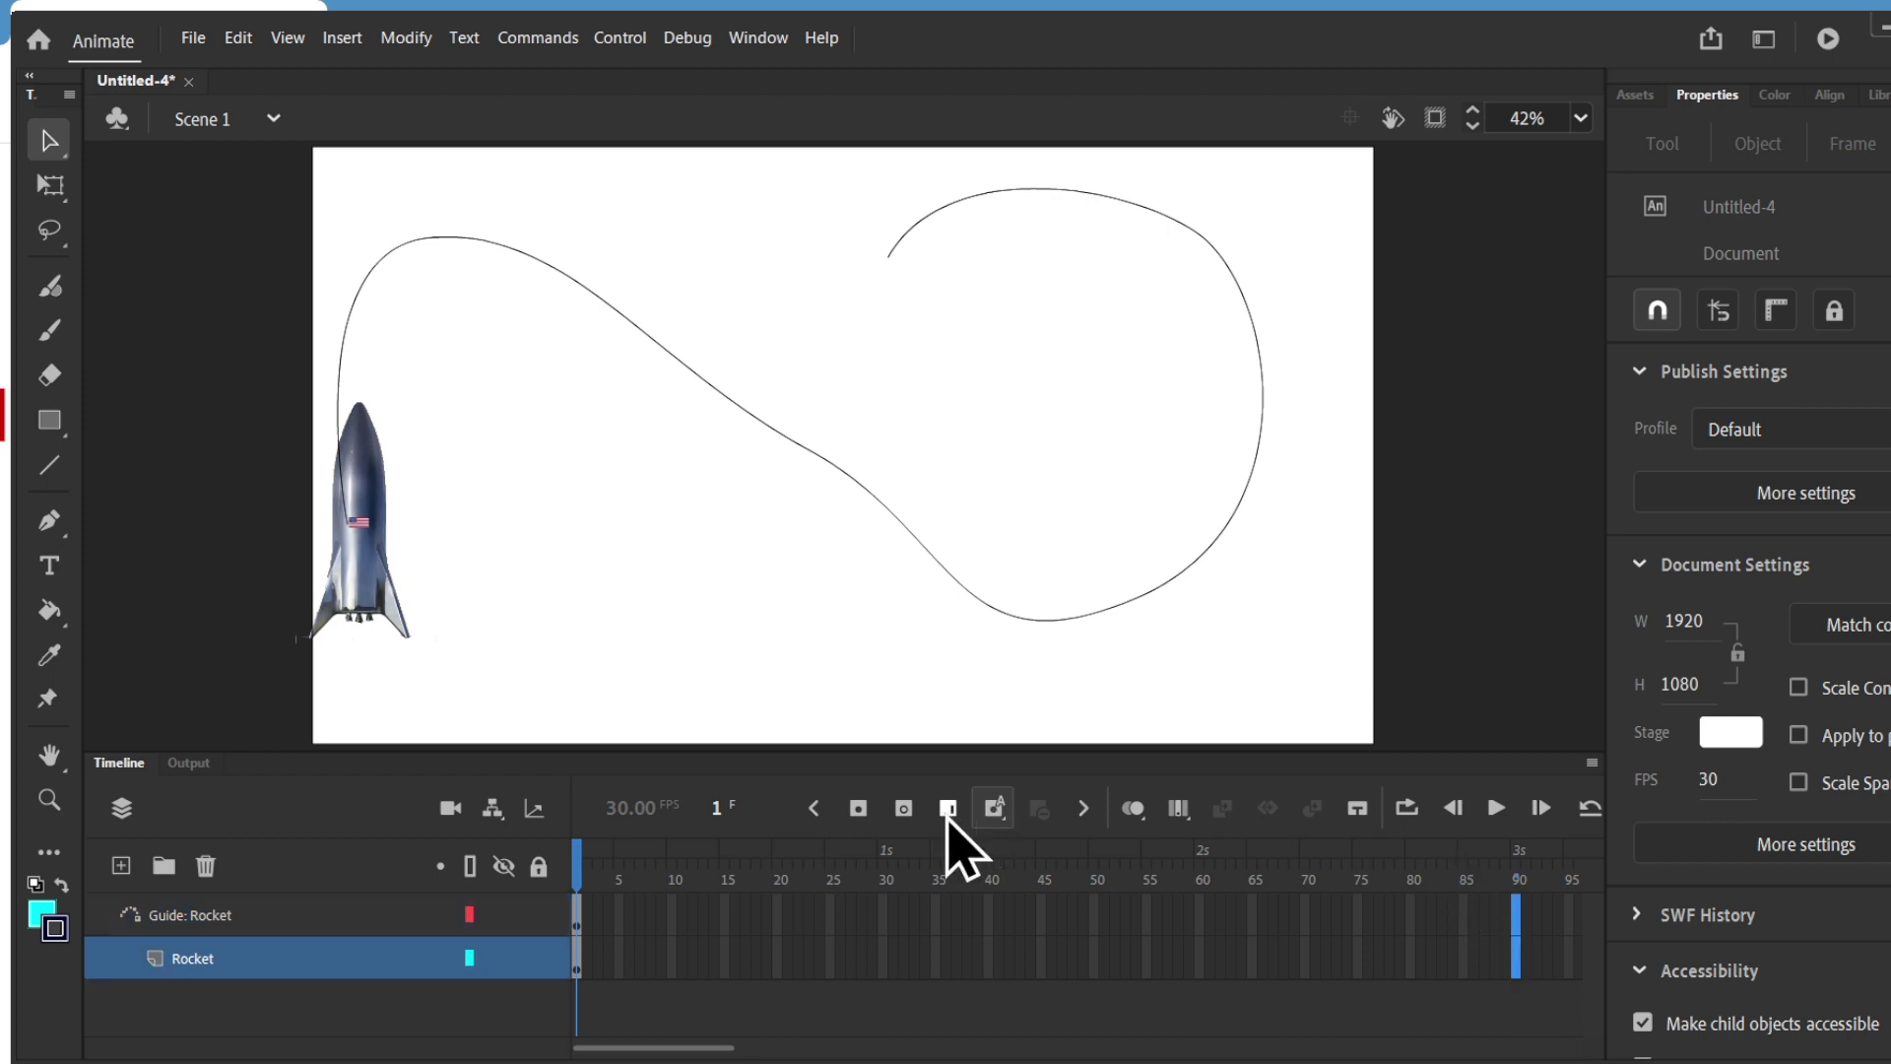
{"action": "left_click", "coordinate": [858, 808]}
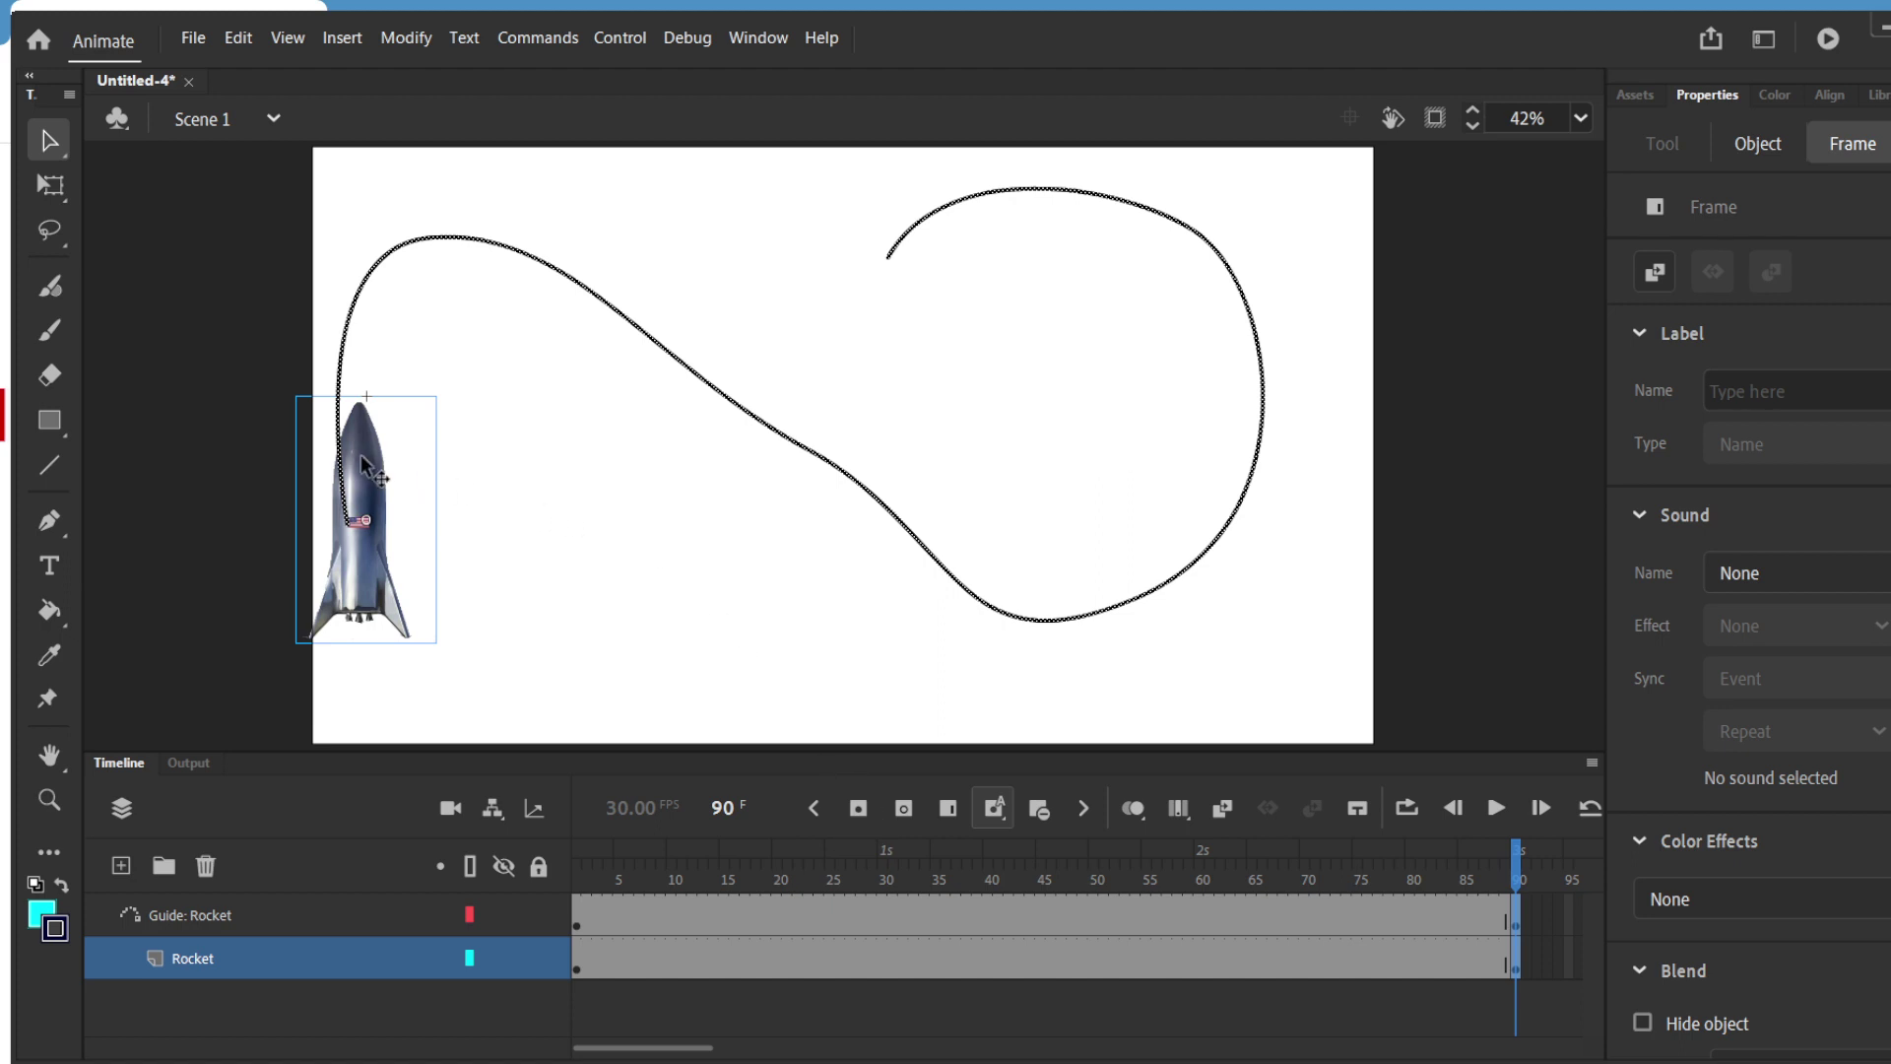
Step: On frame 90, move the rocket onto the path's top end at X 1042.2, Y -23.65
{"action": "mouse_move", "coordinate": [365, 467]}
{"action": "left_mouse_down"}
{"action": "mouse_move", "coordinate": [440, 441]}
{"action": "mouse_move", "coordinate": [310, 452]}
{"action": "mouse_move", "coordinate": [351, 467]}
{"action": "left_mouse_up"}
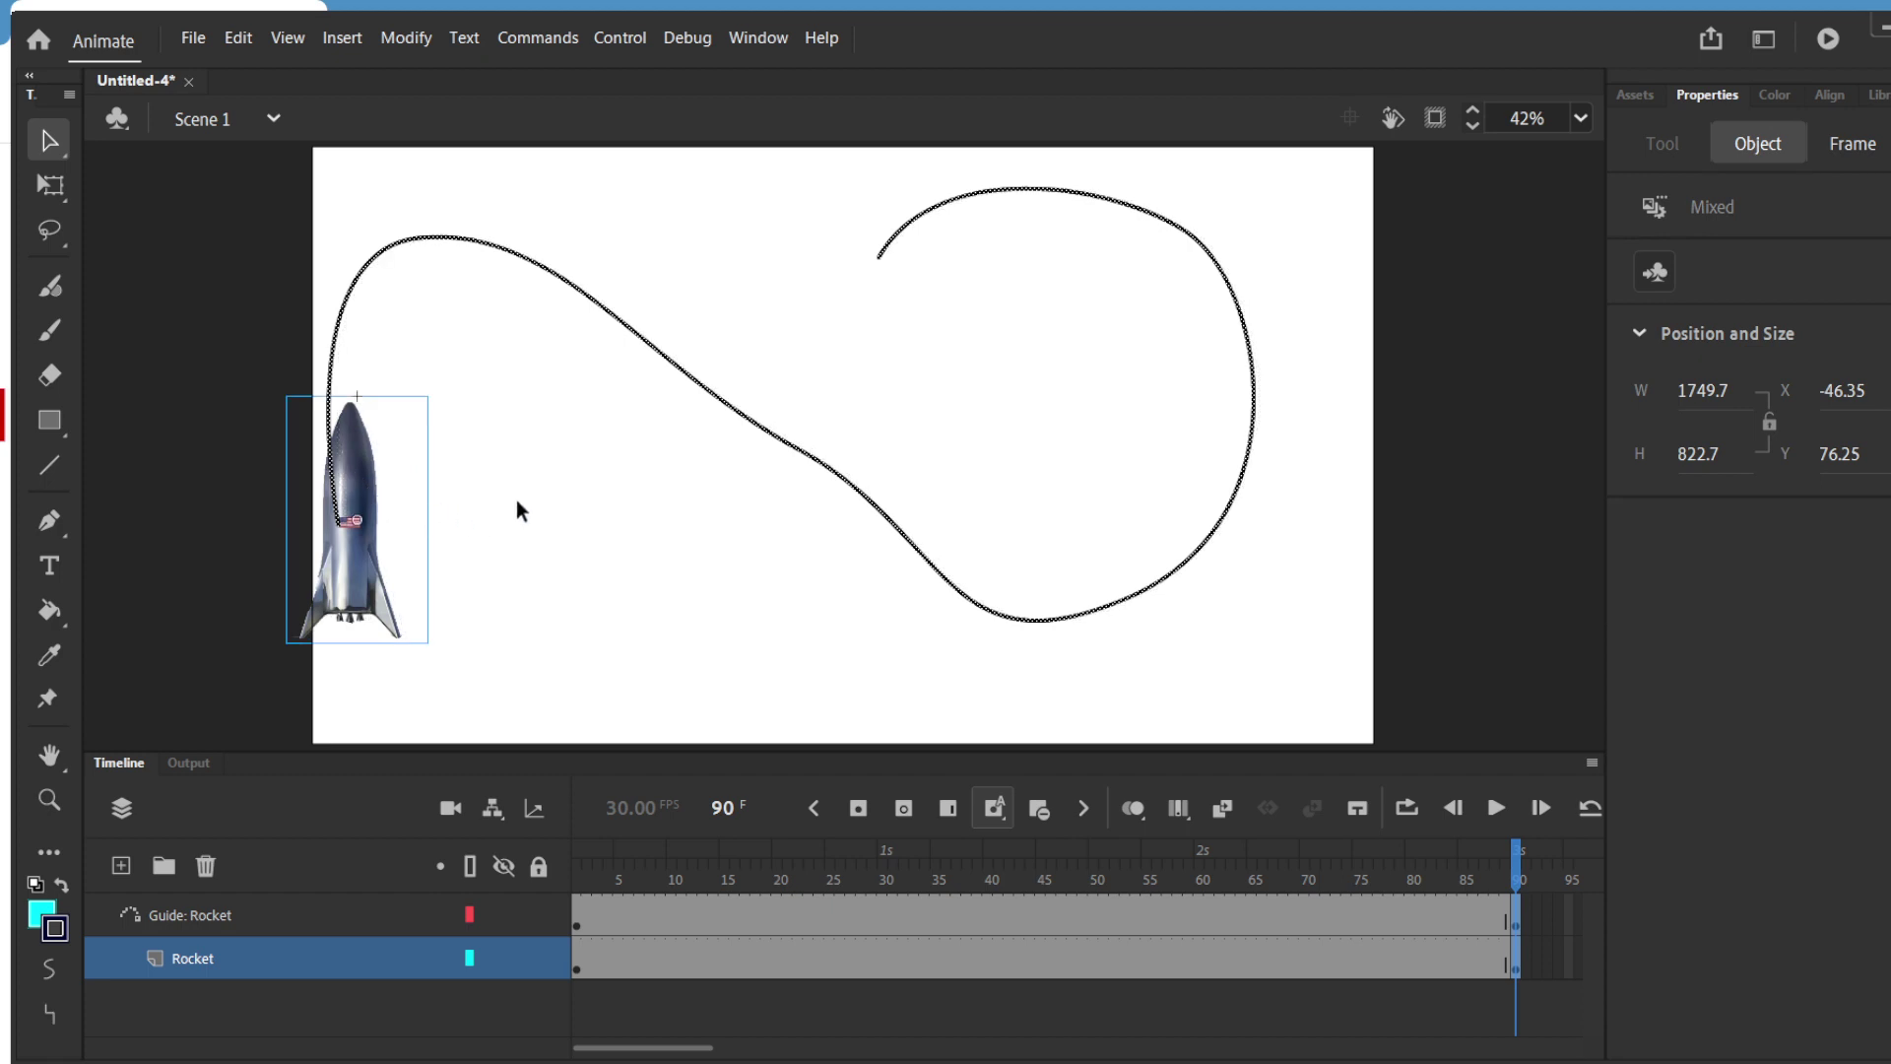
{"action": "key", "text": "shift+Right"}
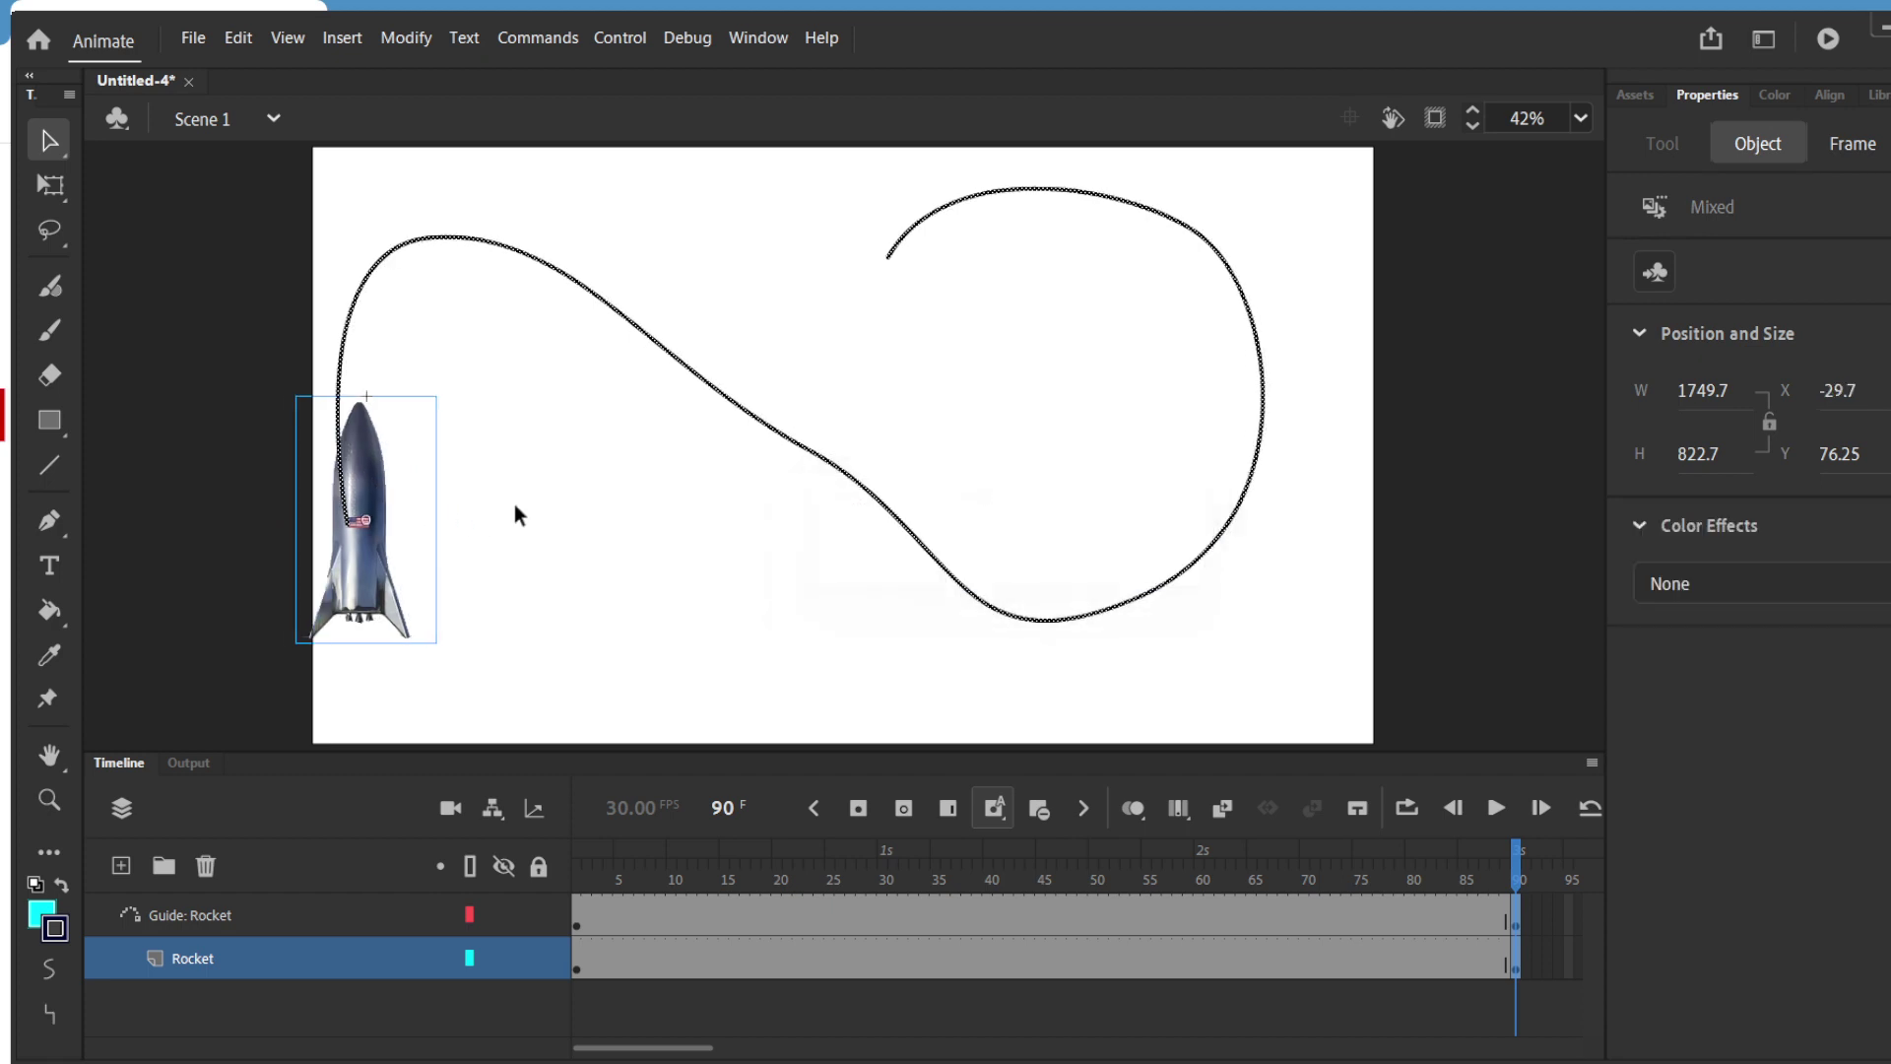
{"action": "left_click", "coordinate": [514, 505]}
{"action": "left_click", "coordinate": [376, 475]}
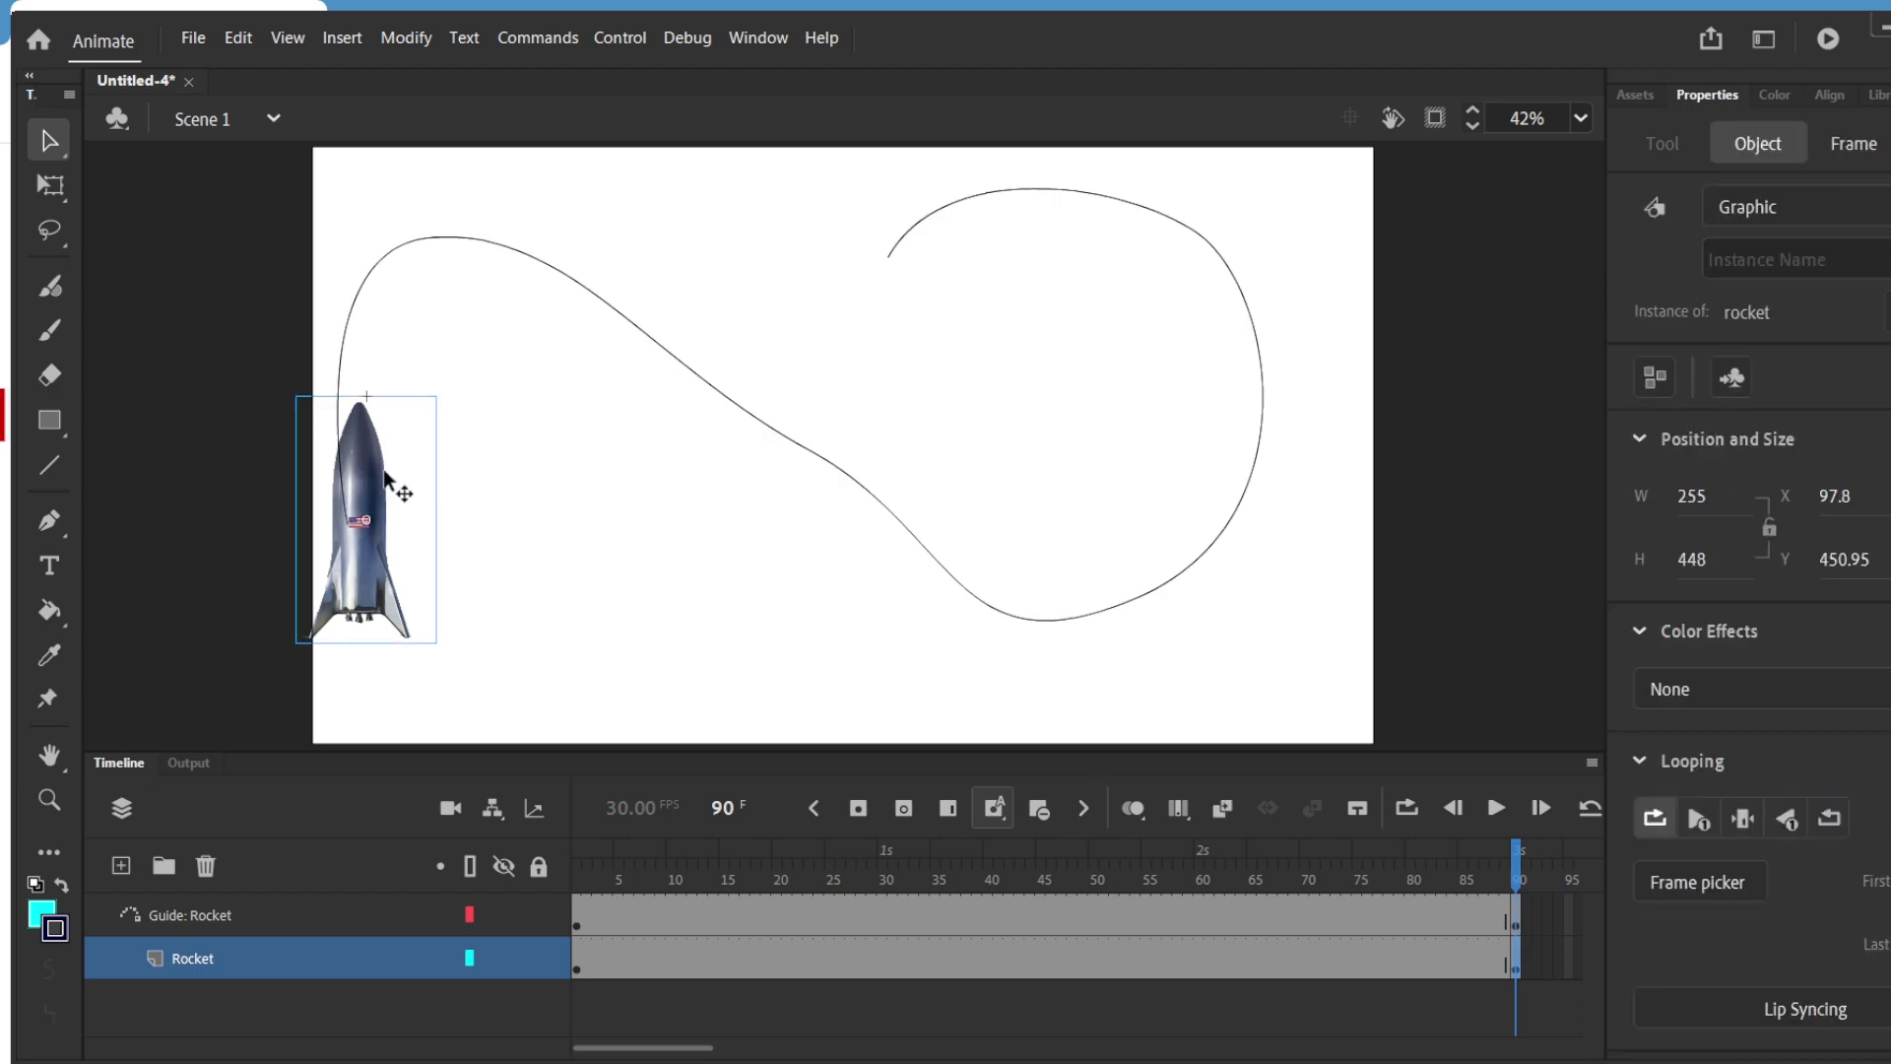
{"action": "left_click_drag", "start_coordinate": [376, 475], "coordinate": [905, 207]}
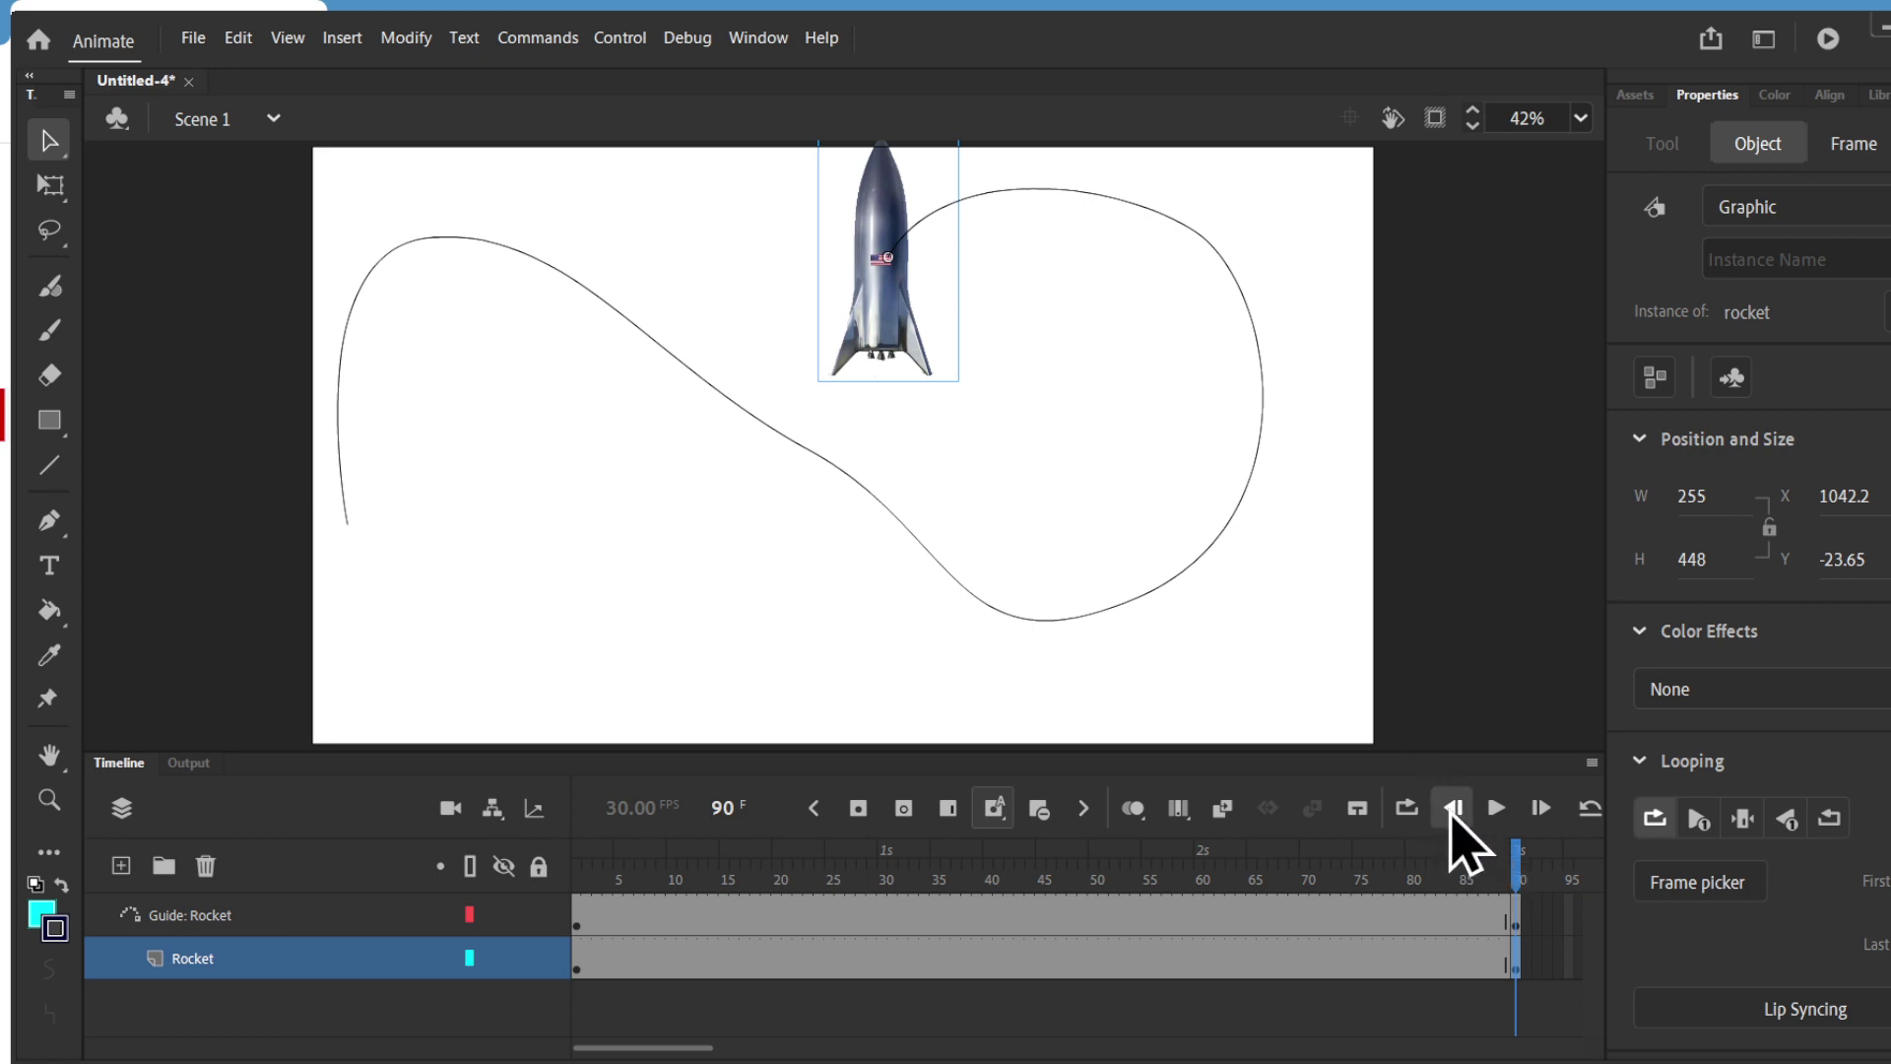
Step: Create a classic tween across frames 1–90 on the Rocket layer and play it back
{"action": "left_click", "coordinate": [1452, 810]}
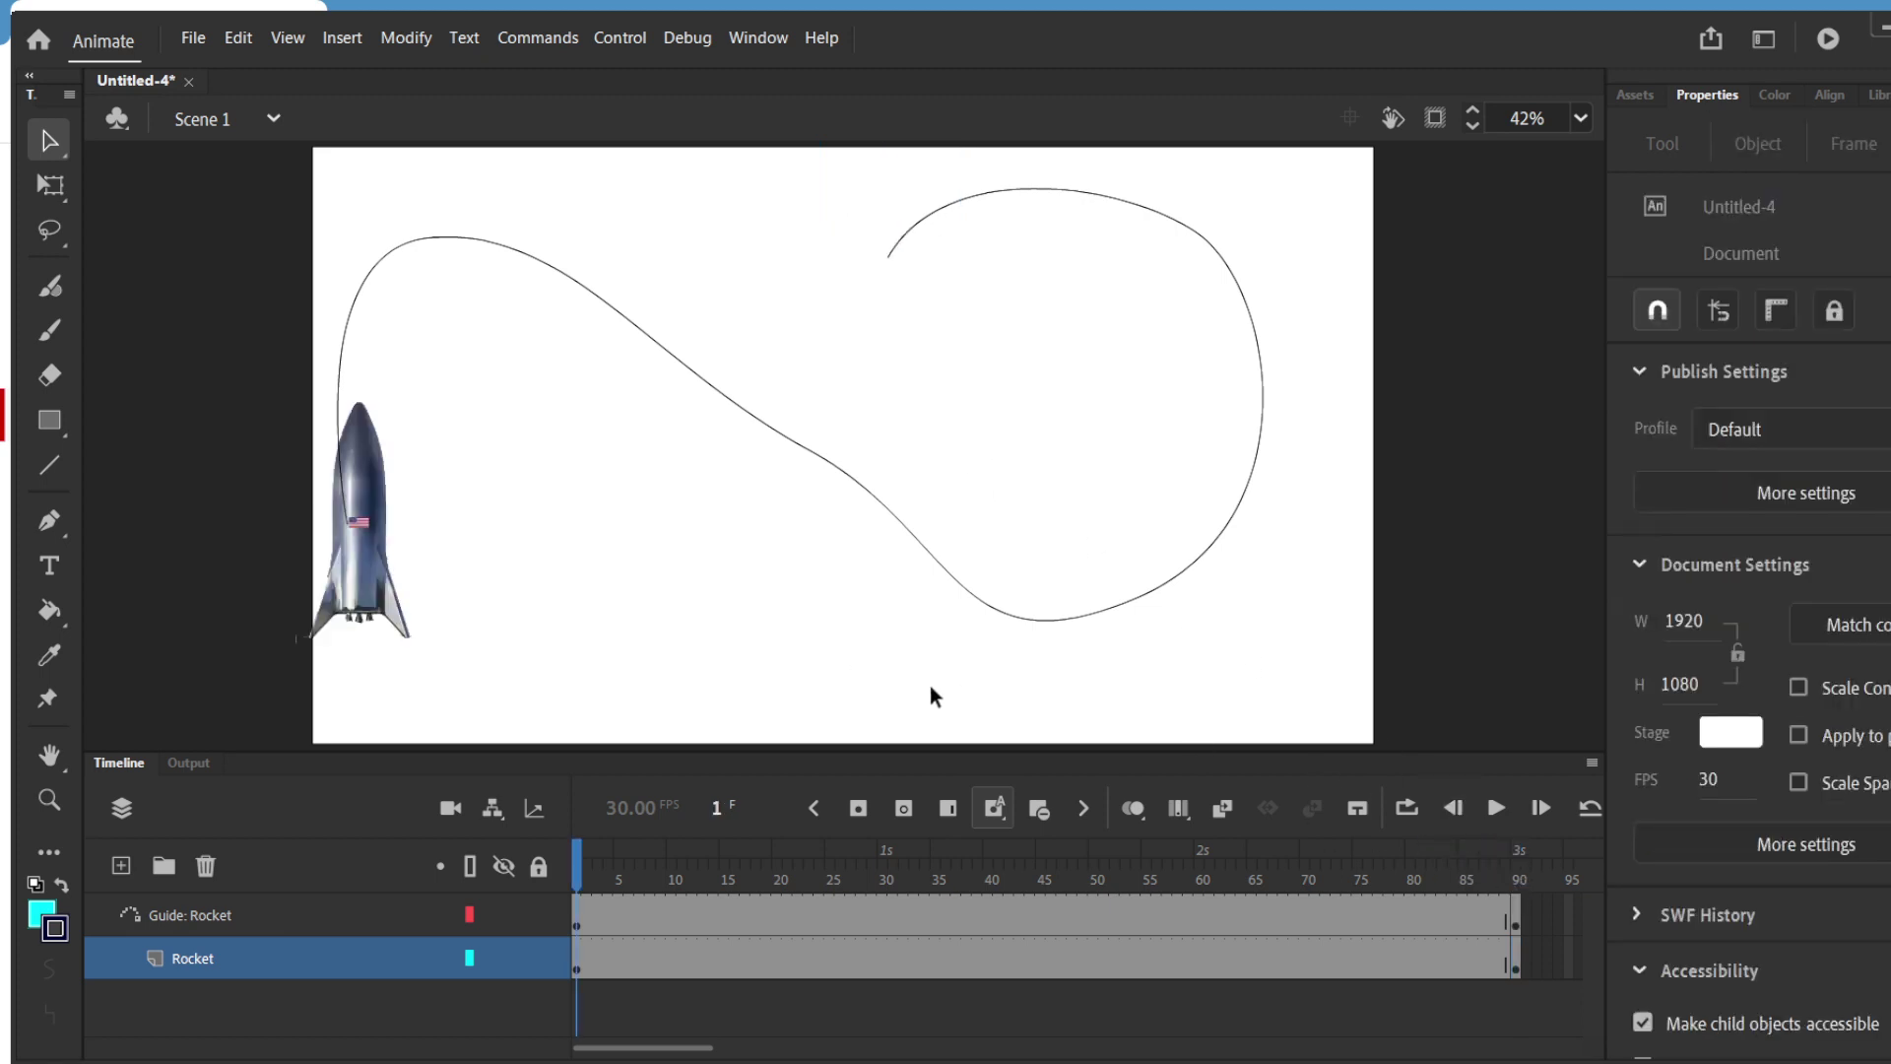
{"action": "left_click", "coordinate": [1233, 968]}
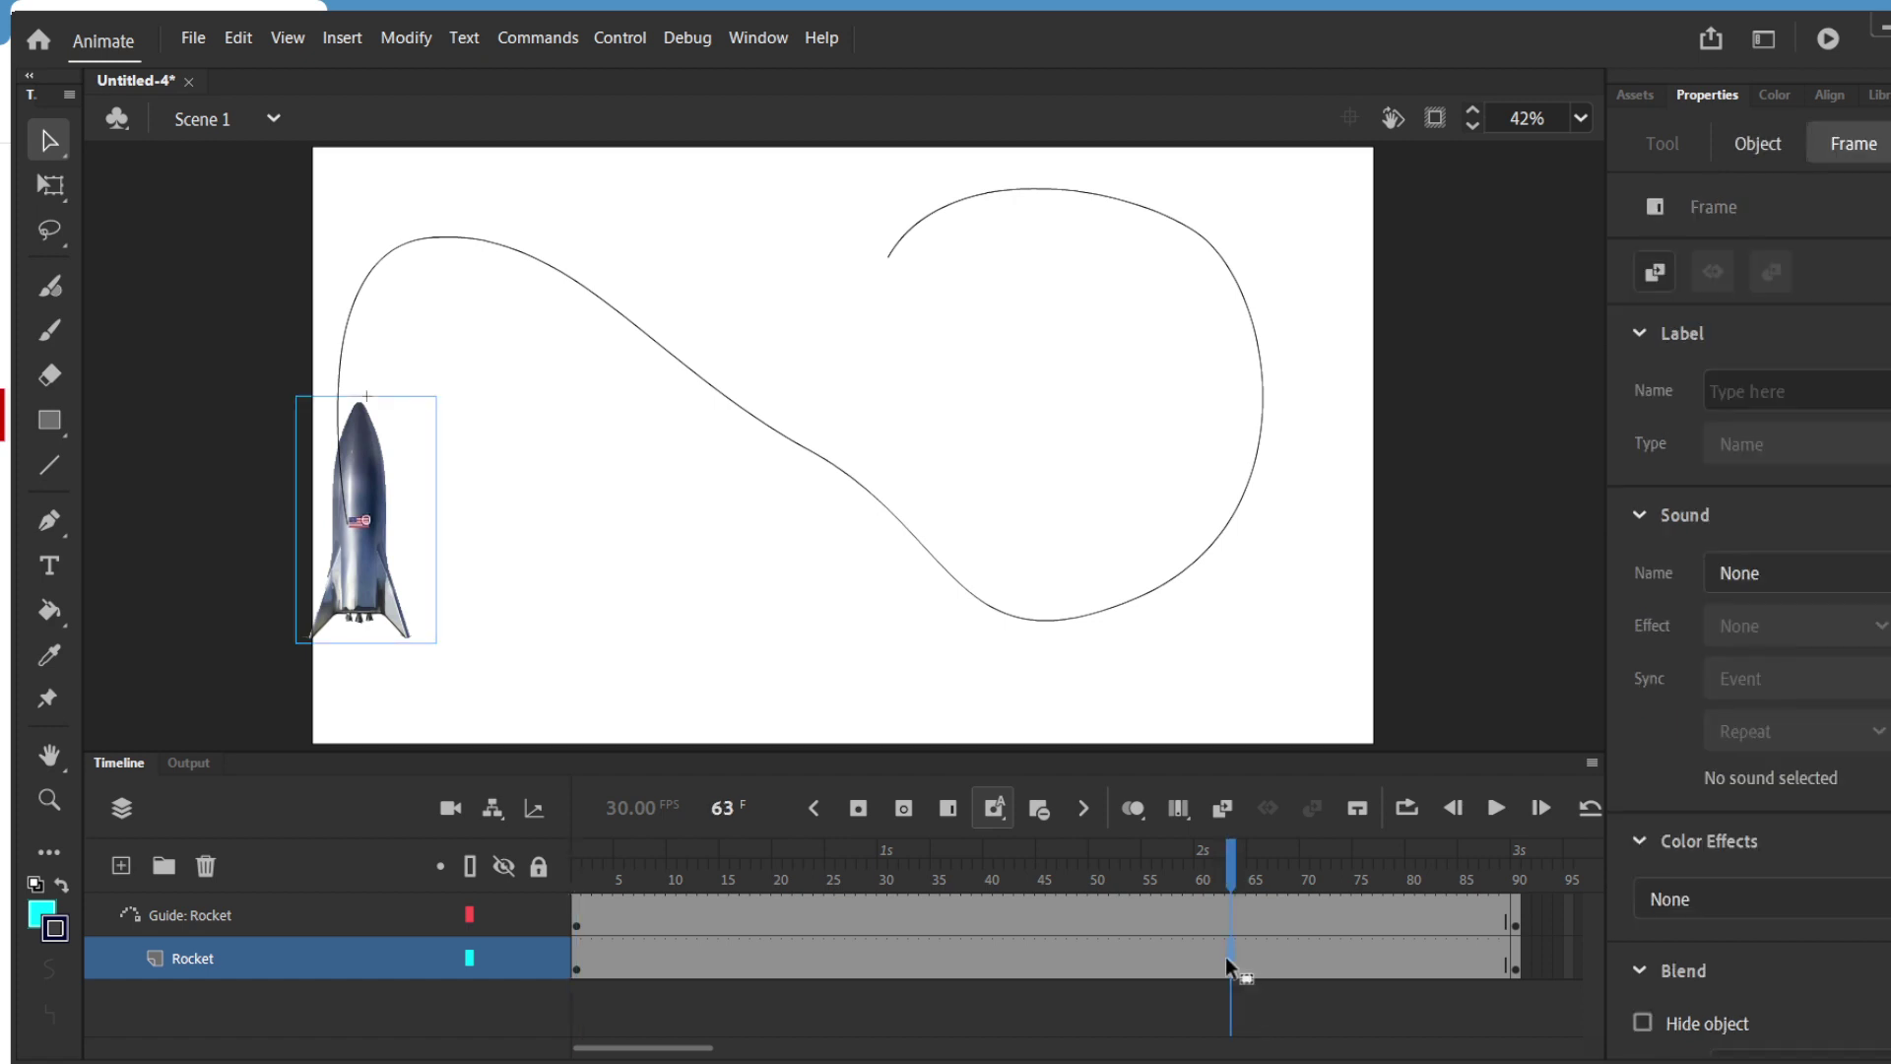
{"action": "right_click", "coordinate": [1031, 969]}
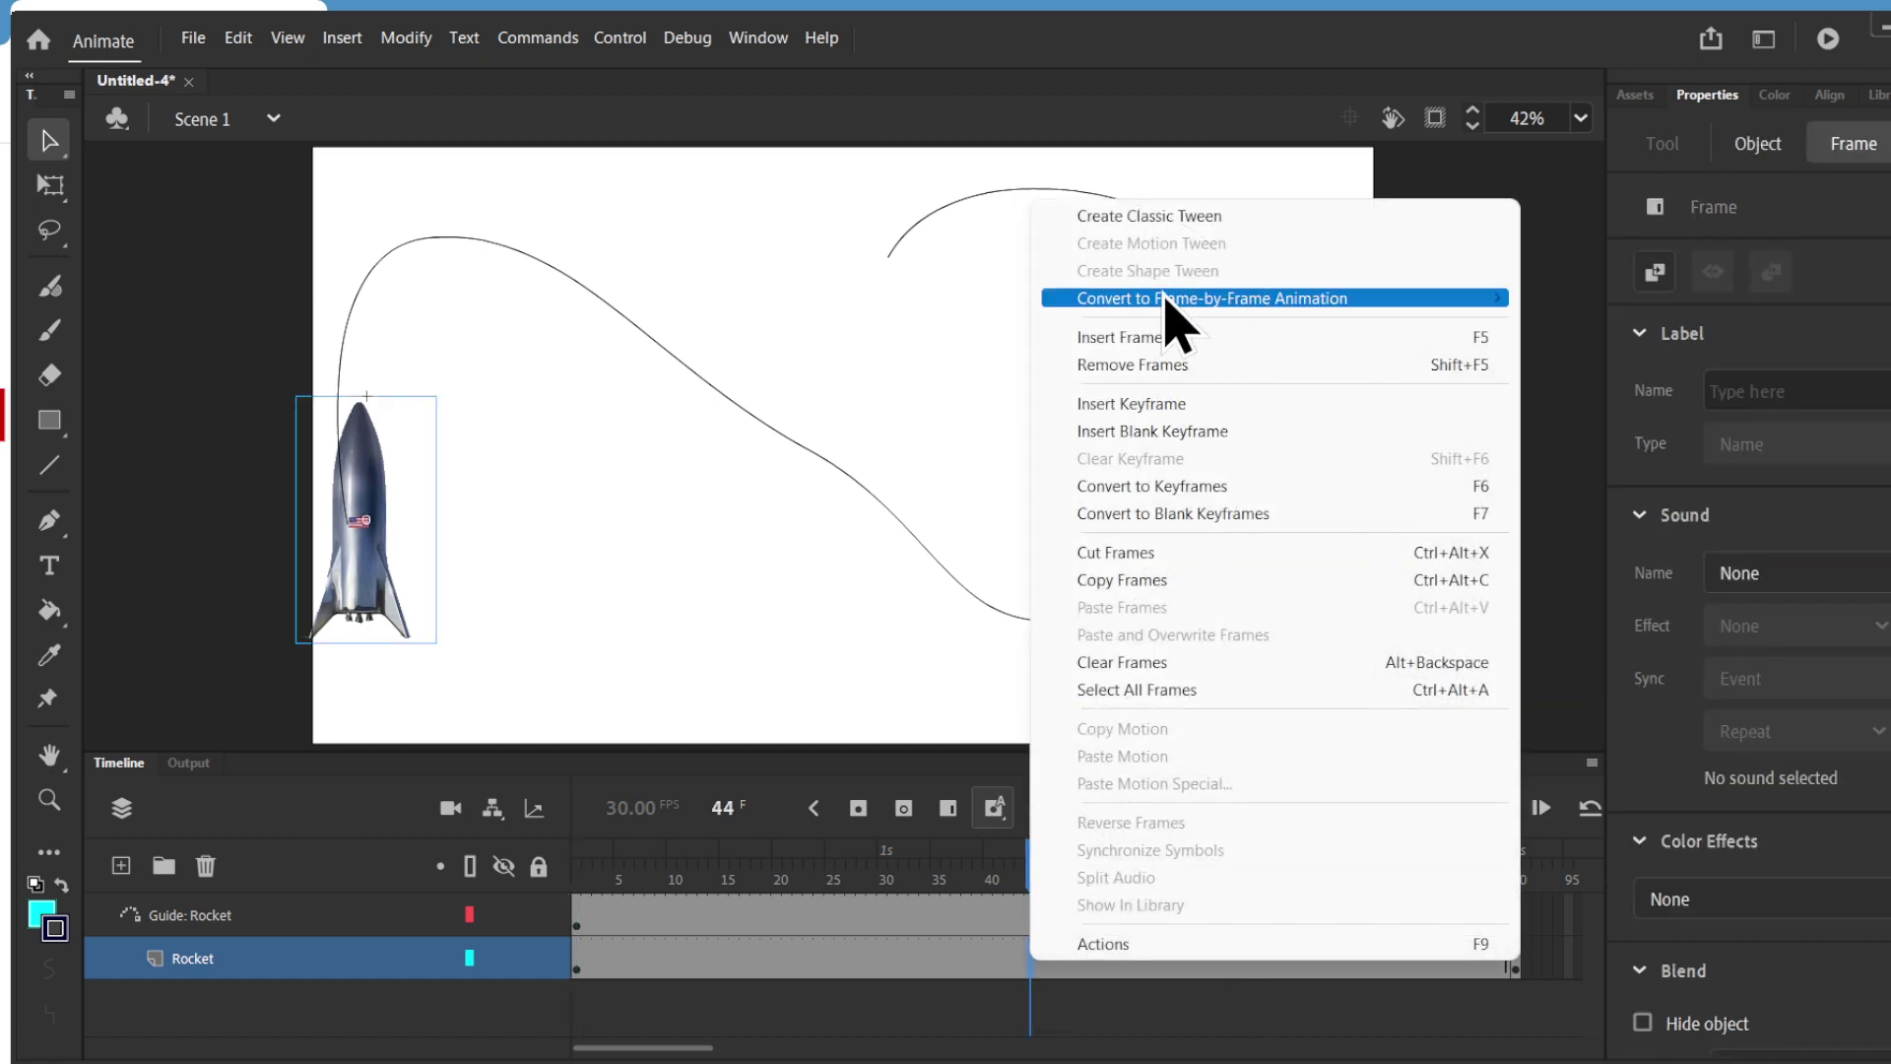
{"action": "left_click", "coordinate": [1158, 219]}
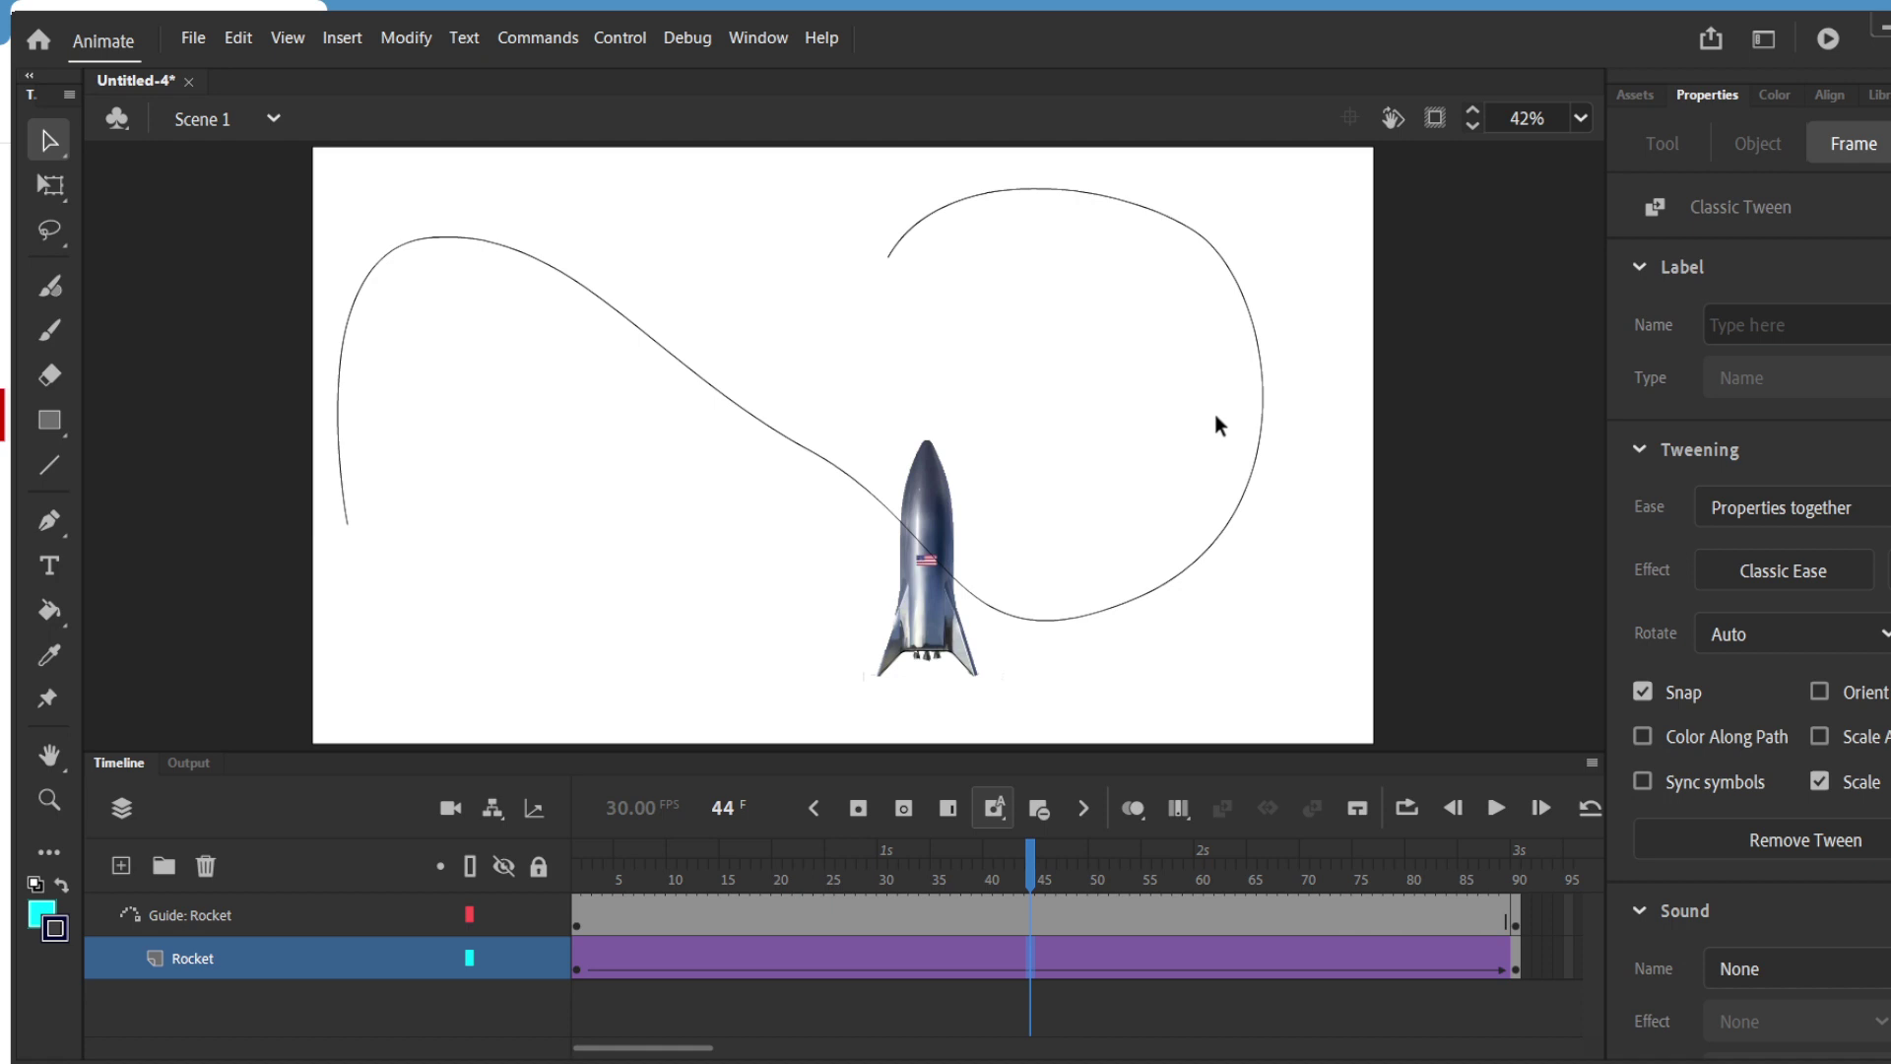
{"action": "left_click", "coordinate": [1498, 808]}
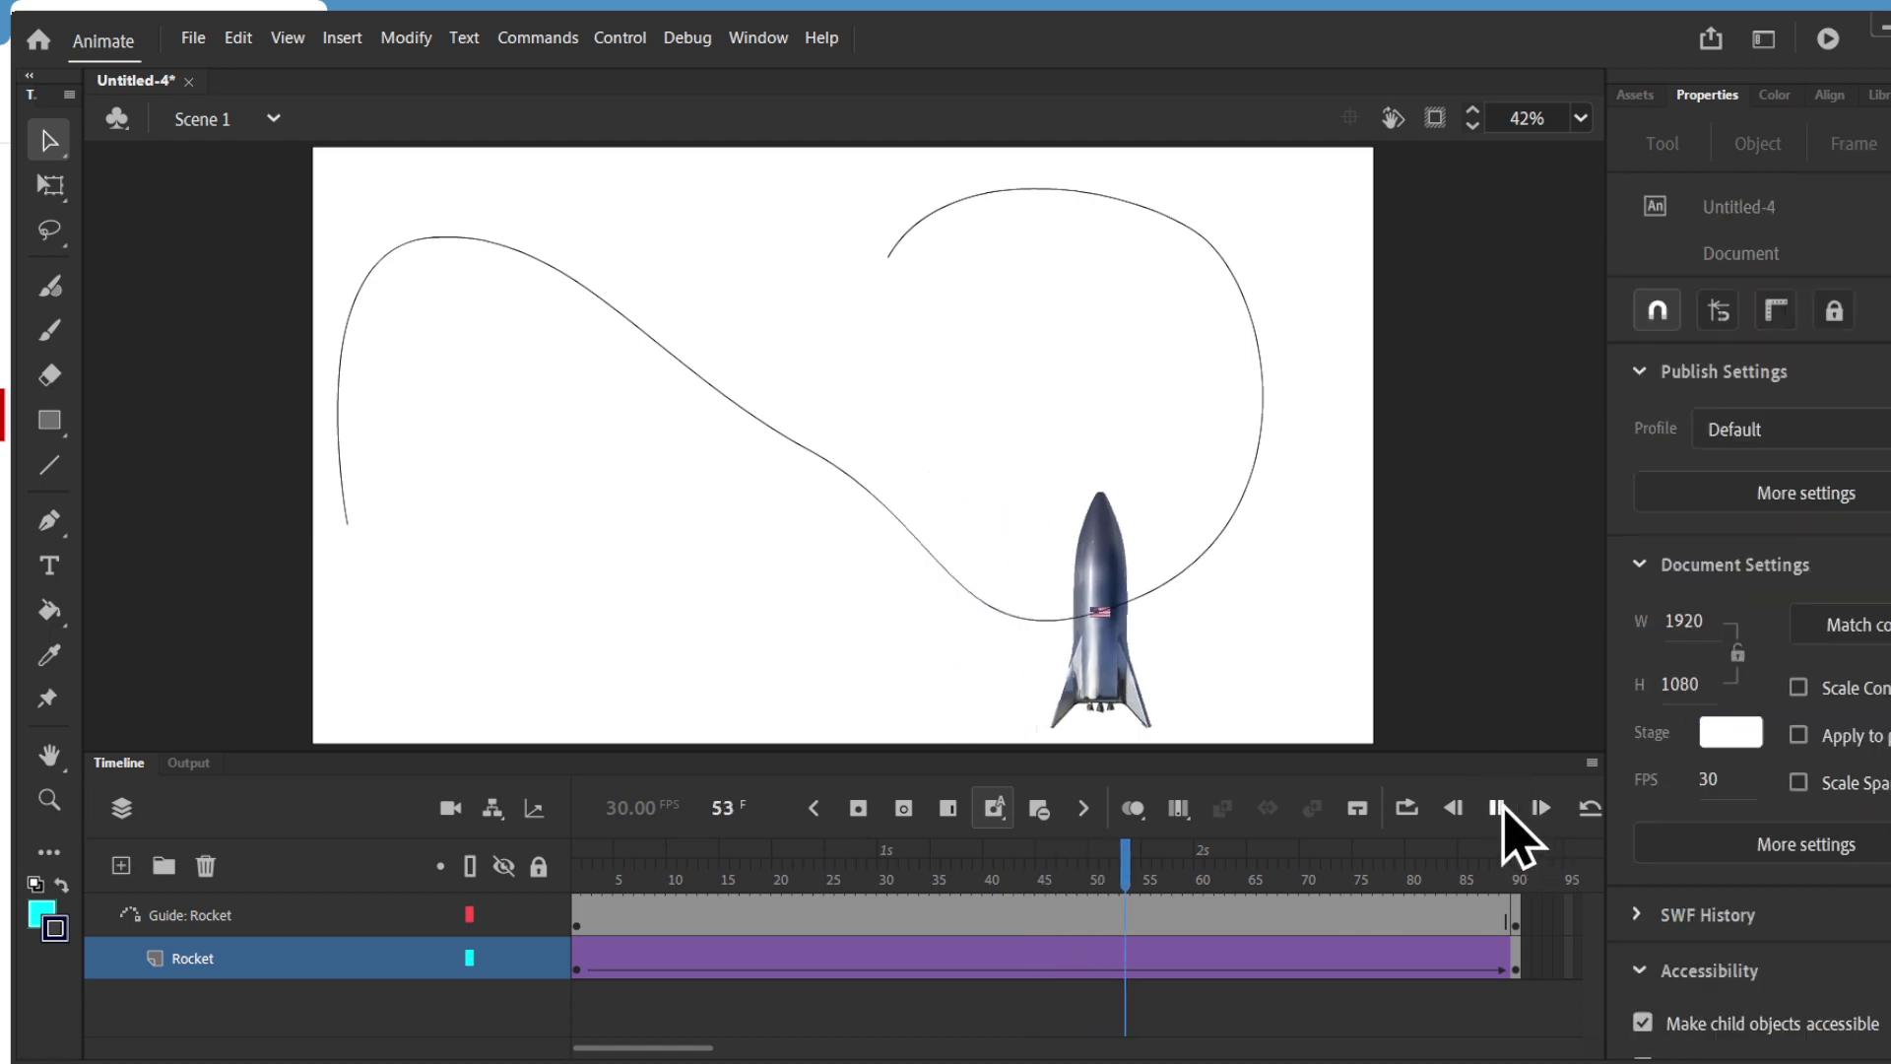
{"action": "left_click", "coordinate": [1498, 809]}
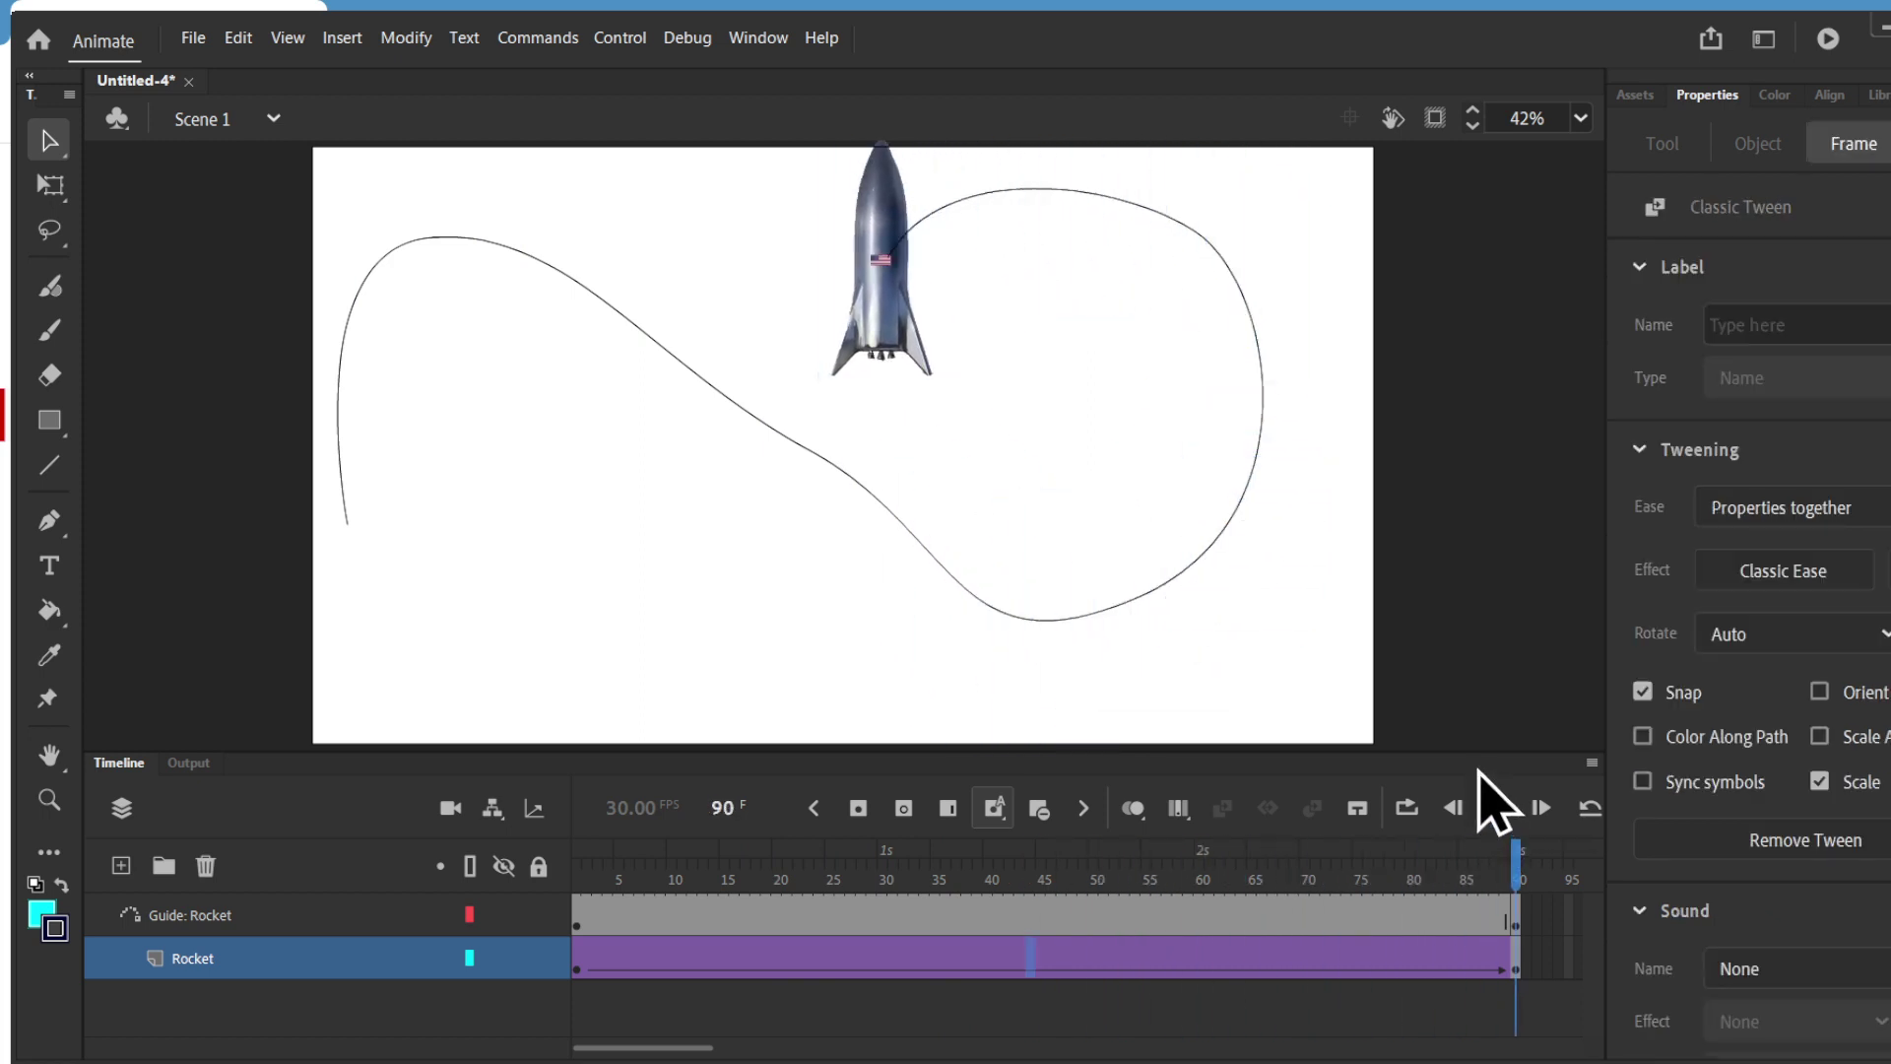
{"action": "key", "text": "ctrl+Return"}
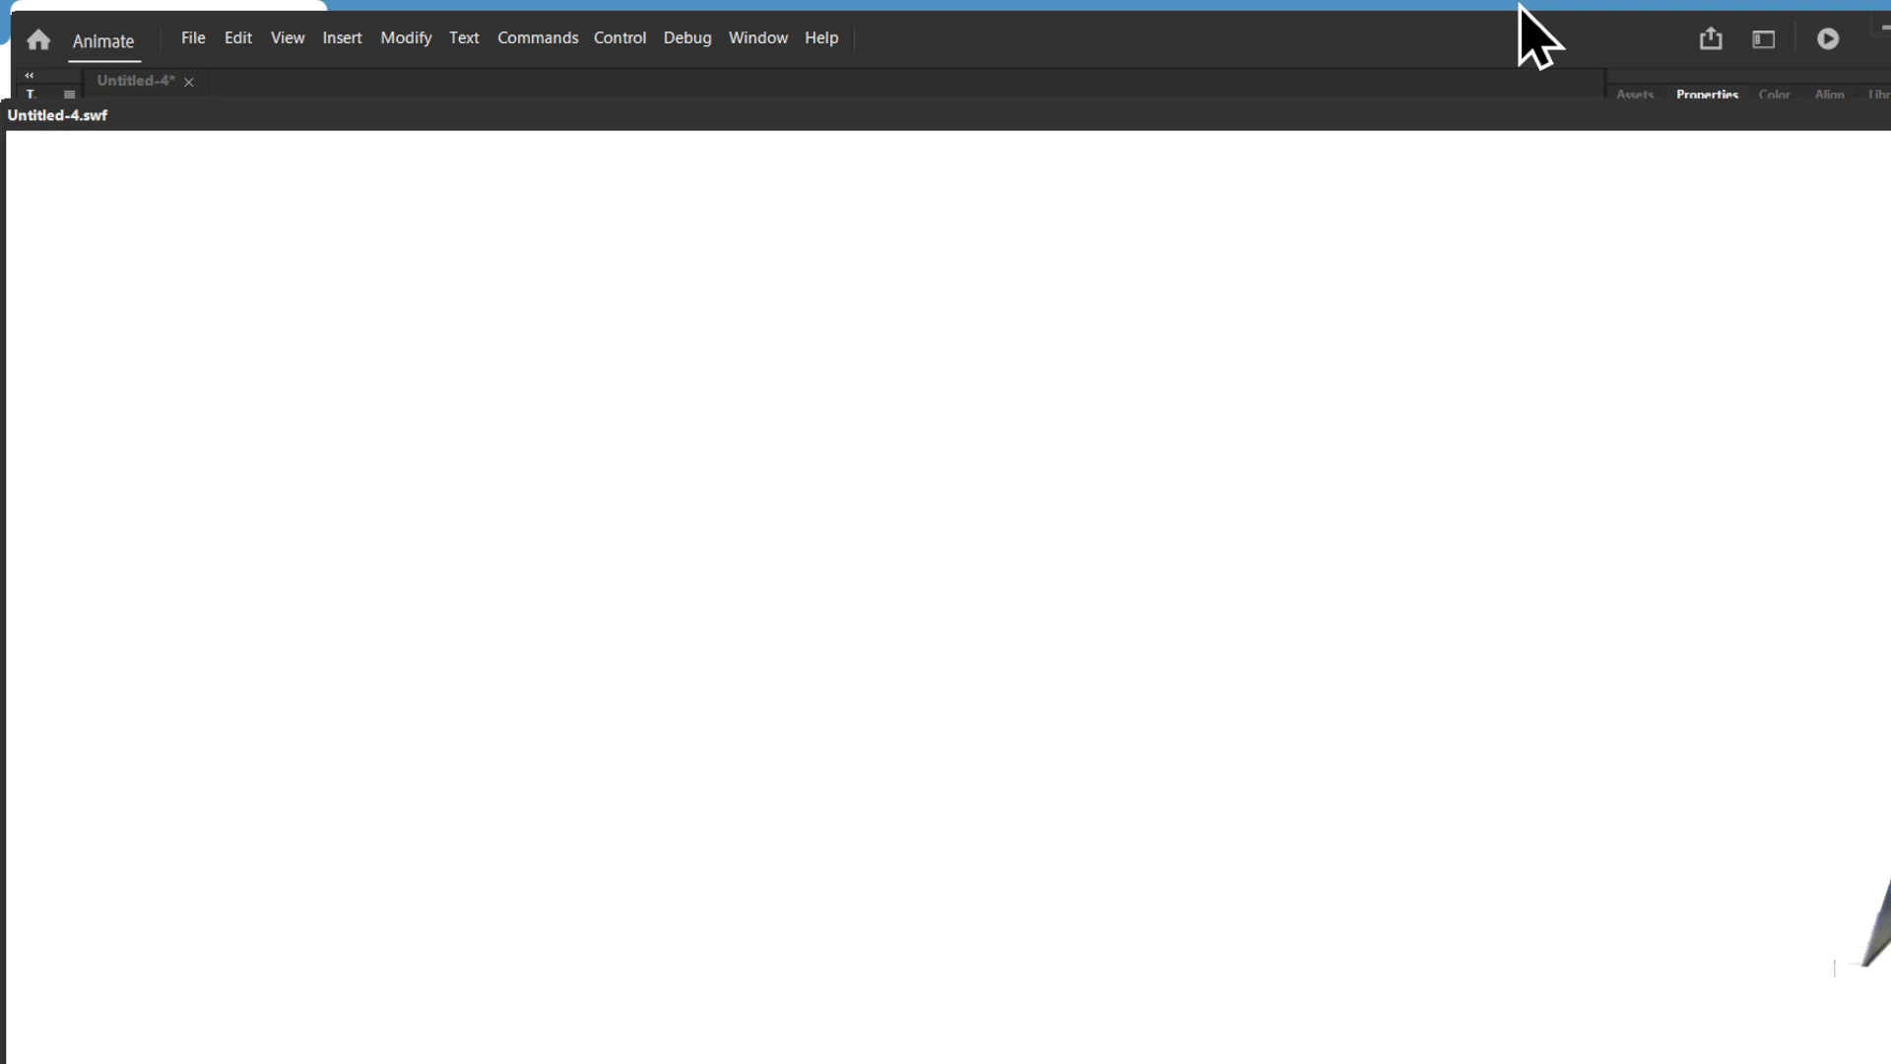
{"action": "left_click_drag", "start_coordinate": [1475, 111], "coordinate": [1448, 200]}
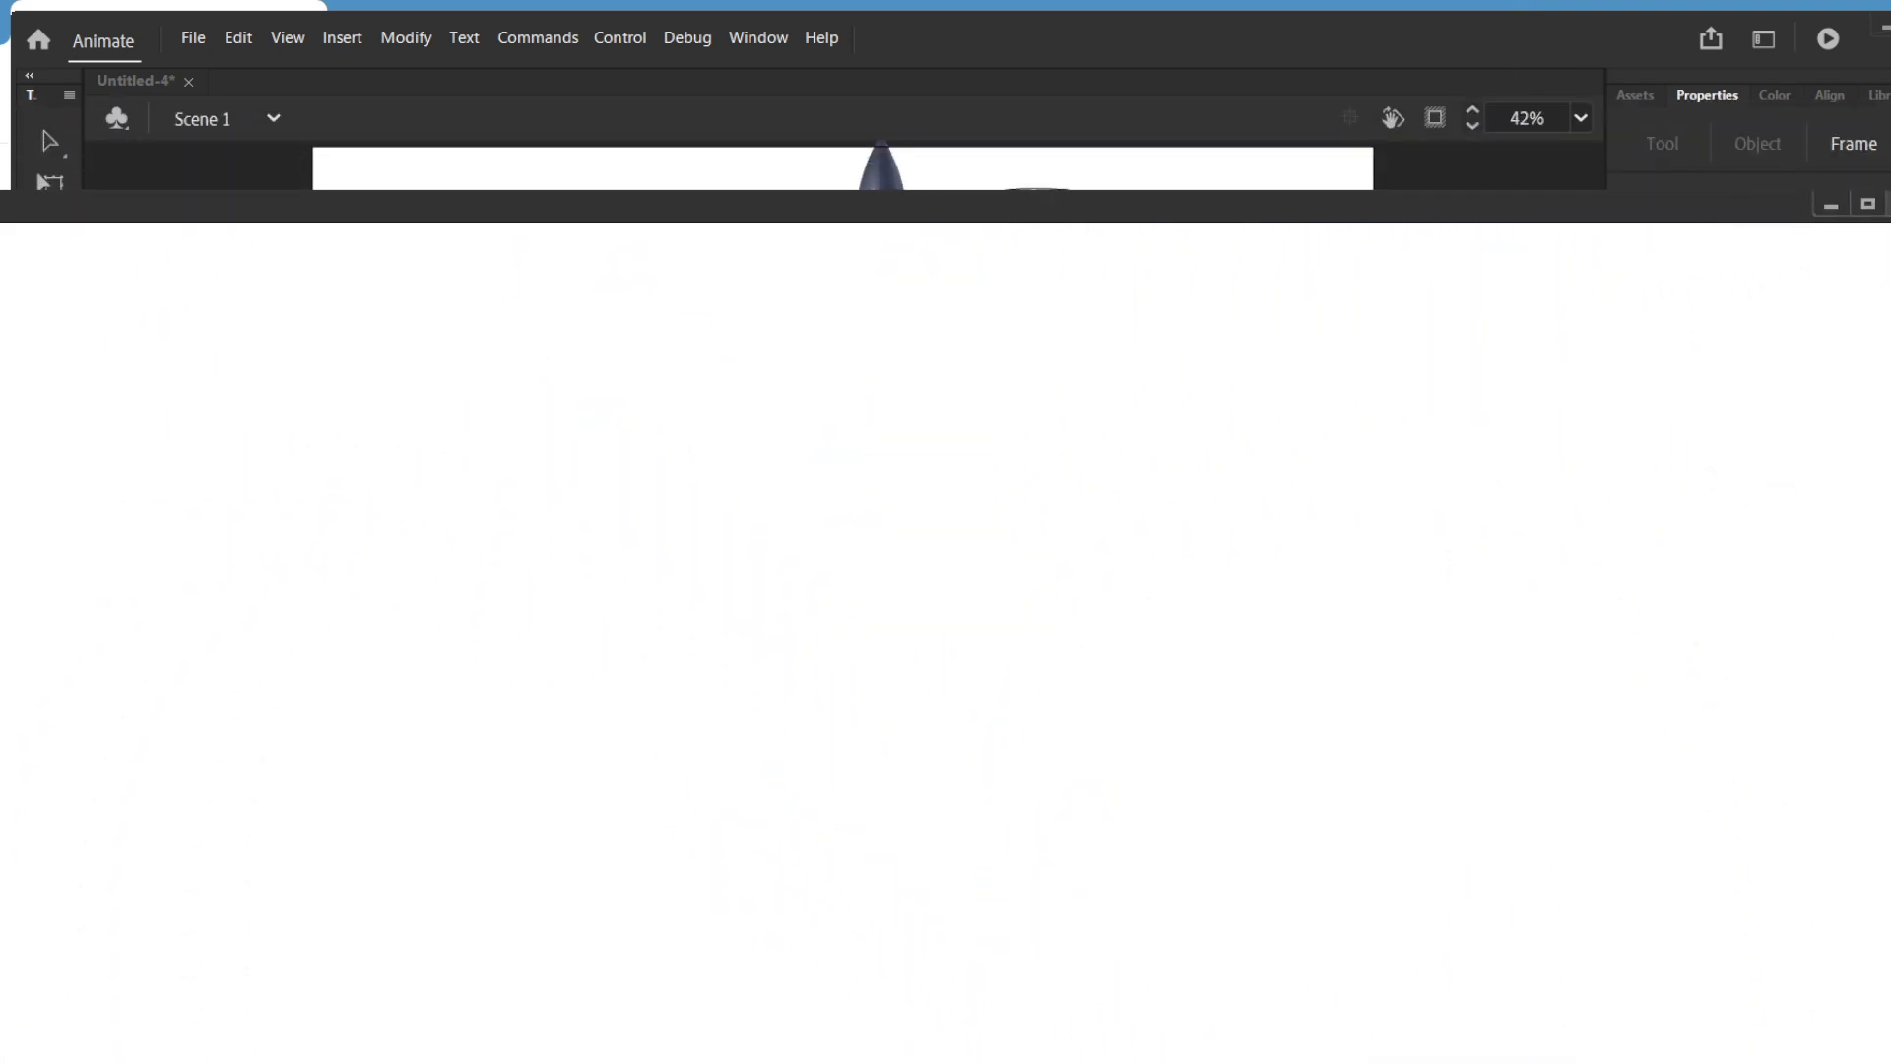
{"action": "key", "text": "ctrl+w"}
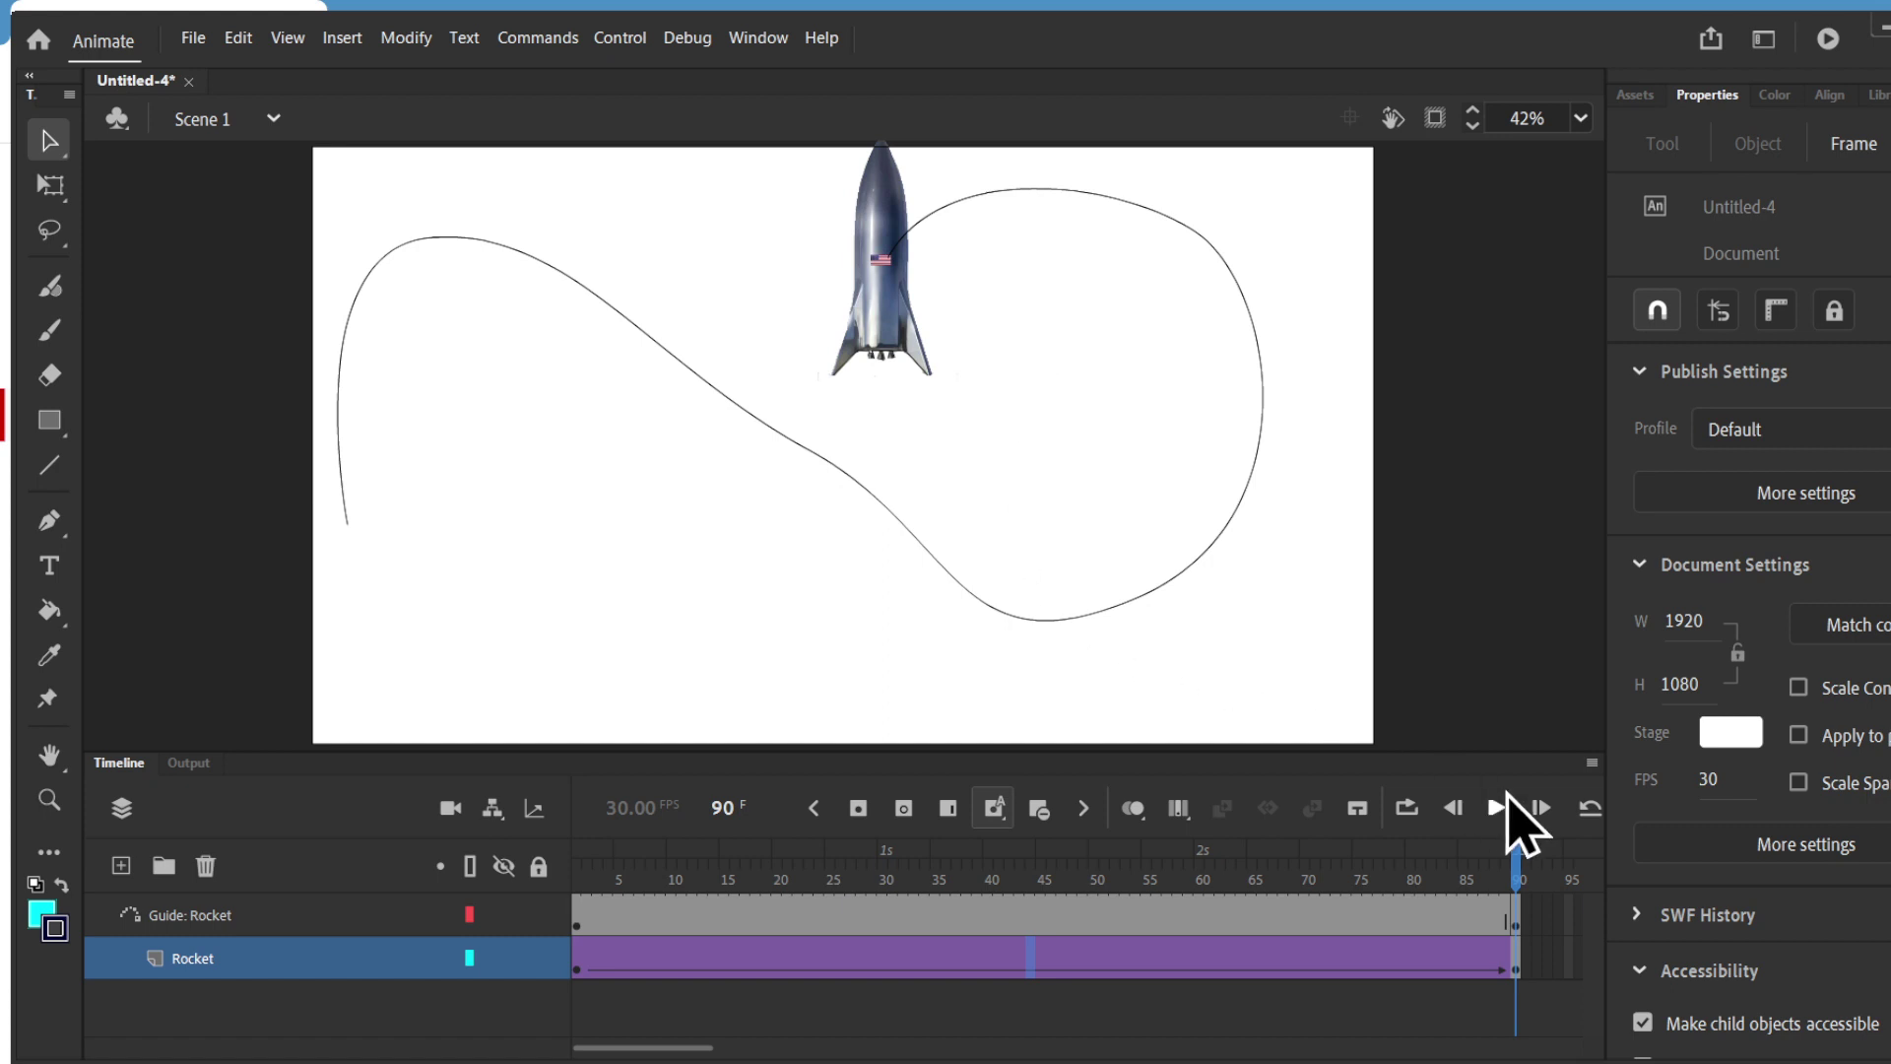
Step: Turn on Orient to path for the rocket's classic tween and preview the playback
{"action": "left_click", "coordinate": [1453, 808]}
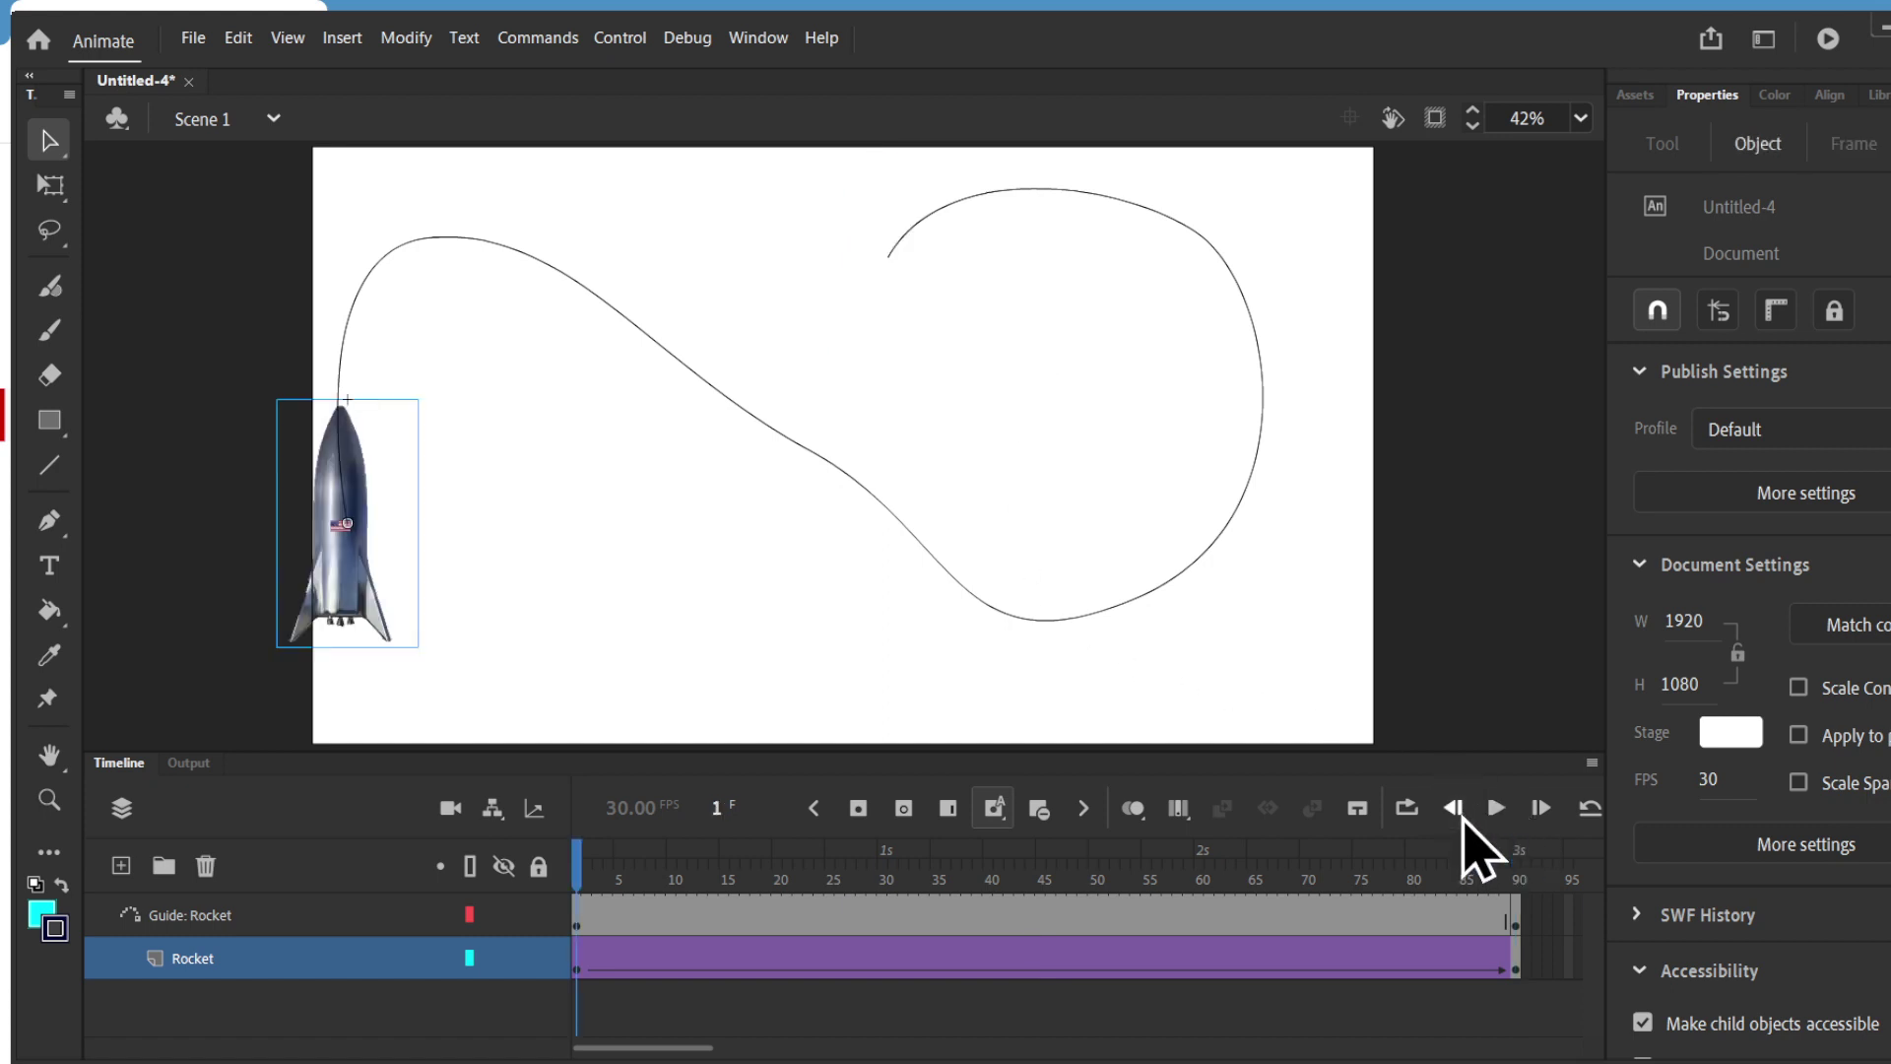
{"action": "left_click", "coordinate": [354, 485]}
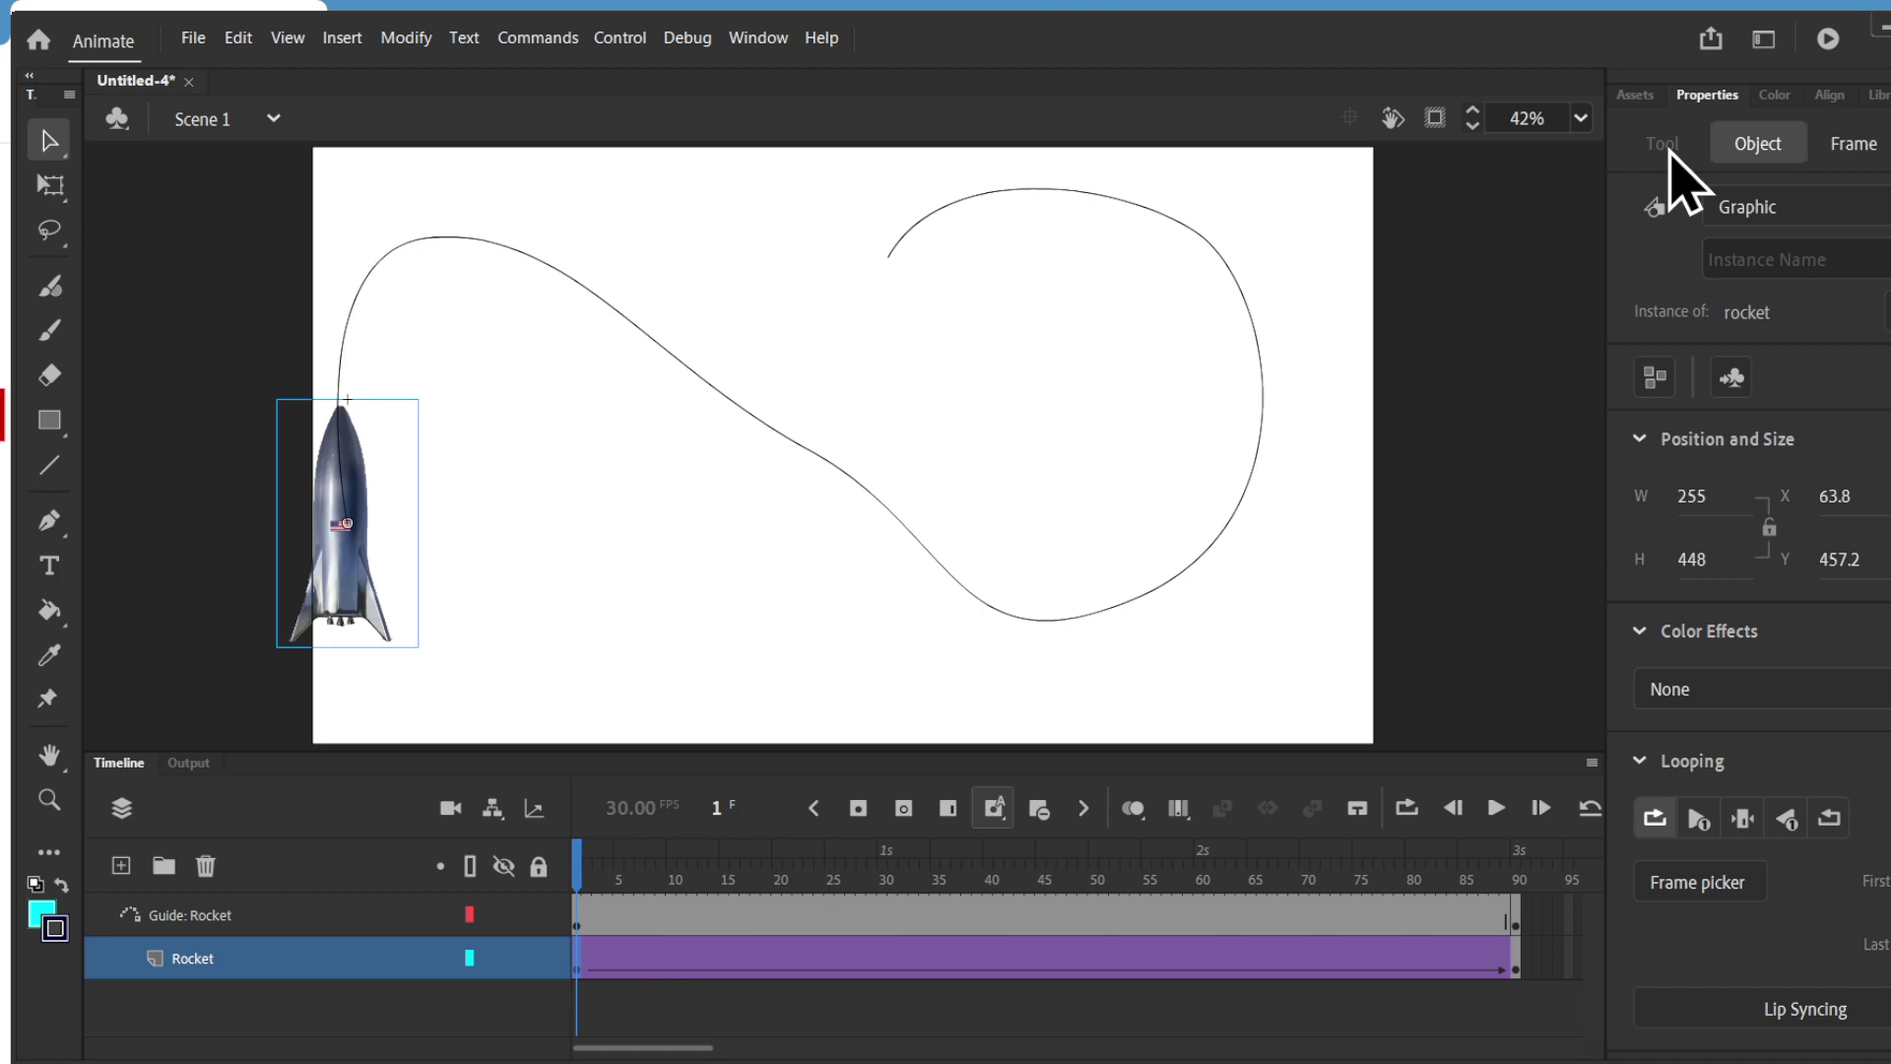
{"action": "left_click", "coordinate": [1855, 144]}
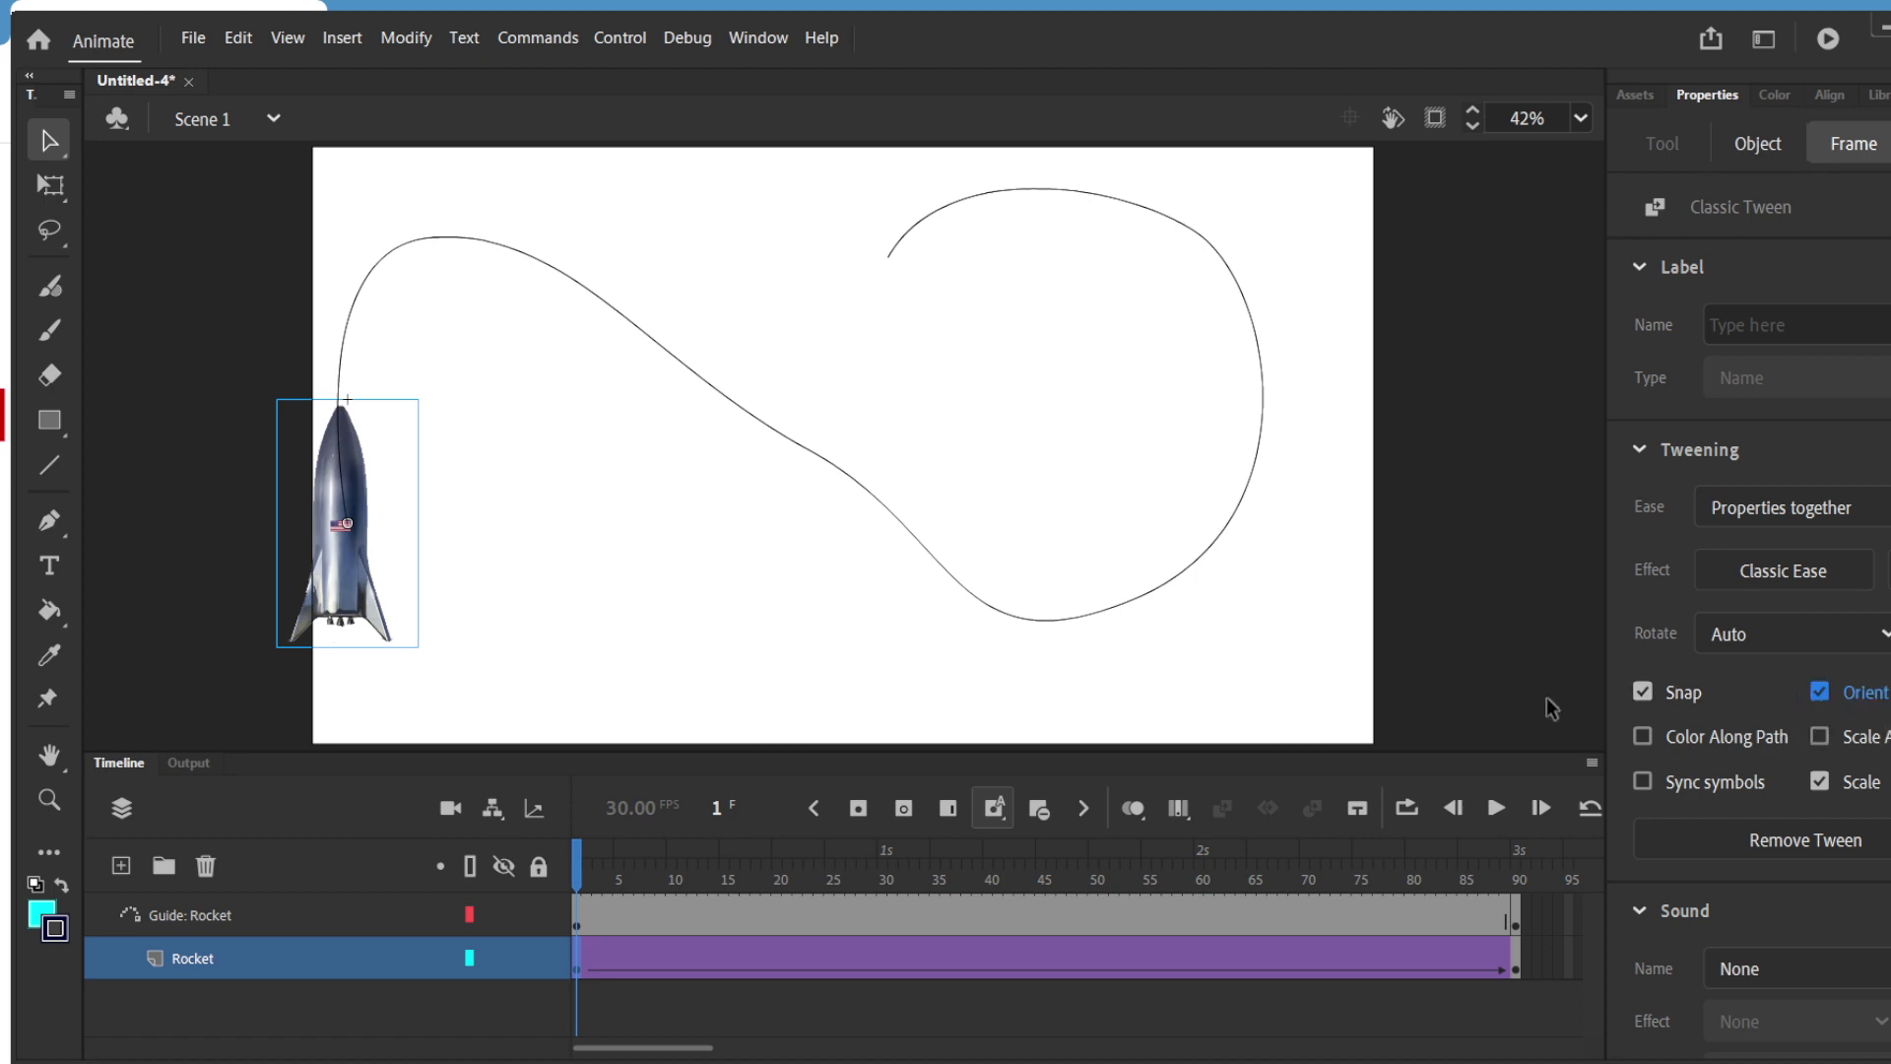
{"action": "left_click", "coordinate": [1500, 810]}
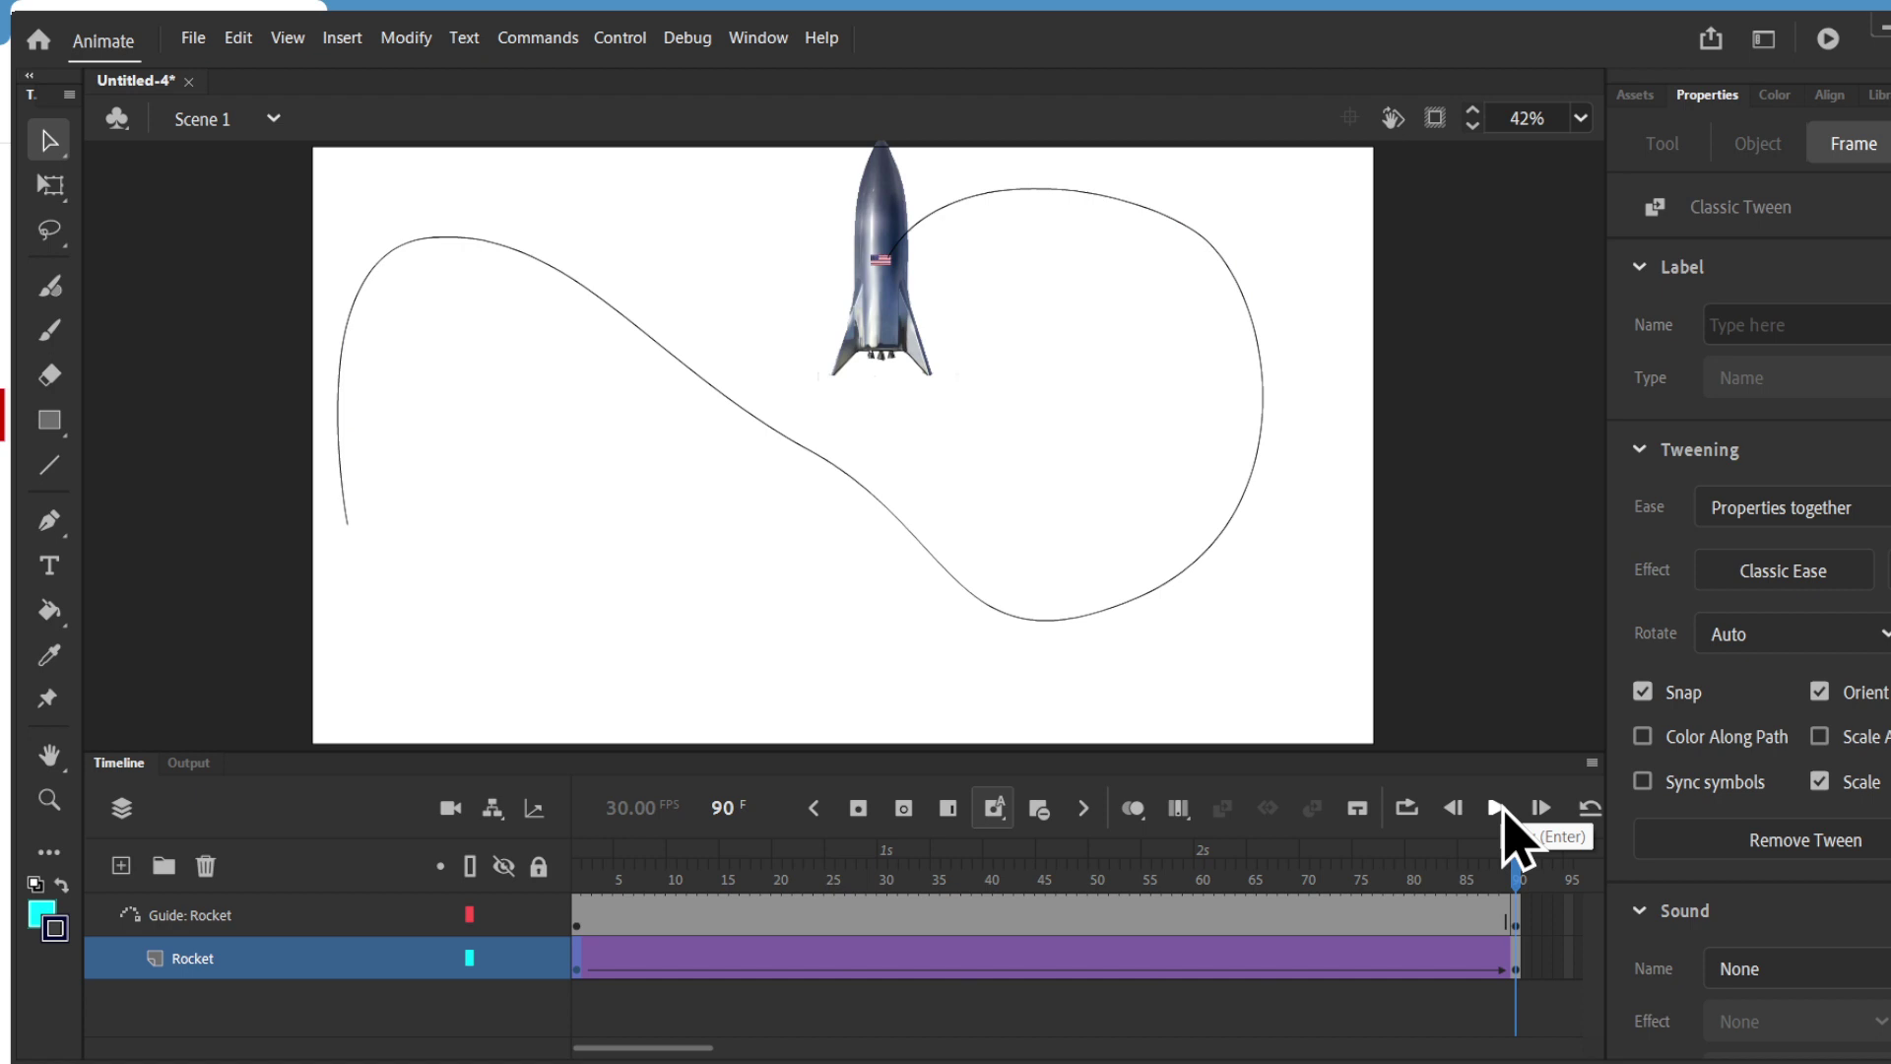
{"action": "left_click", "coordinate": [1499, 810]}
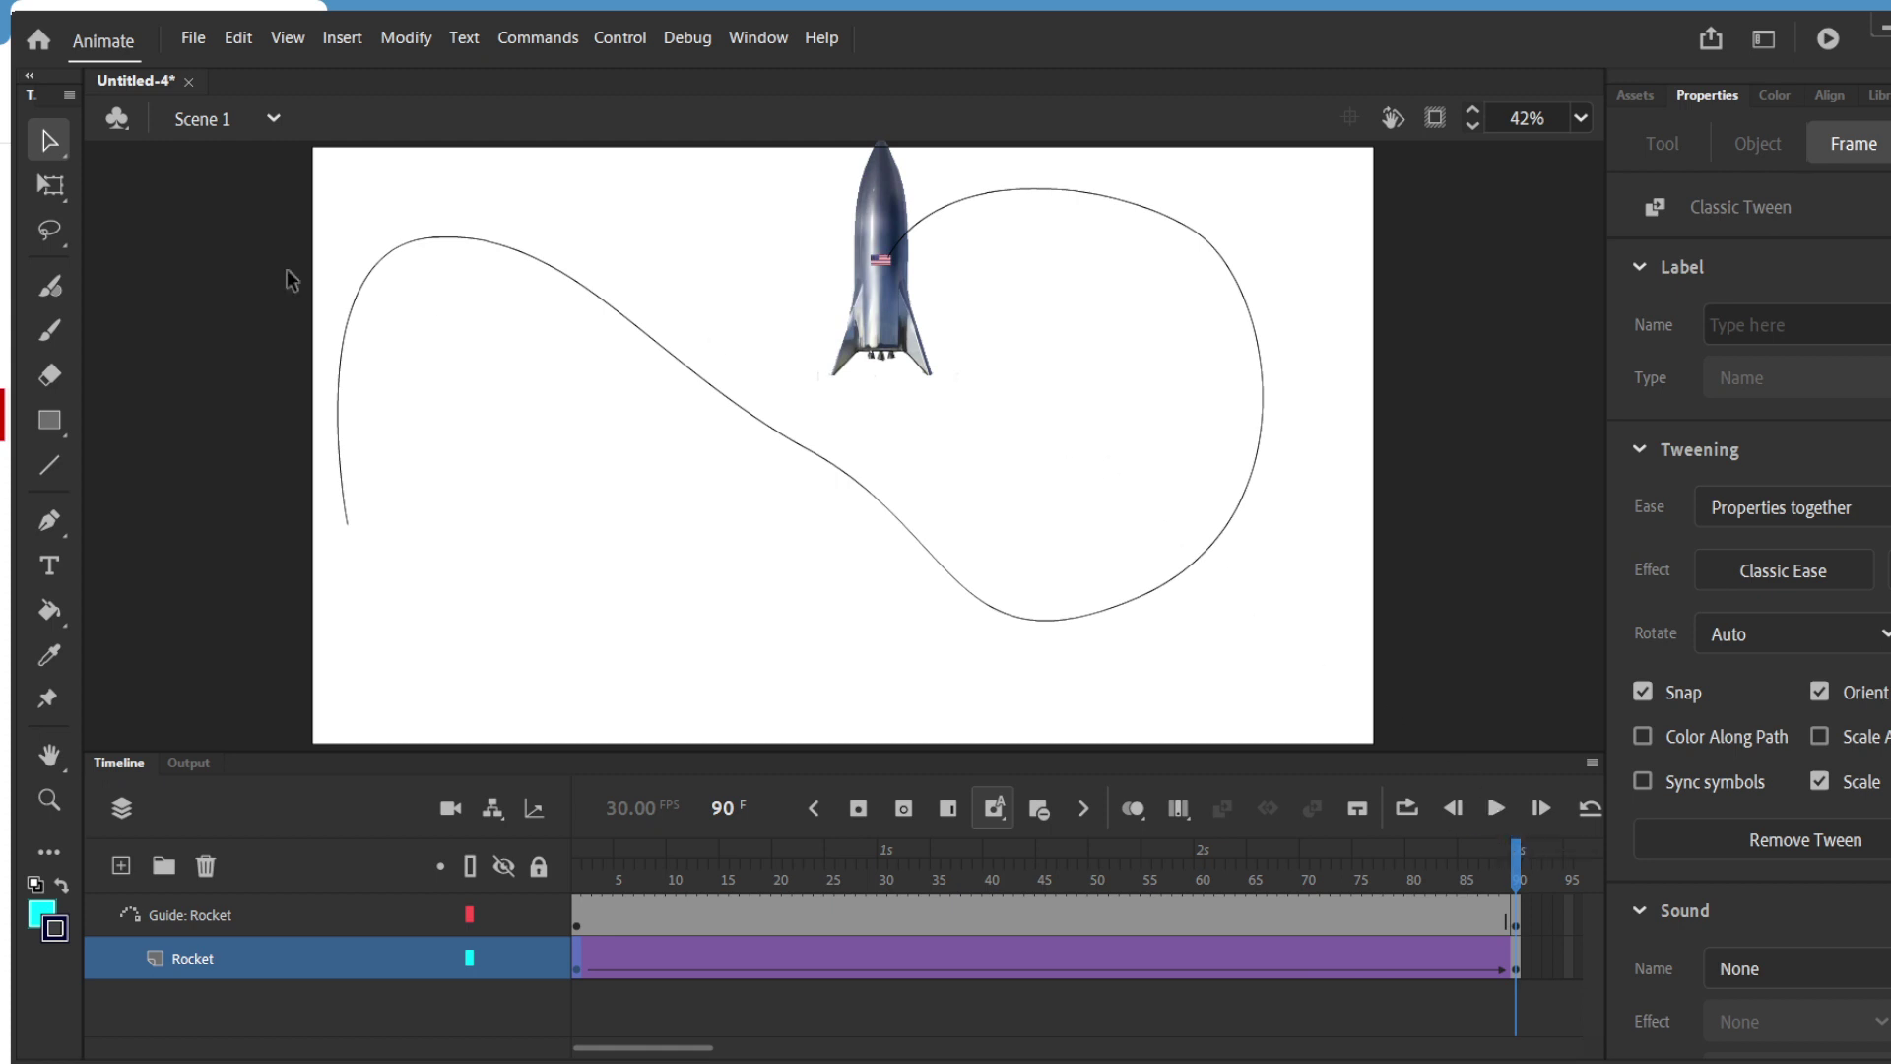
Step: Rotate the rocket on frame 90 with Free Transform so it tilts nose-down along the path
{"action": "left_click", "coordinate": [51, 193]}
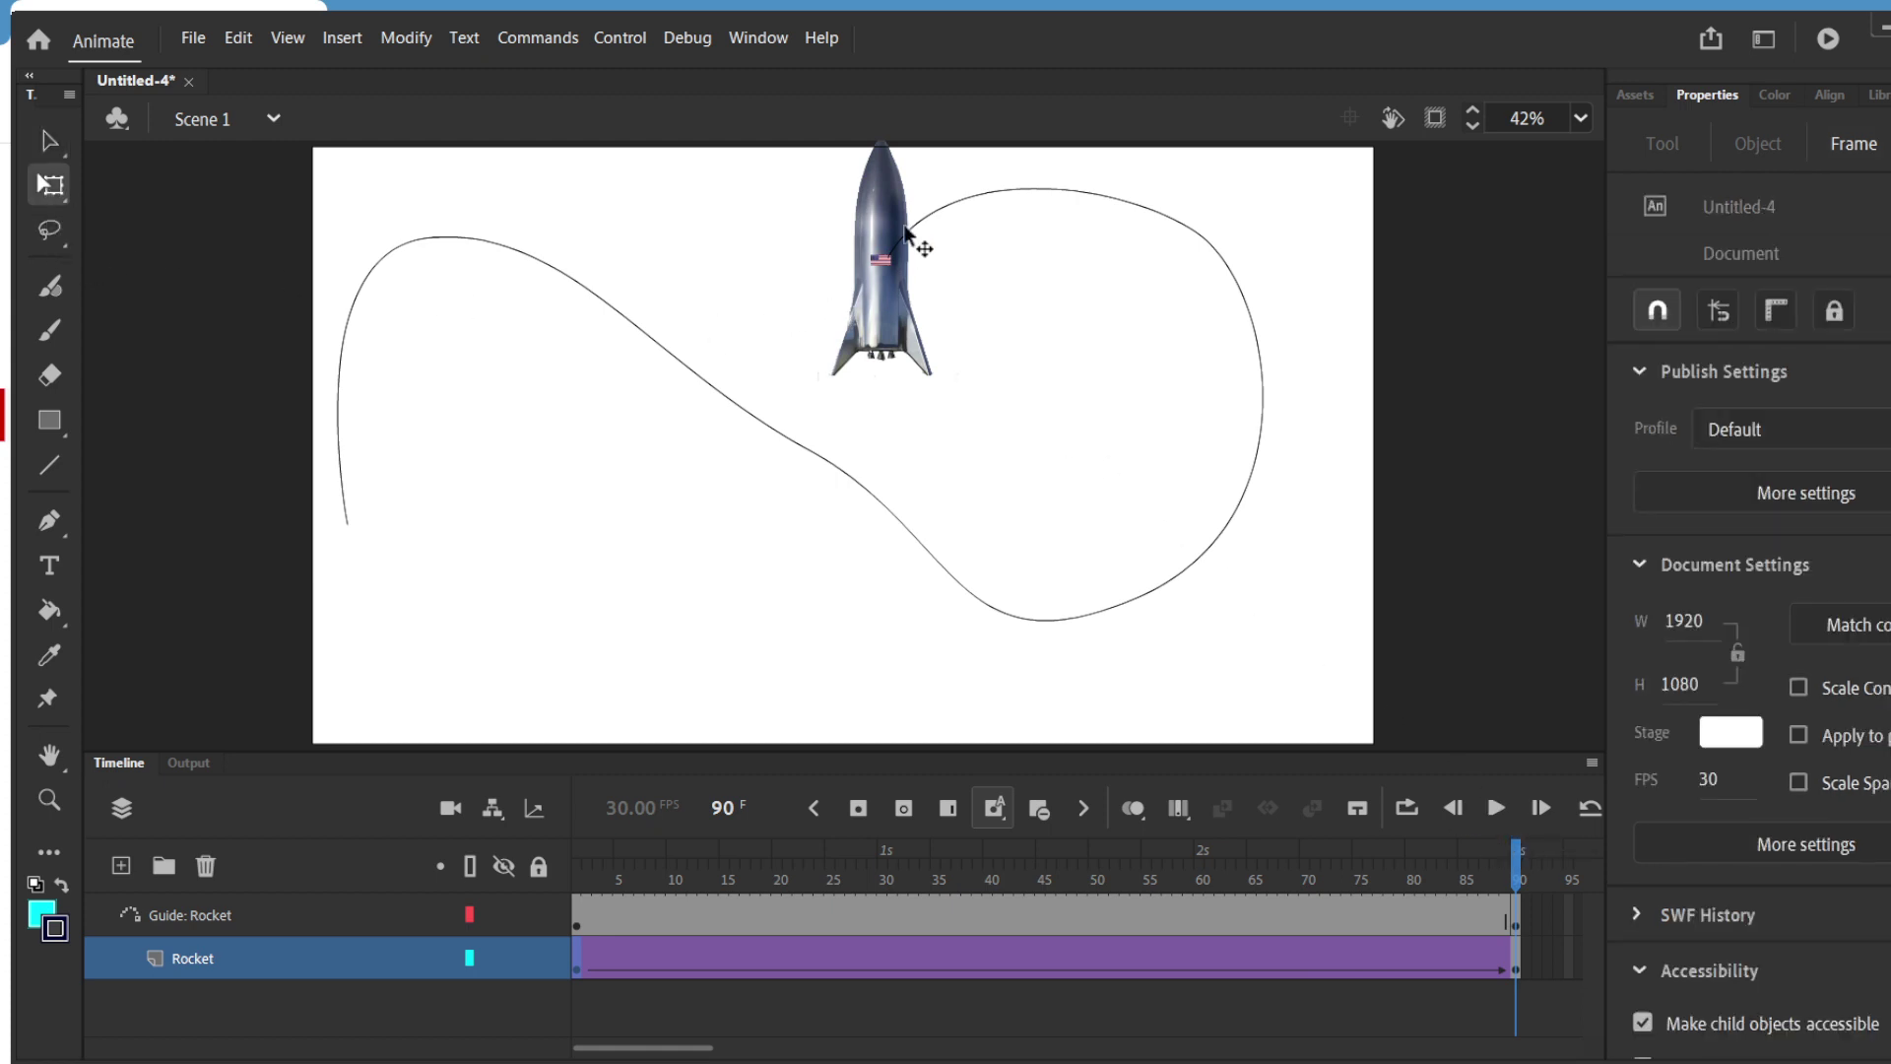
{"action": "left_click", "coordinate": [906, 236]}
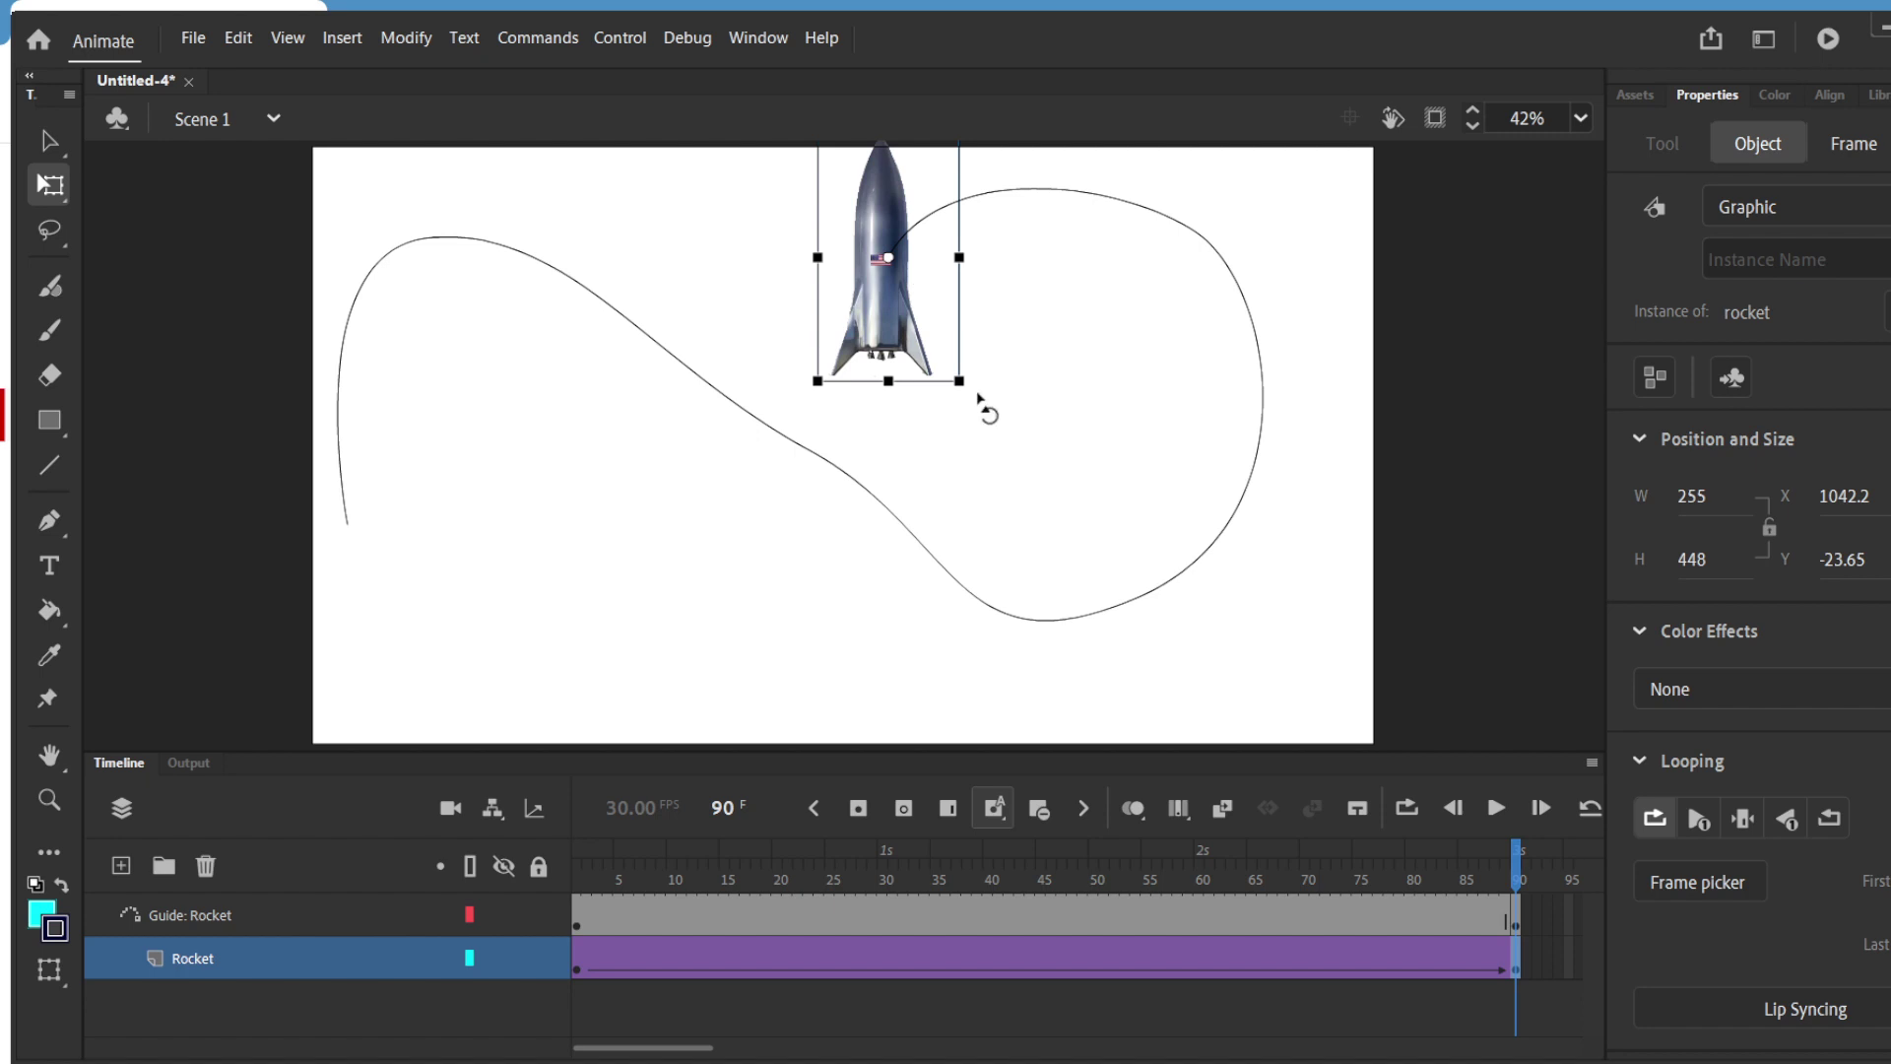
{"action": "left_click_drag", "start_coordinate": [982, 399], "coordinate": [894, 65]}
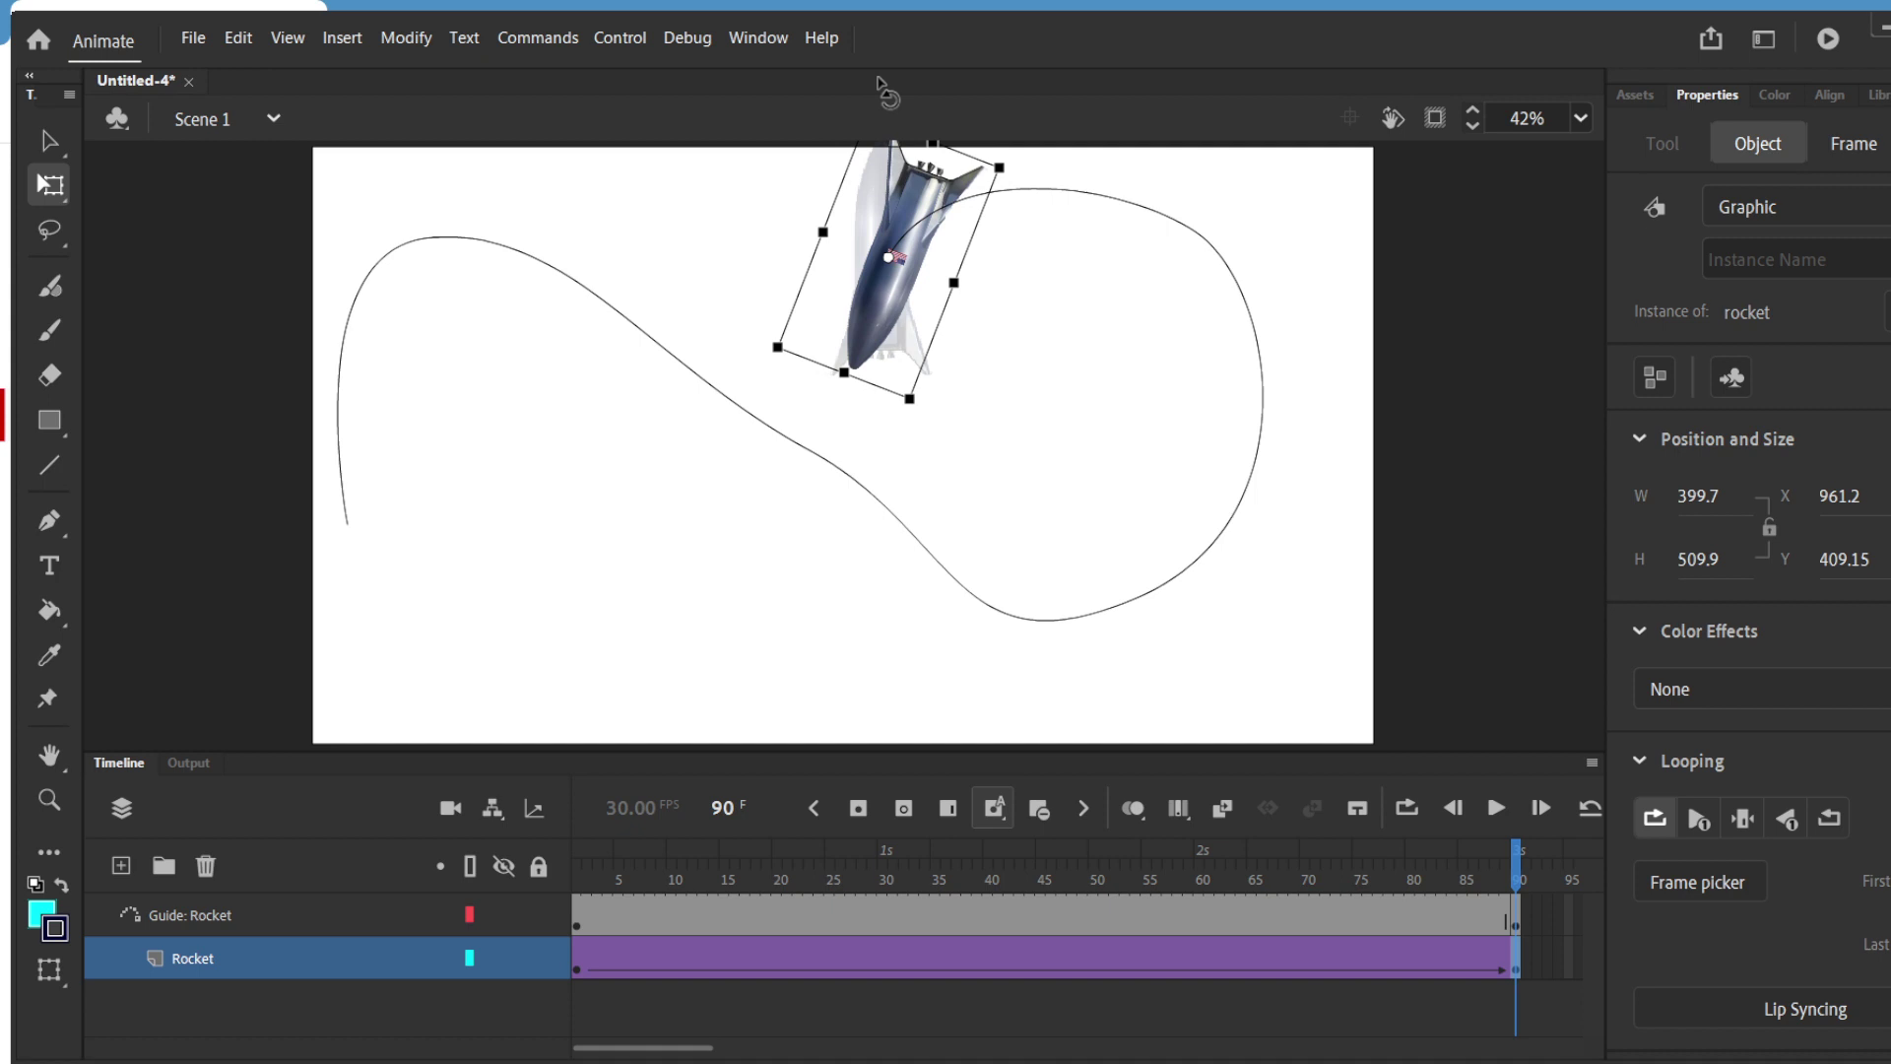
Step: Scrub the tween from frame 80 back toward the start and play the animation to check the rotation
{"action": "left_click", "coordinate": [1411, 849]}
{"action": "left_click_drag", "start_coordinate": [1411, 849], "coordinate": [667, 638]}
{"action": "left_click_drag", "start_coordinate": [658, 800], "coordinate": [595, 772]}
{"action": "left_click", "coordinate": [1498, 809]}
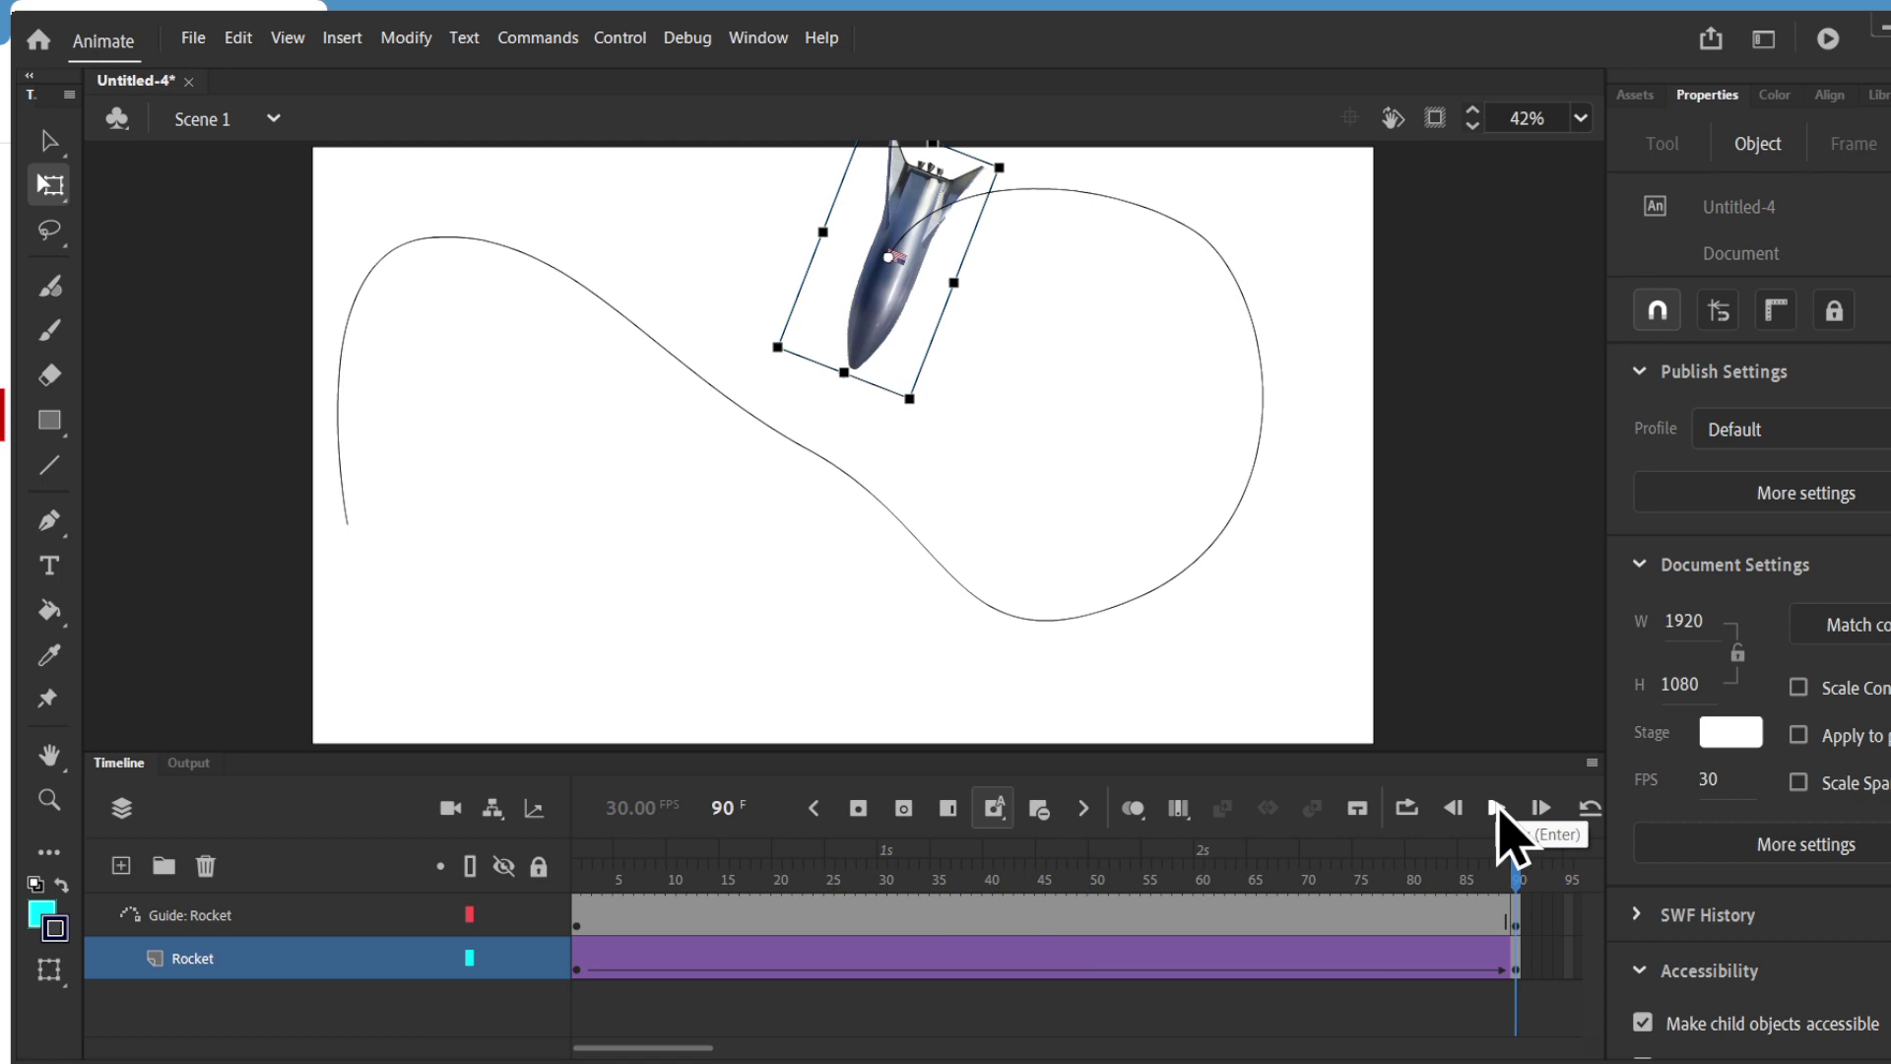
{"action": "left_click", "coordinate": [1498, 810]}
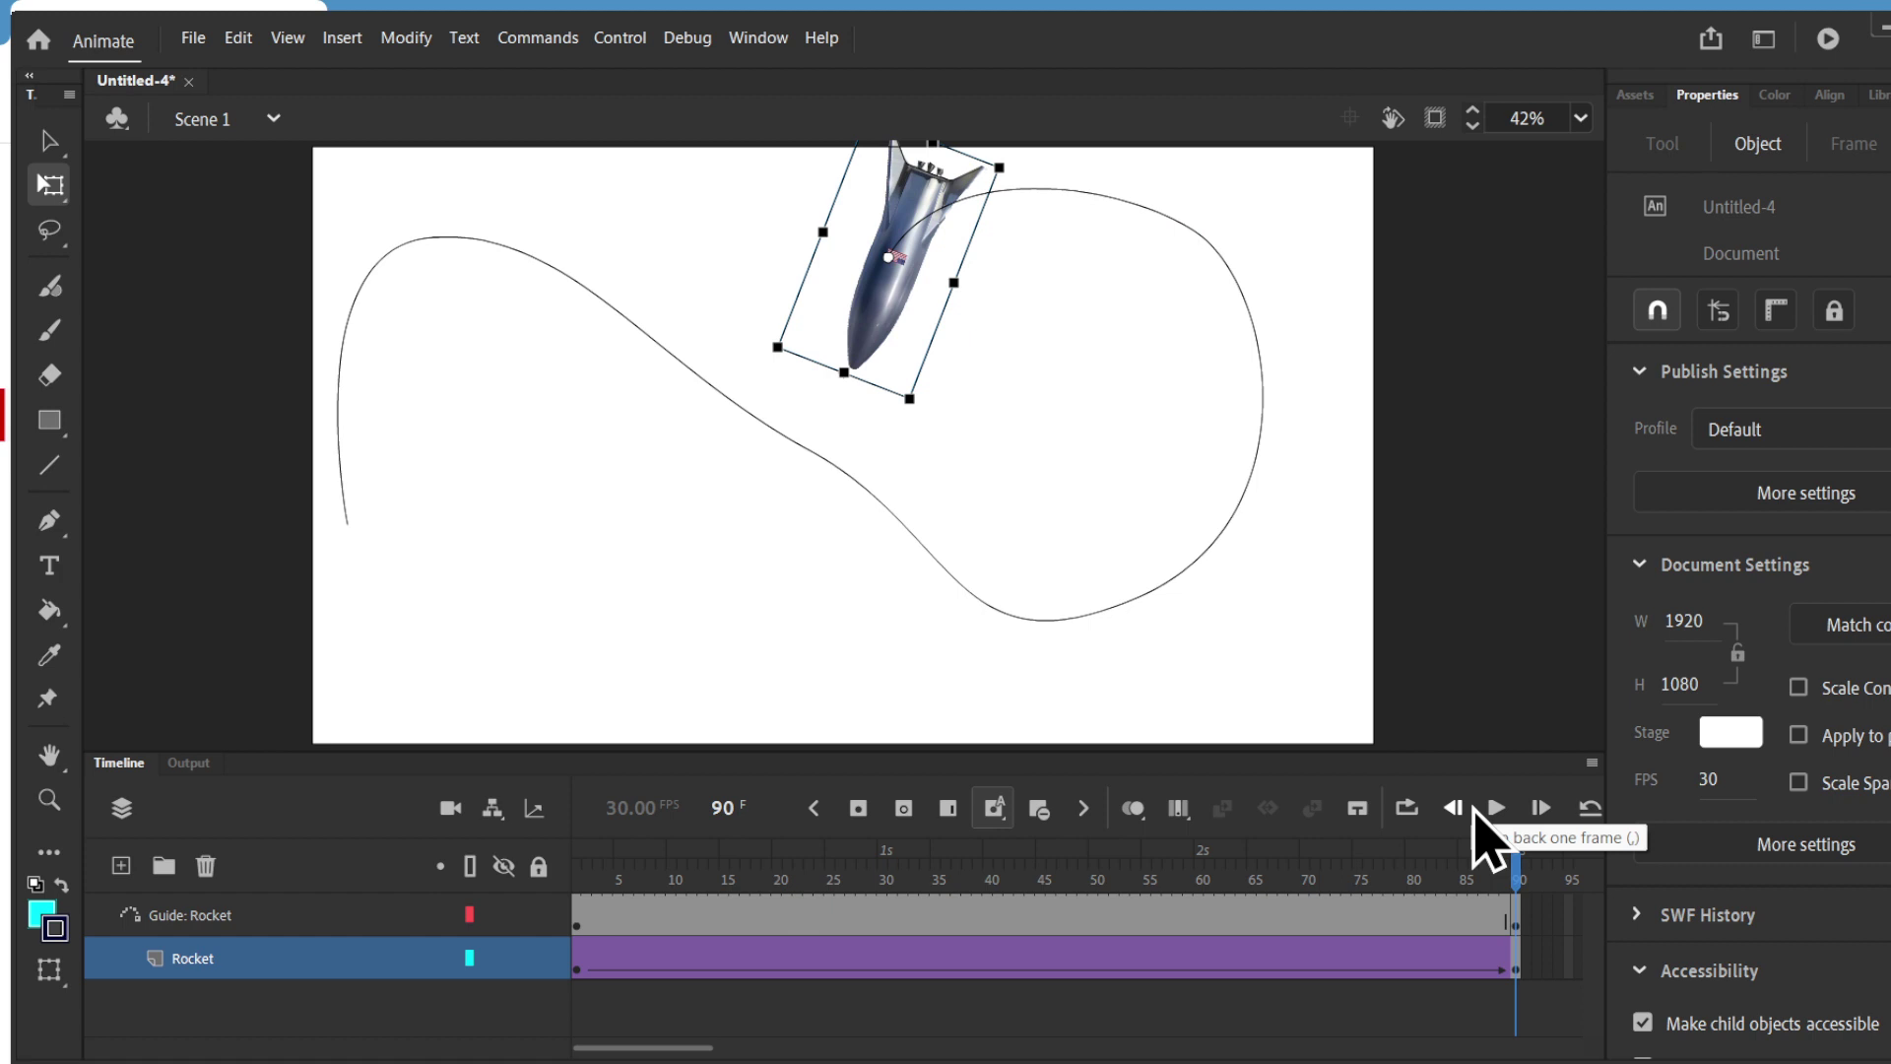
{"action": "key", "text": "ctrl+Return"}
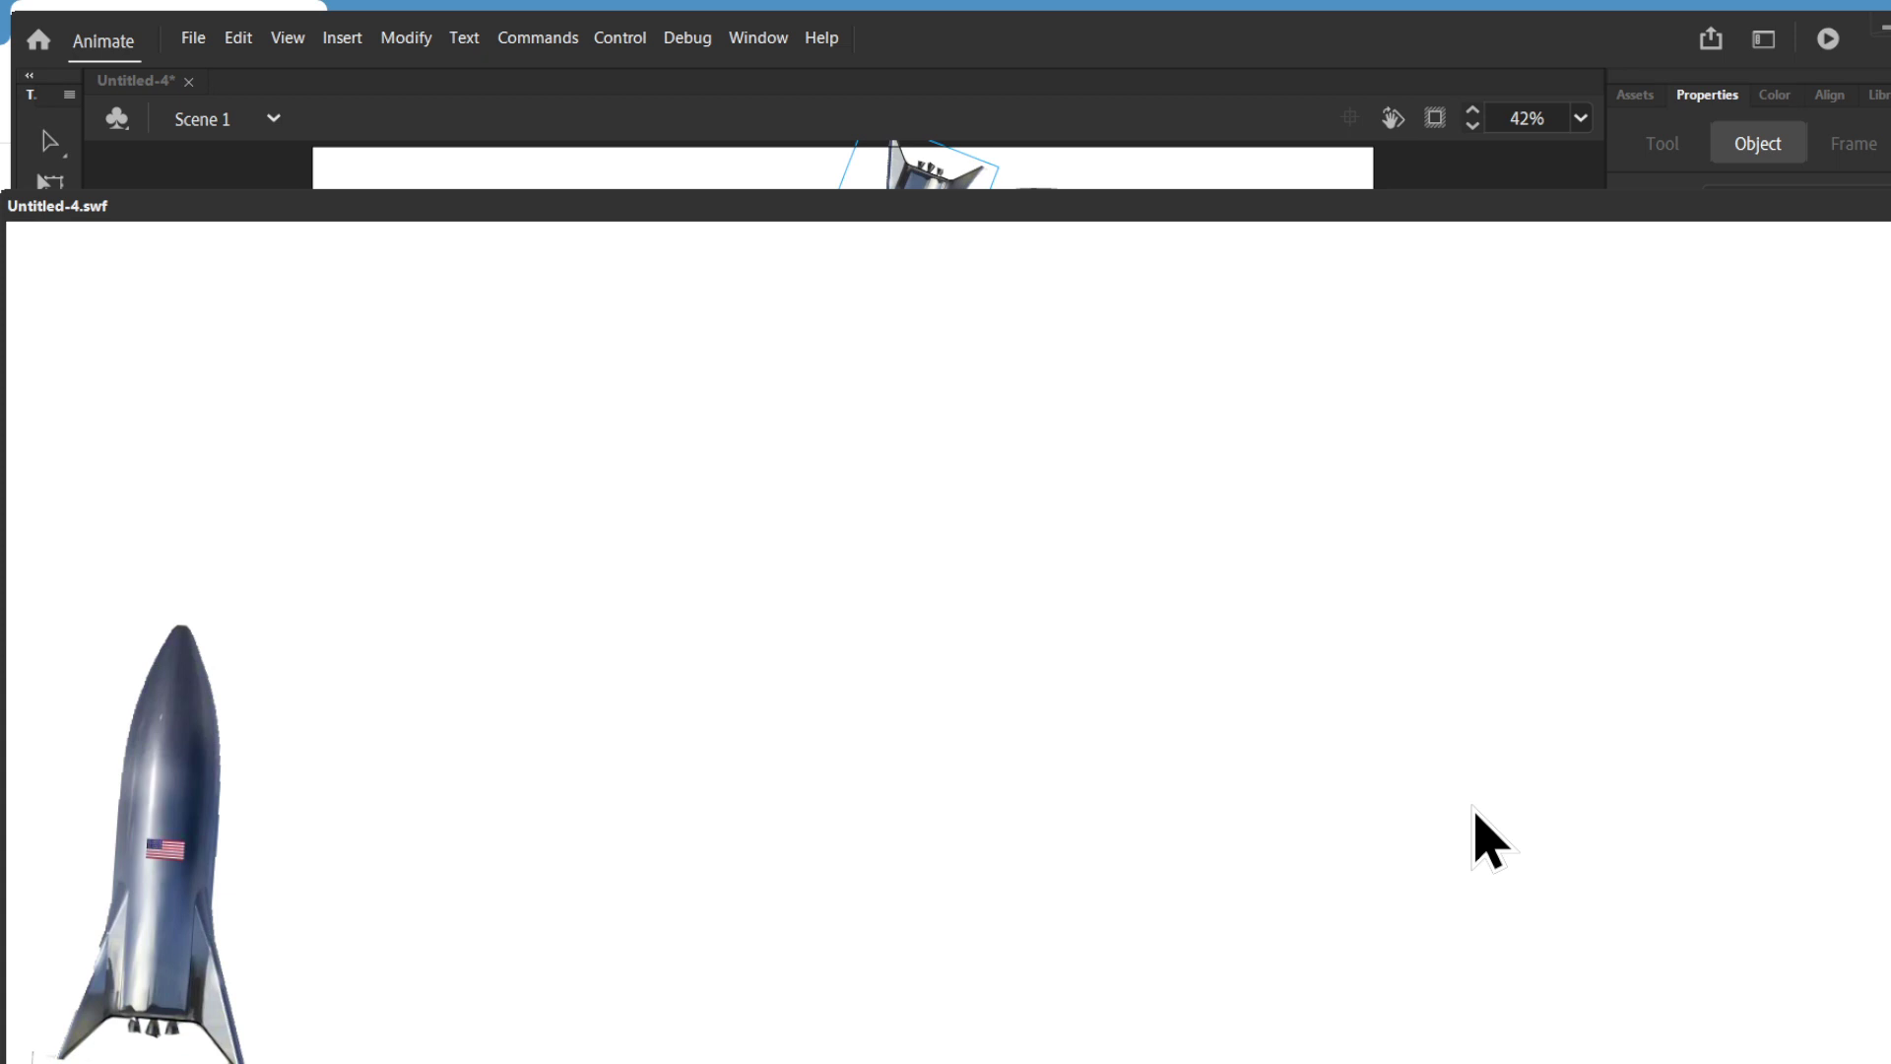
{"action": "left_click_drag", "start_coordinate": [1570, 215], "coordinate": [1431, 126]}
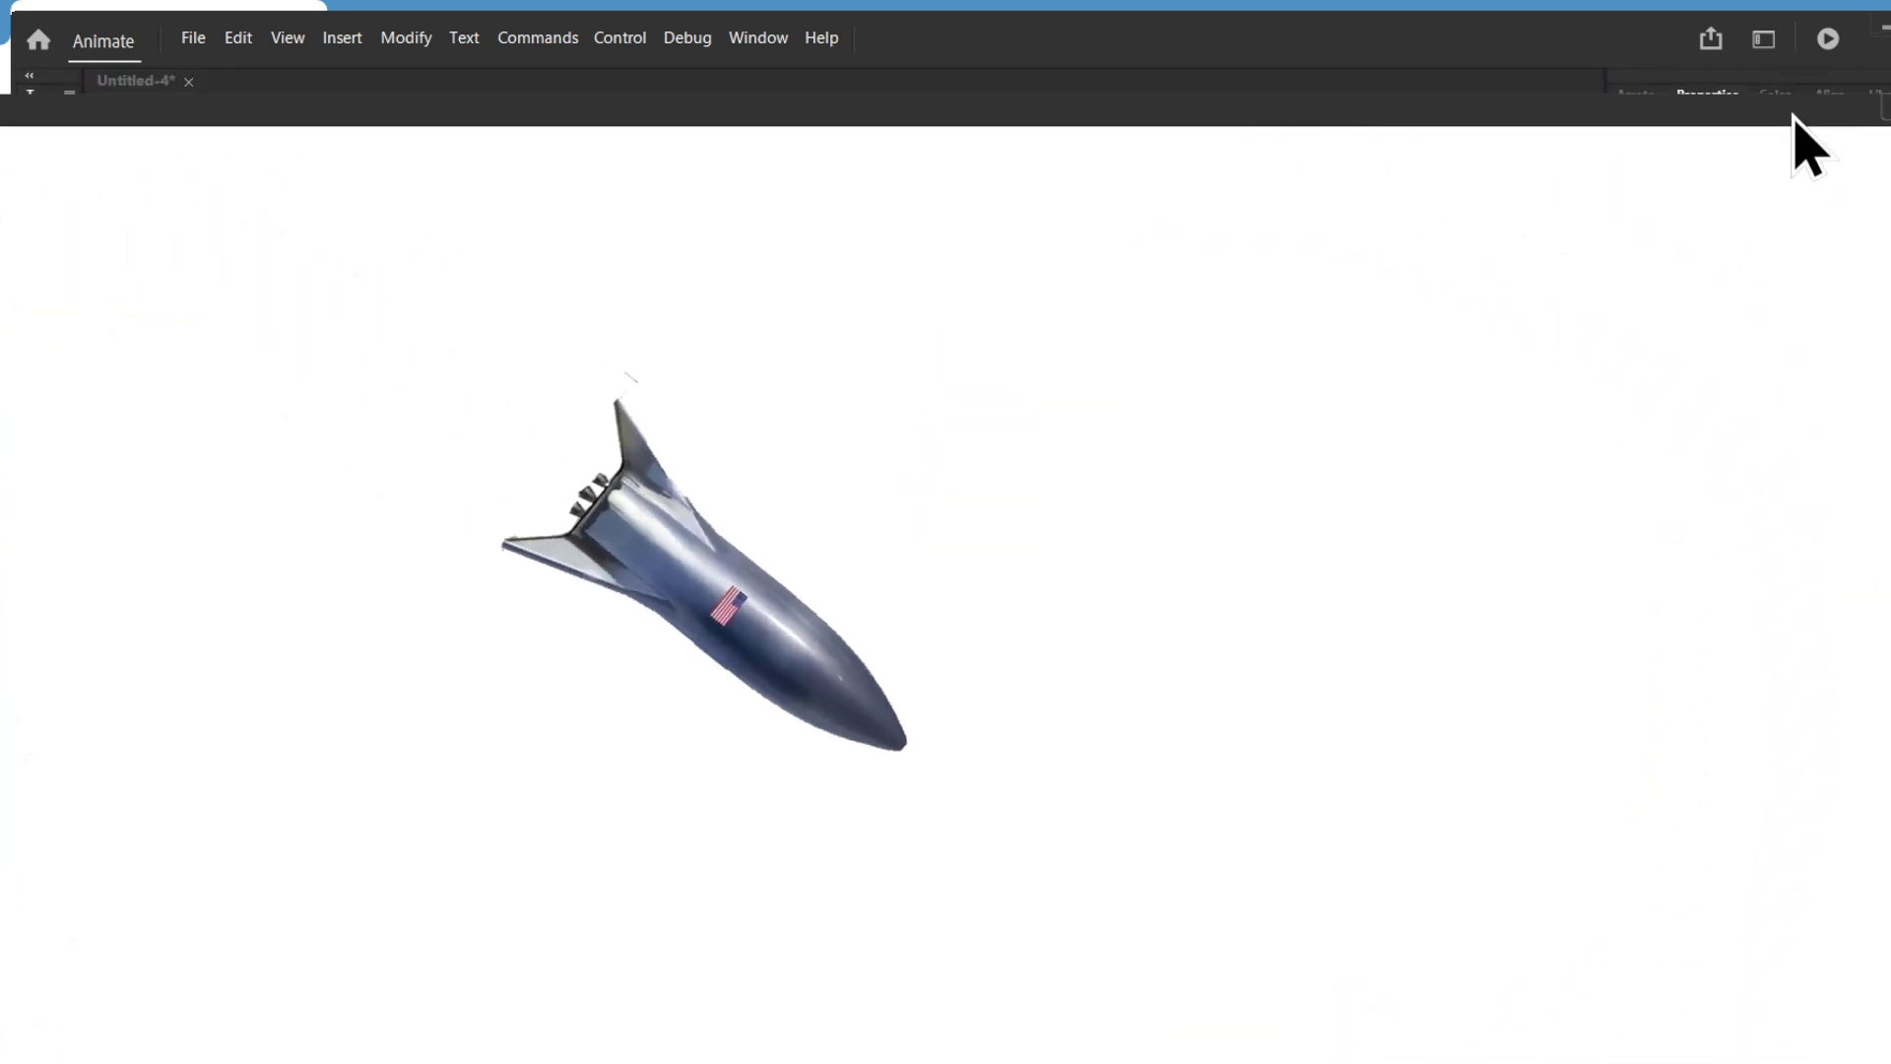
{"action": "left_click_drag", "start_coordinate": [1794, 118], "coordinate": [1651, 122]}
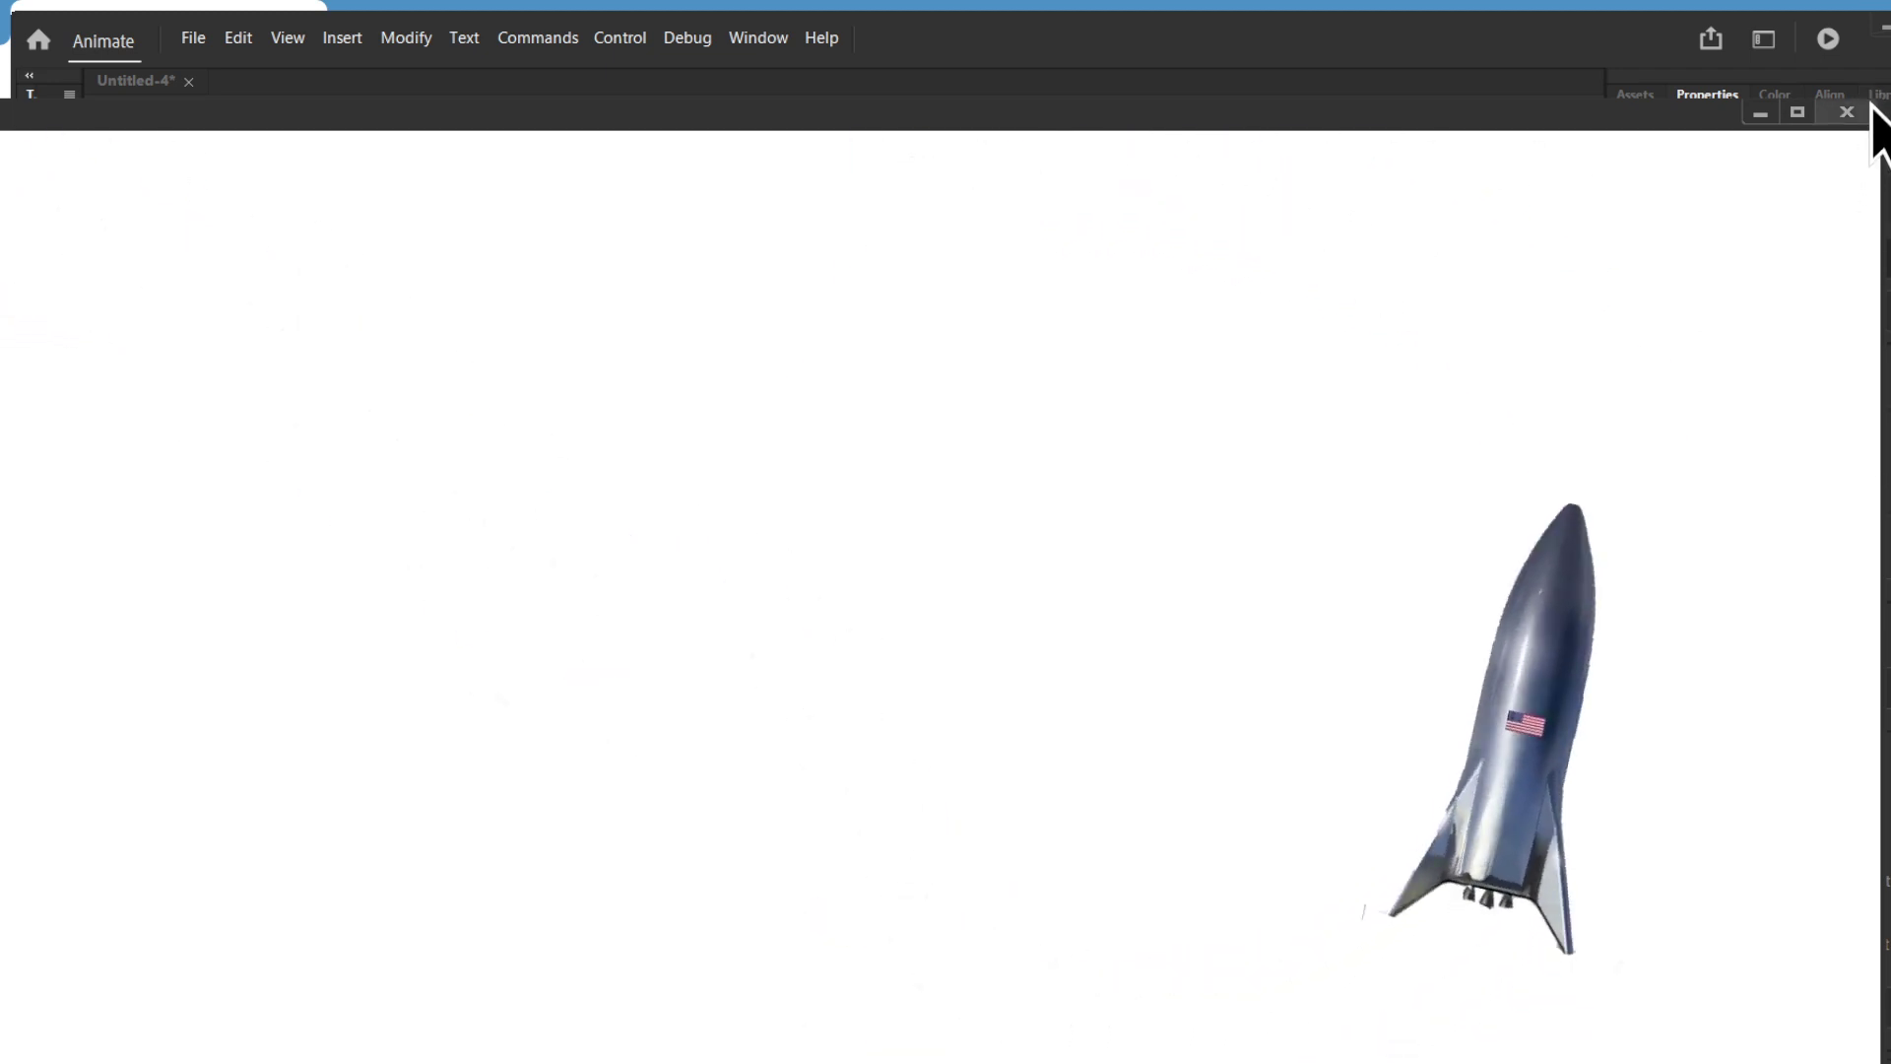
{"action": "left_click_drag", "start_coordinate": [1867, 98], "coordinate": [1465, 412]}
{"action": "left_click_drag", "start_coordinate": [1211, 456], "coordinate": [1608, 177]}
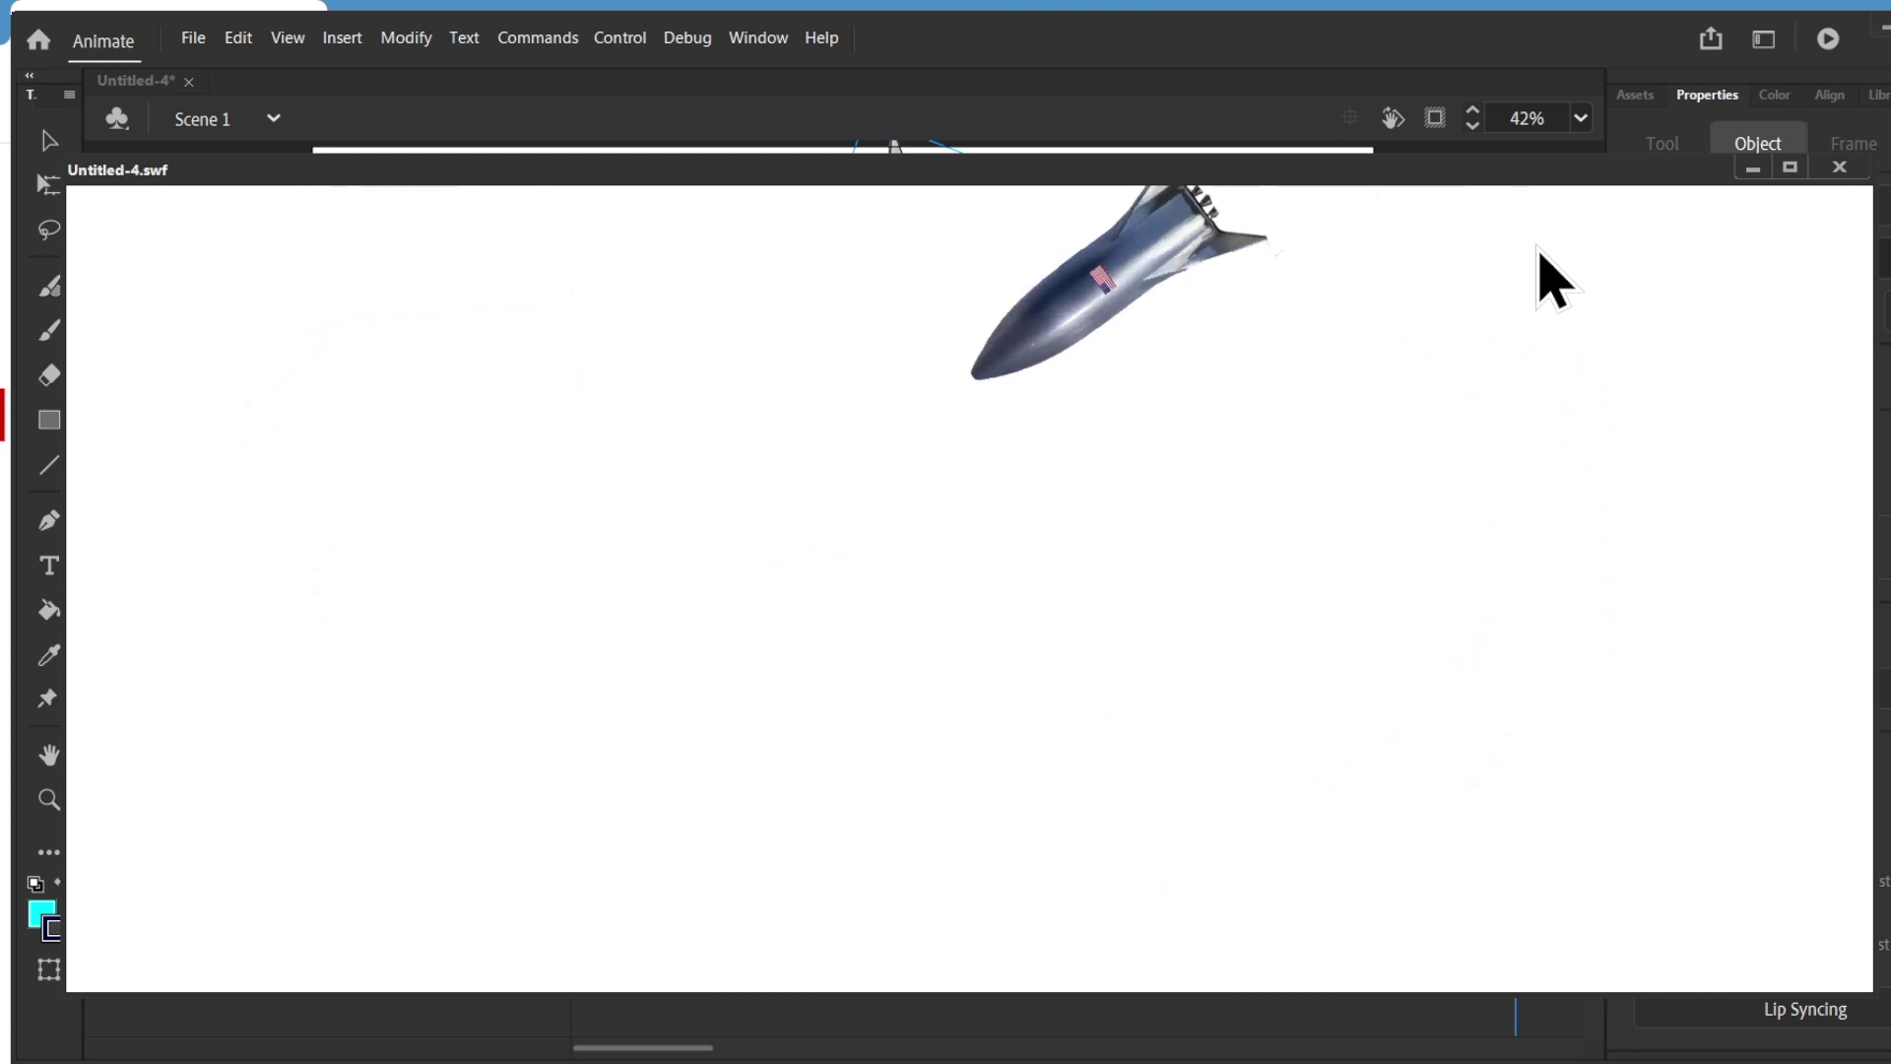
{"action": "left_click", "coordinate": [1838, 168]}
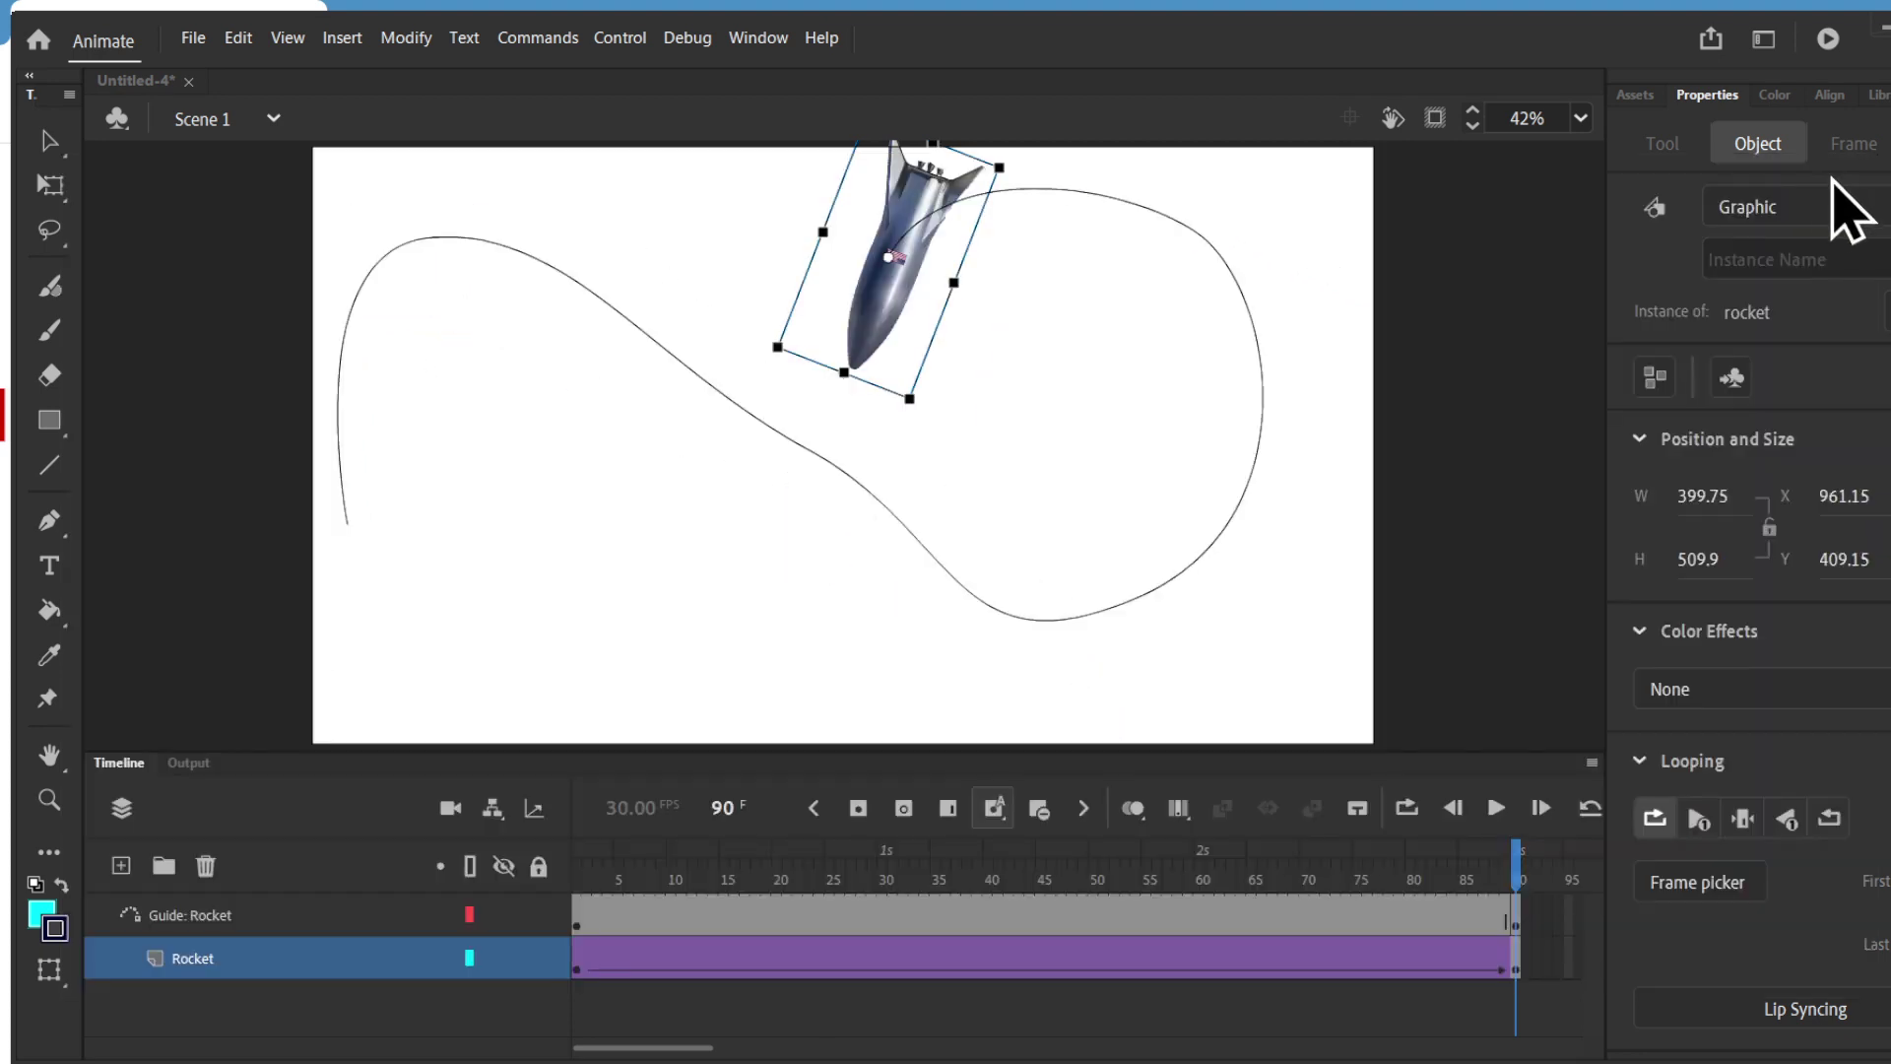
{"action": "left_click", "coordinate": [1514, 377]}
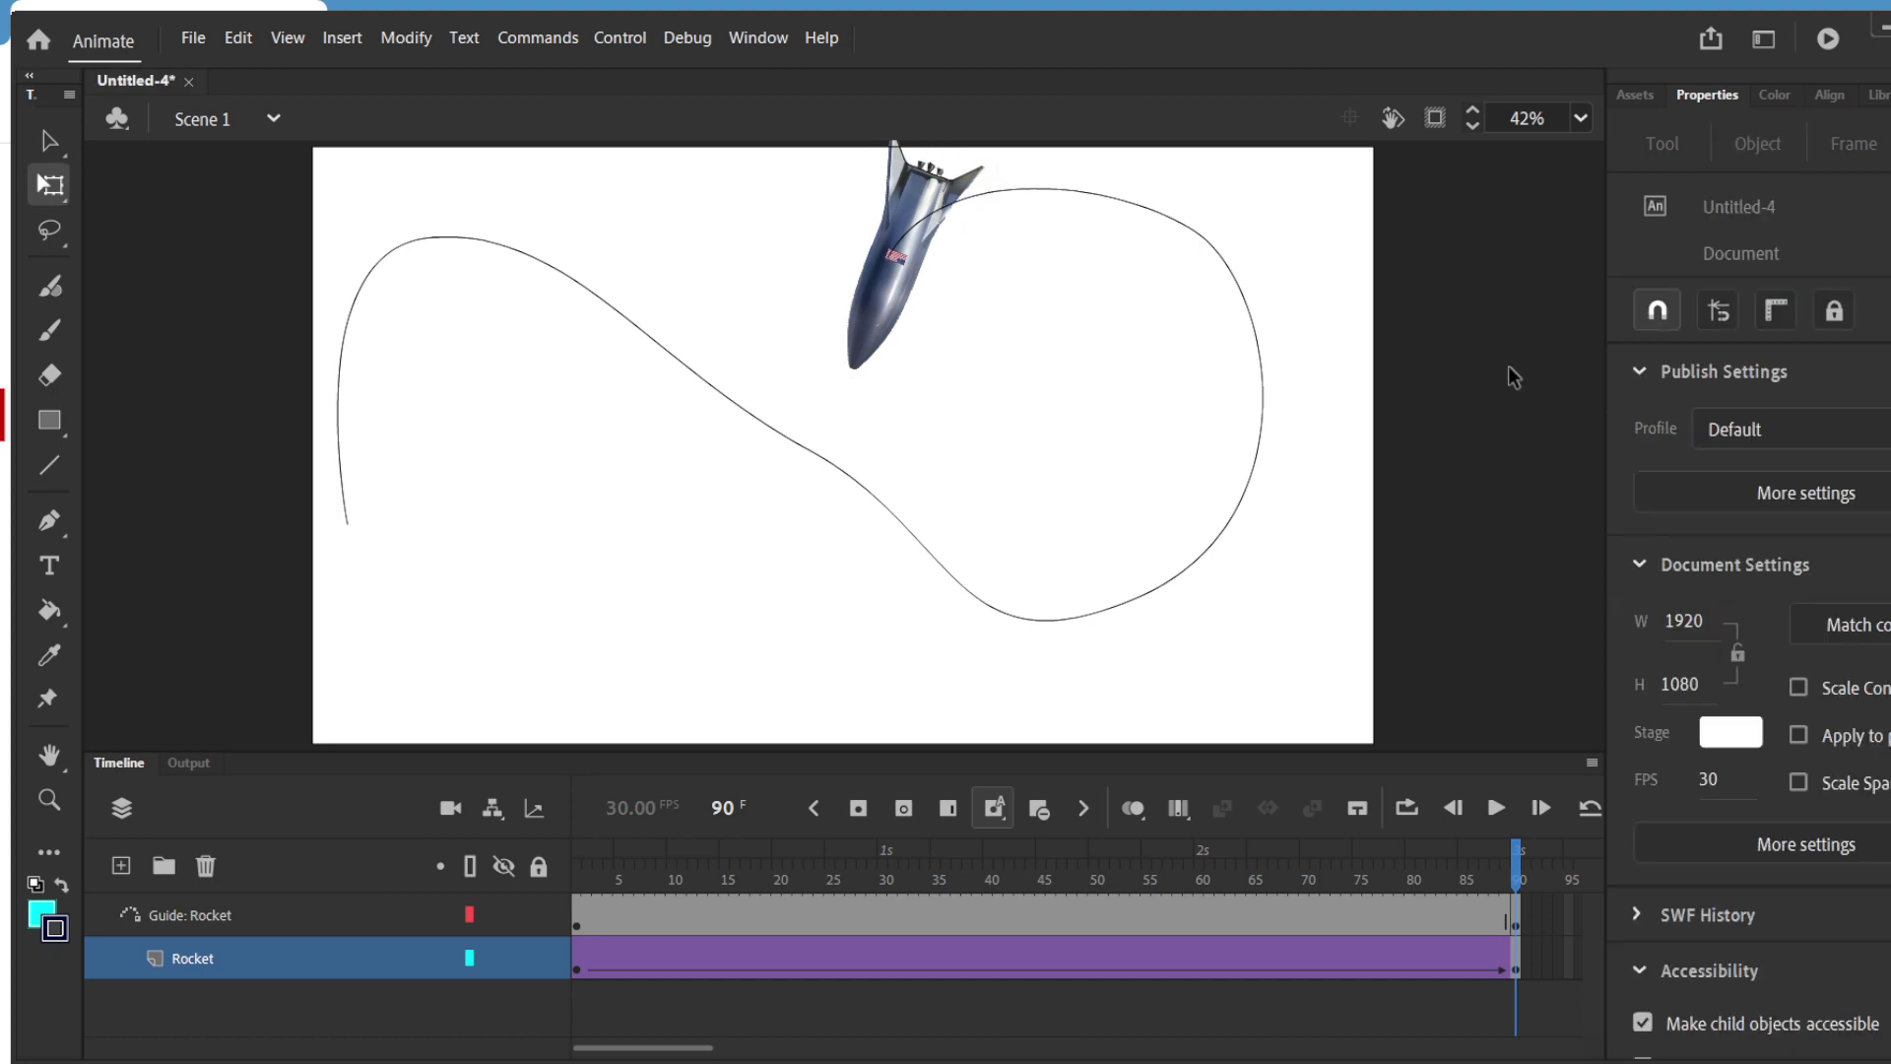